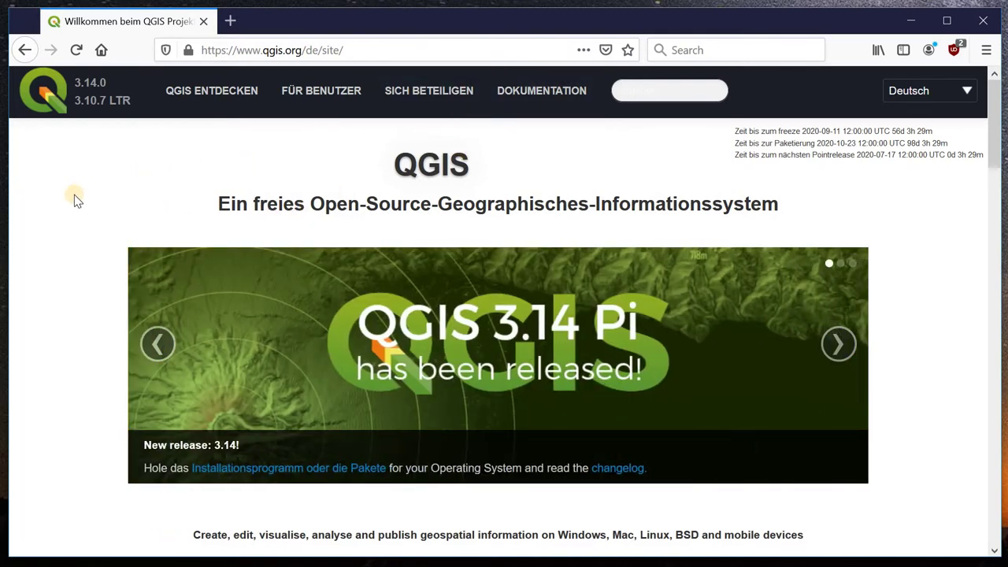
Step: Open the QGIS download page and show the installation downloads for Windows
{"action": "scroll", "coordinate": [76, 200], "scroll_direction": "down", "scroll_amount": 5}
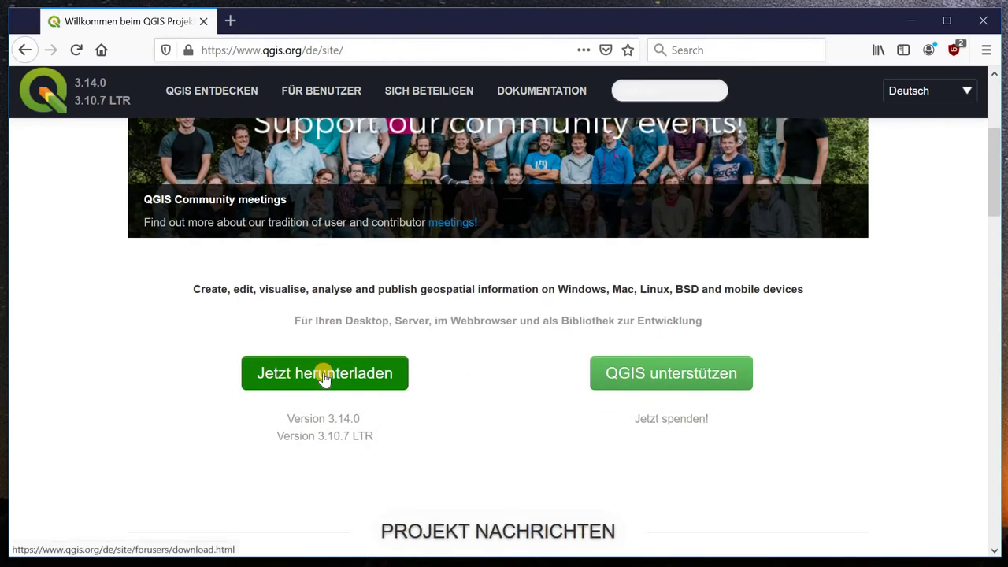
{"action": "left_click", "coordinate": [311, 372]}
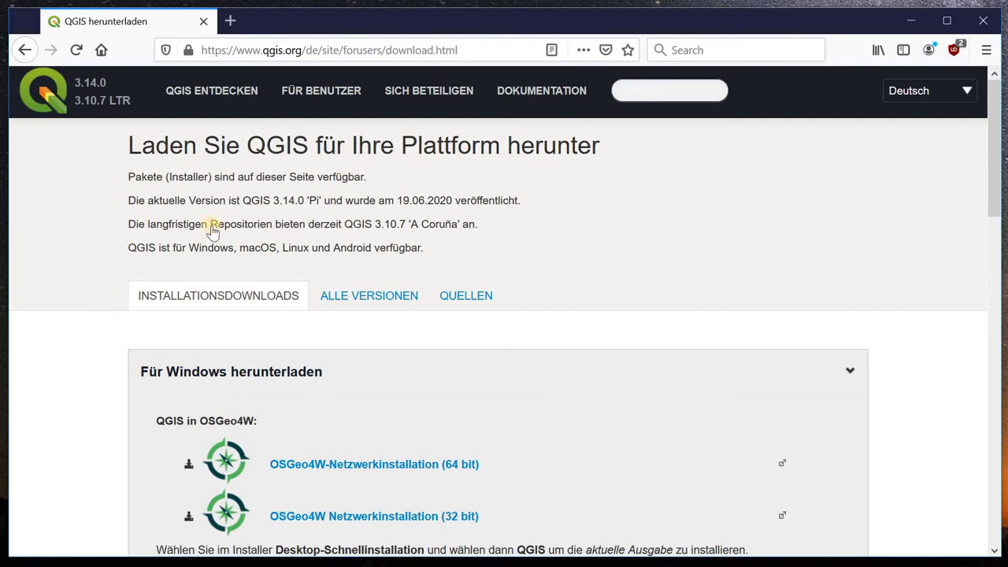
{"action": "scroll", "coordinate": [370, 230], "scroll_direction": "down", "scroll_amount": 3}
{"action": "left_click", "coordinate": [292, 210]}
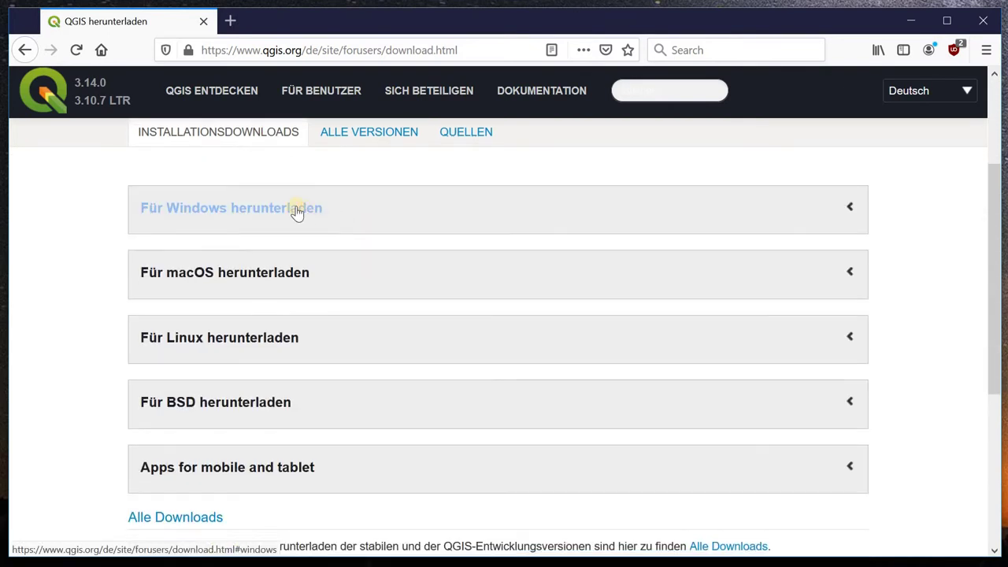
{"action": "left_click", "coordinate": [383, 209]}
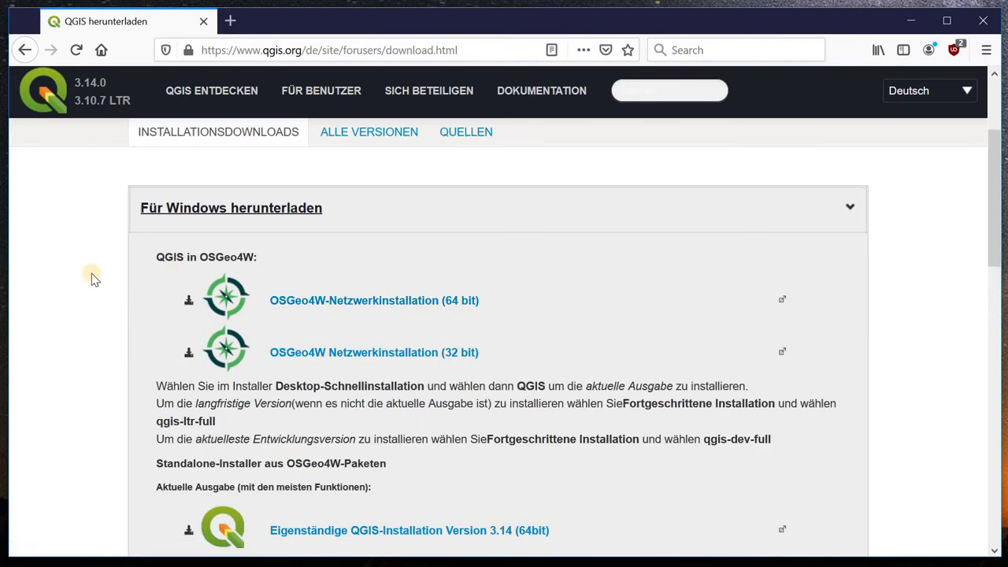
Step: Examine the Windows download options, covering the OSGeo4W network installers, their installation notes and the standalone installers
{"action": "scroll", "coordinate": [92, 276], "scroll_direction": "down", "scroll_amount": 2}
{"action": "scroll", "coordinate": [91, 276], "scroll_direction": "down", "scroll_amount": 2}
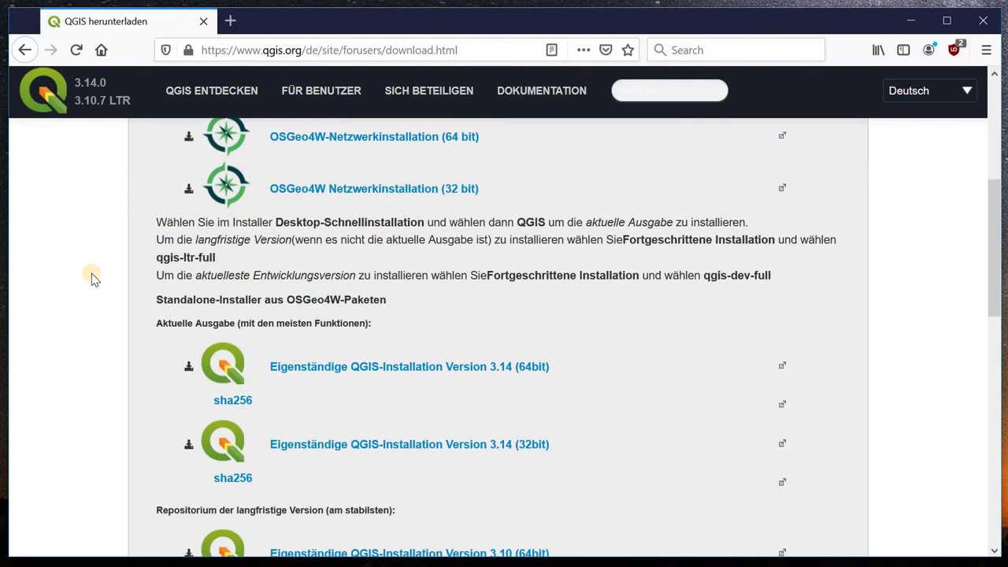
{"action": "scroll", "coordinate": [91, 276], "scroll_direction": "up", "scroll_amount": 2}
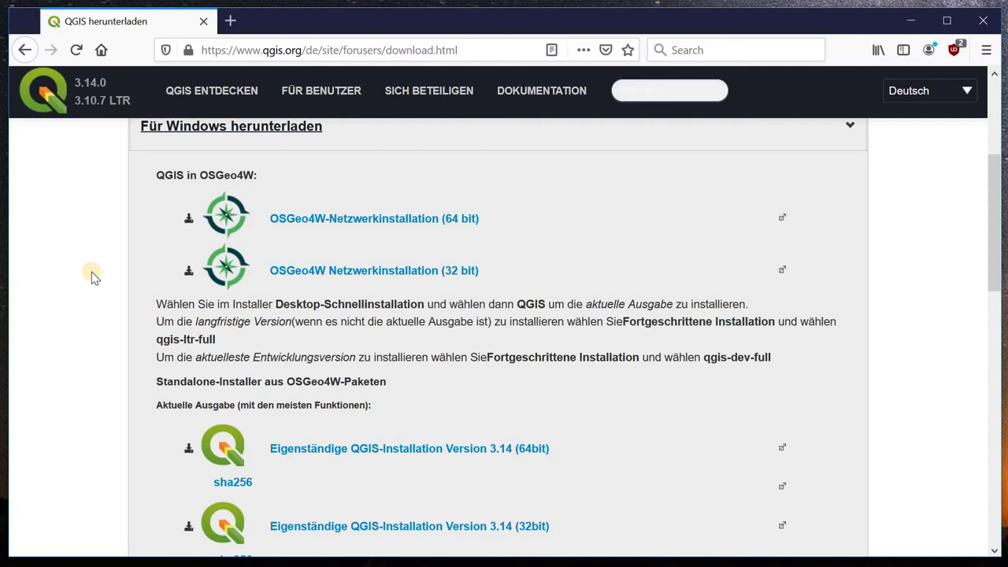
{"action": "left_click", "coordinate": [385, 268]}
{"action": "scroll", "coordinate": [333, 322], "scroll_direction": "up", "scroll_amount": 2}
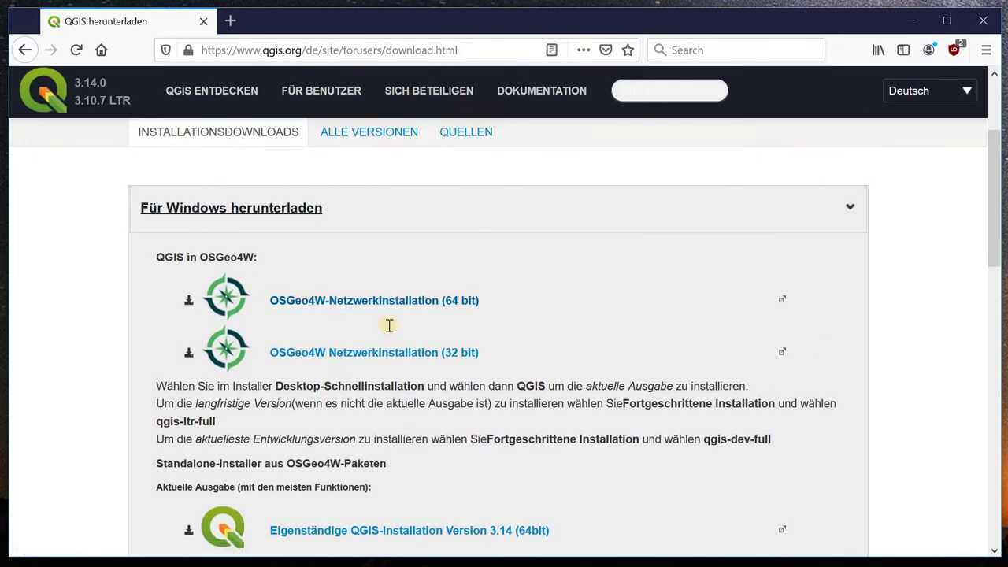
{"action": "scroll", "coordinate": [387, 323], "scroll_direction": "down", "scroll_amount": 2}
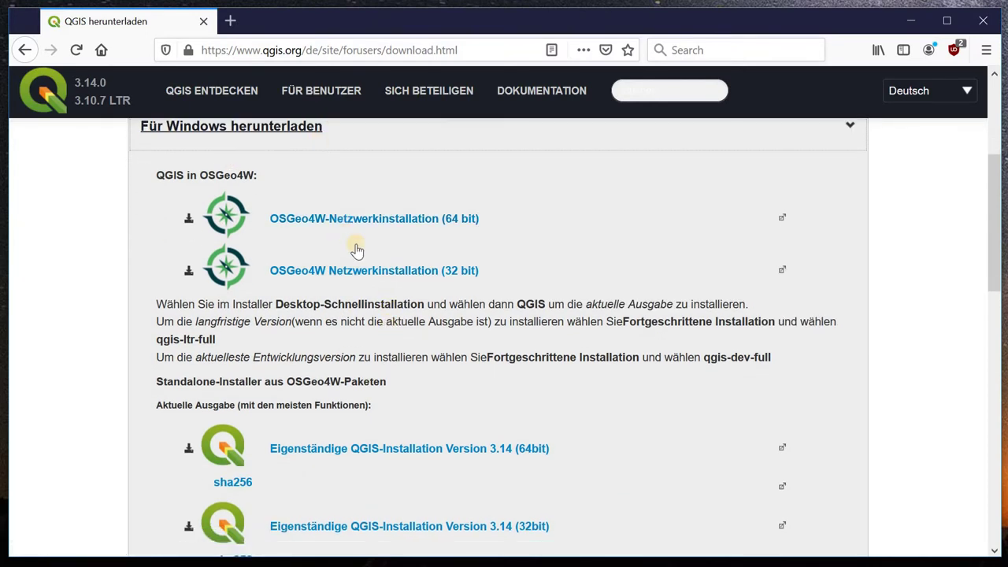
{"action": "scroll", "coordinate": [350, 248], "scroll_direction": "down", "scroll_amount": 2}
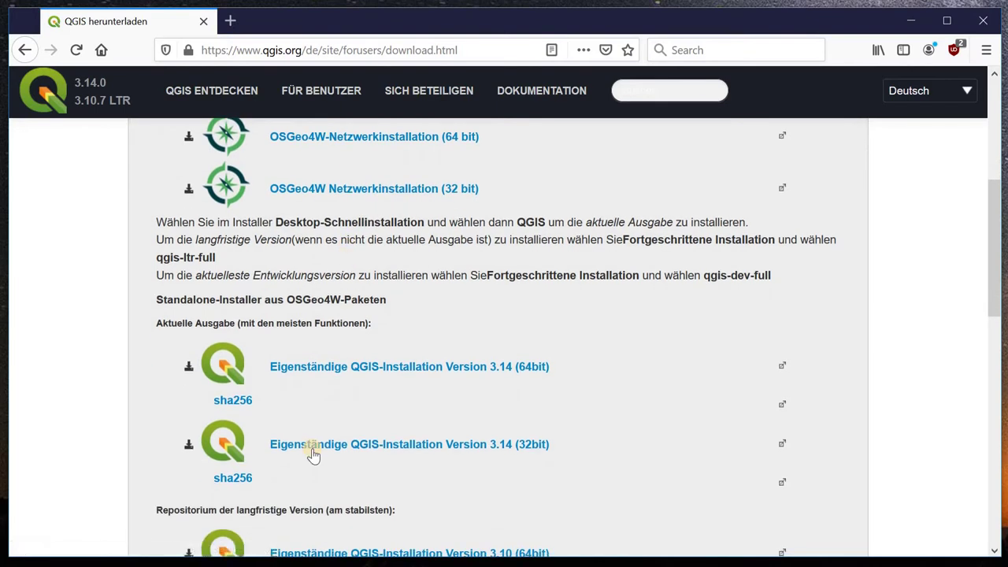
{"action": "scroll", "coordinate": [312, 429], "scroll_direction": "up", "scroll_amount": 2}
{"action": "scroll", "coordinate": [323, 438], "scroll_direction": "down", "scroll_amount": 3}
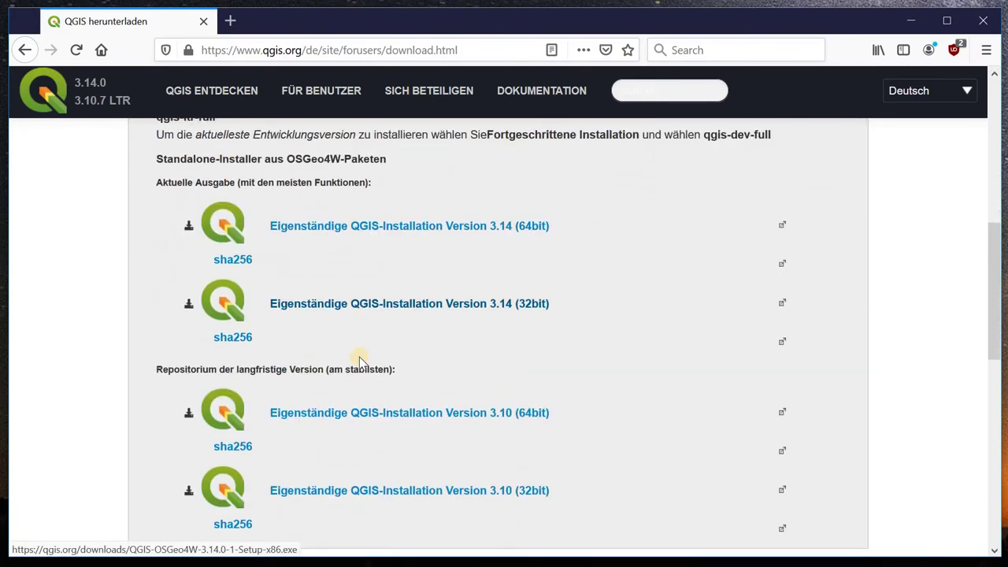
{"action": "scroll", "coordinate": [360, 363], "scroll_direction": "up", "scroll_amount": 1}
{"action": "scroll", "coordinate": [470, 194], "scroll_direction": "up", "scroll_amount": 3}
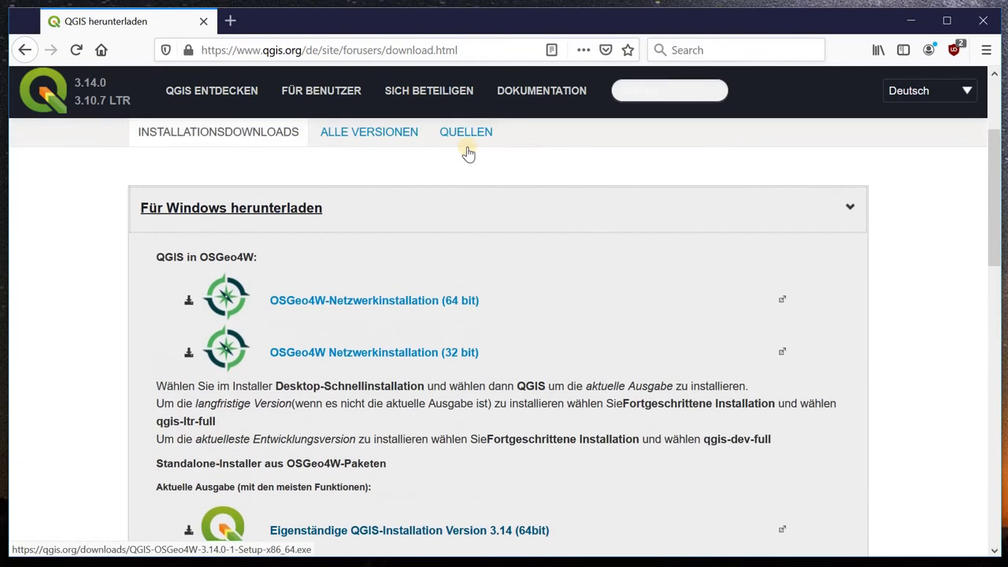
{"action": "scroll", "coordinate": [473, 157], "scroll_direction": "down", "scroll_amount": 2}
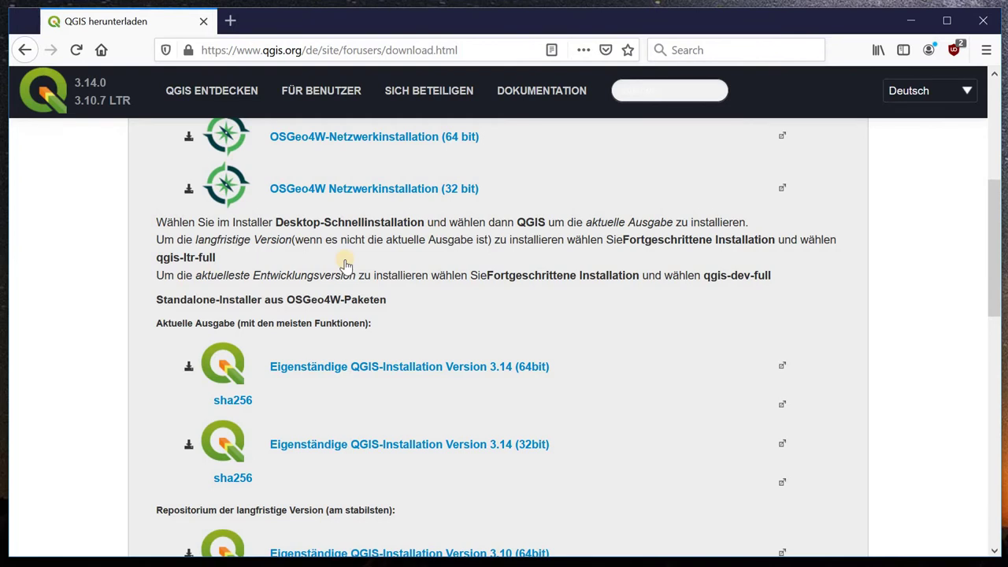
{"action": "scroll", "coordinate": [344, 263], "scroll_direction": "up", "scroll_amount": 1}
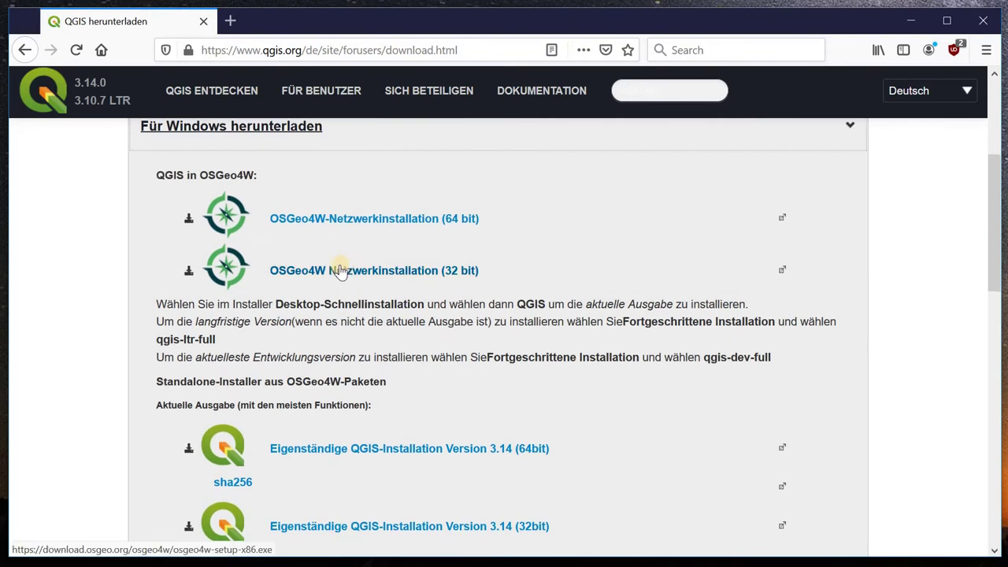
{"action": "left_click", "coordinate": [340, 219]}
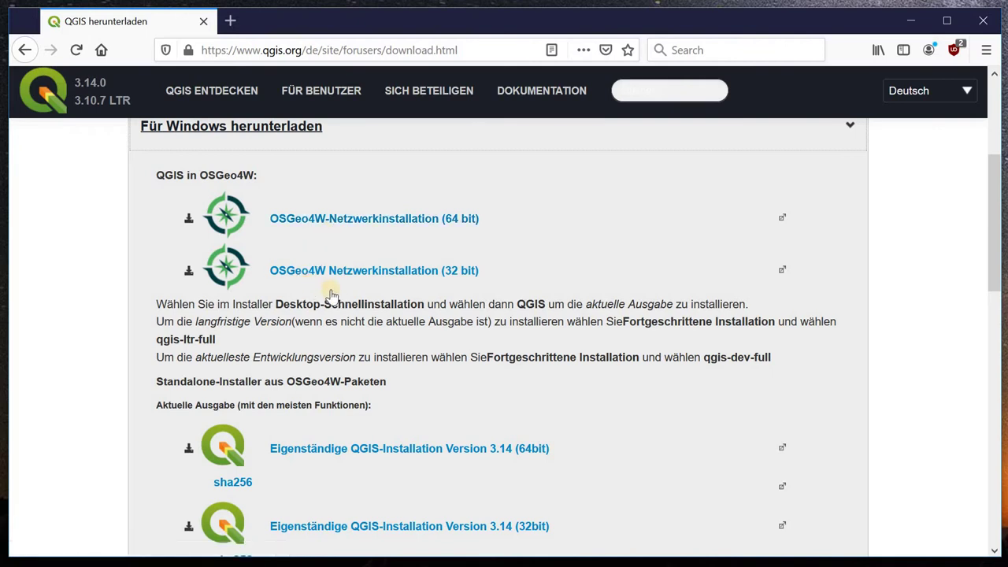
Step: Compare the standalone installers of the current version 3.14 and the long-term version 3.10 in 64-bit and 32-bit
{"action": "scroll", "coordinate": [349, 276], "scroll_direction": "down", "scroll_amount": 2}
{"action": "scroll", "coordinate": [360, 275], "scroll_direction": "down", "scroll_amount": 3}
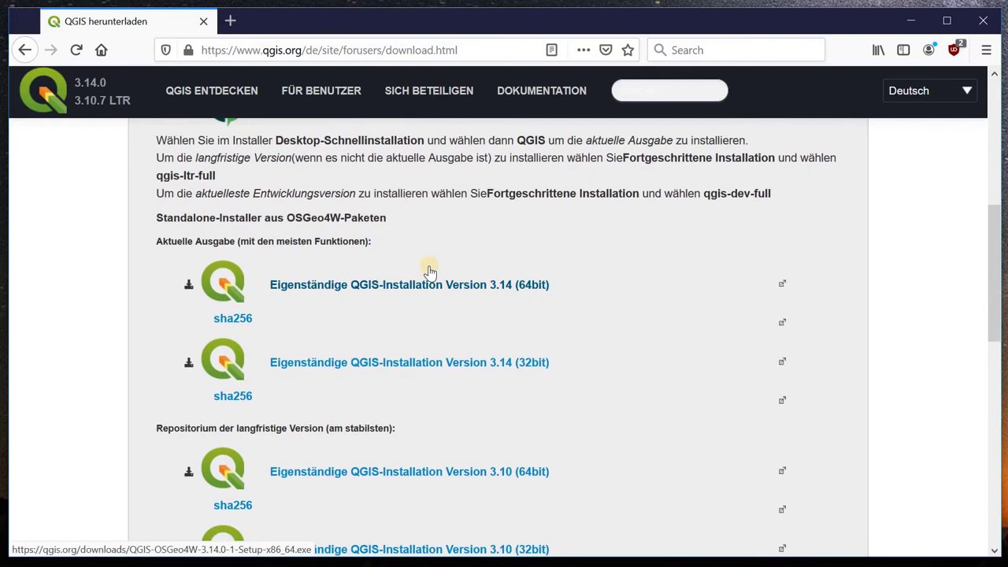
{"action": "scroll", "coordinate": [349, 289], "scroll_direction": "down", "scroll_amount": 2}
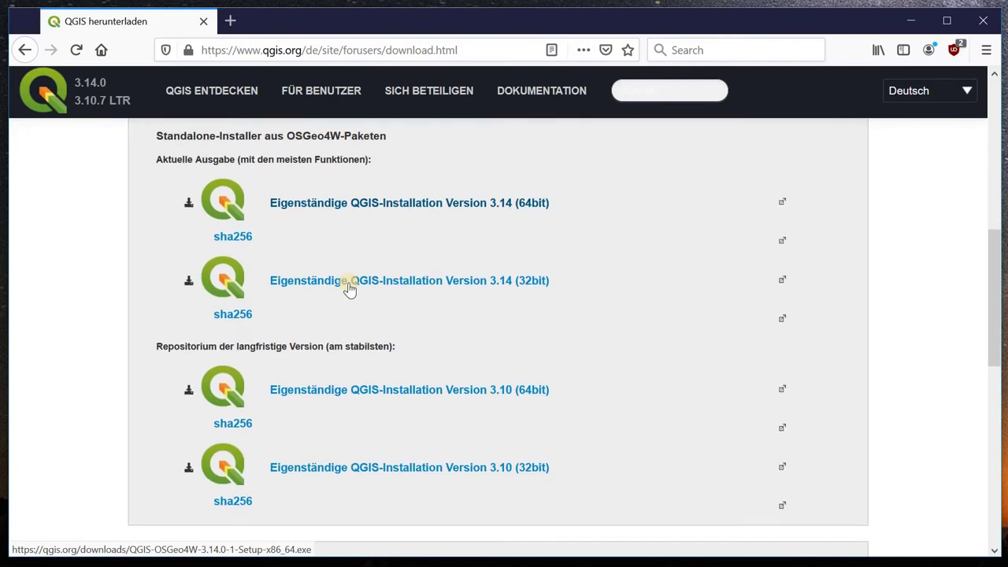
{"action": "left_click", "coordinate": [349, 285]}
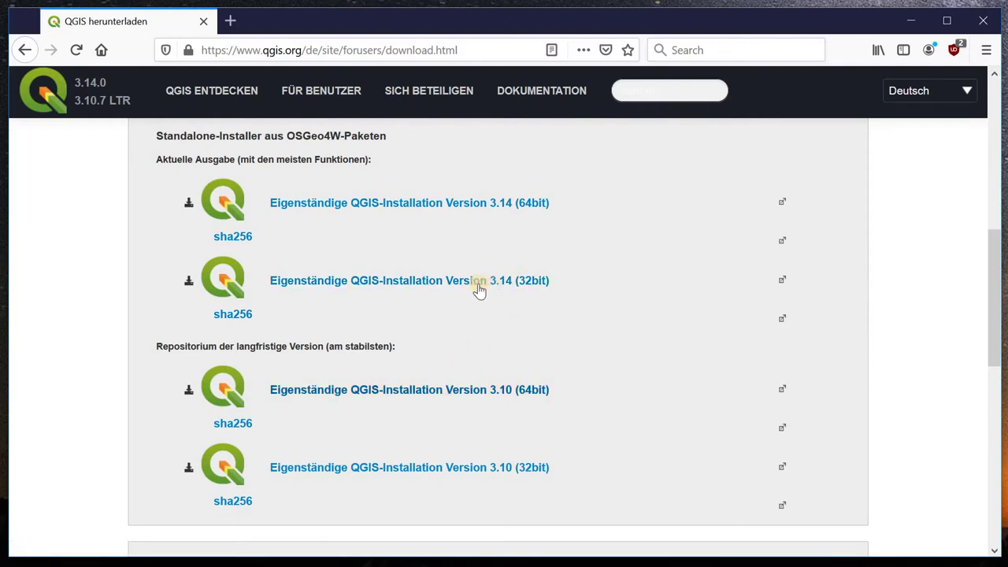
{"action": "left_click", "coordinate": [504, 288]}
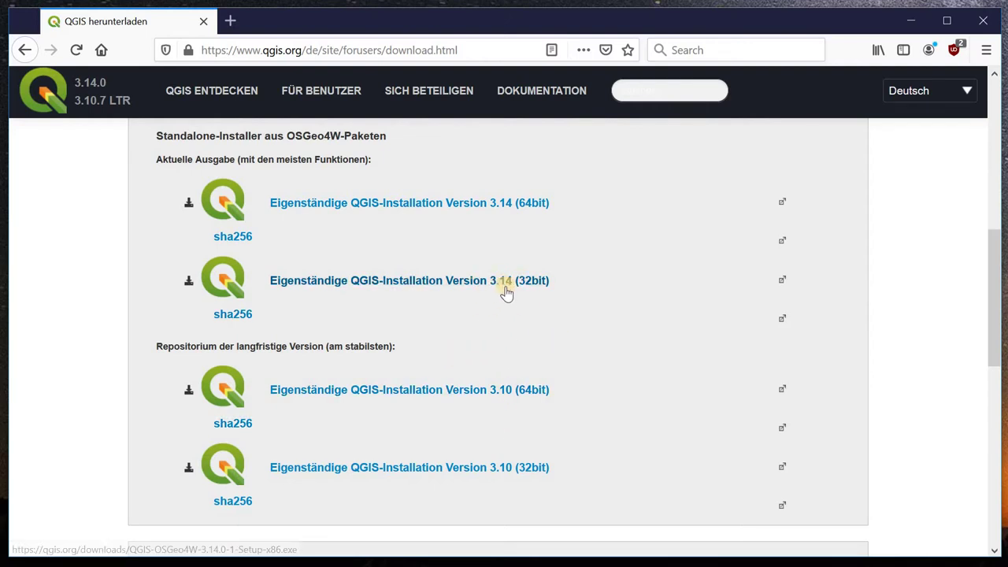
{"action": "left_click", "coordinate": [492, 397]}
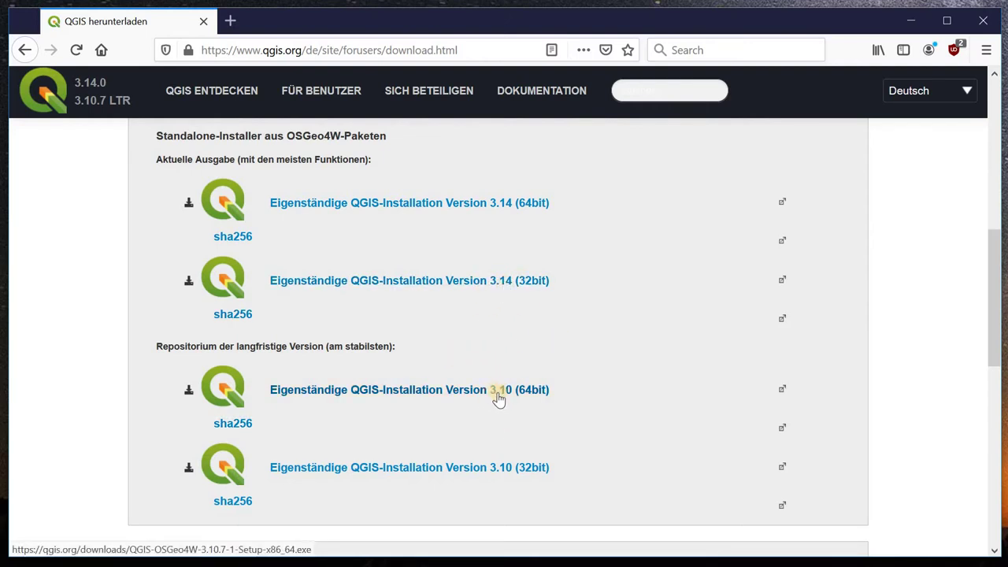
{"action": "left_click", "coordinate": [402, 221]}
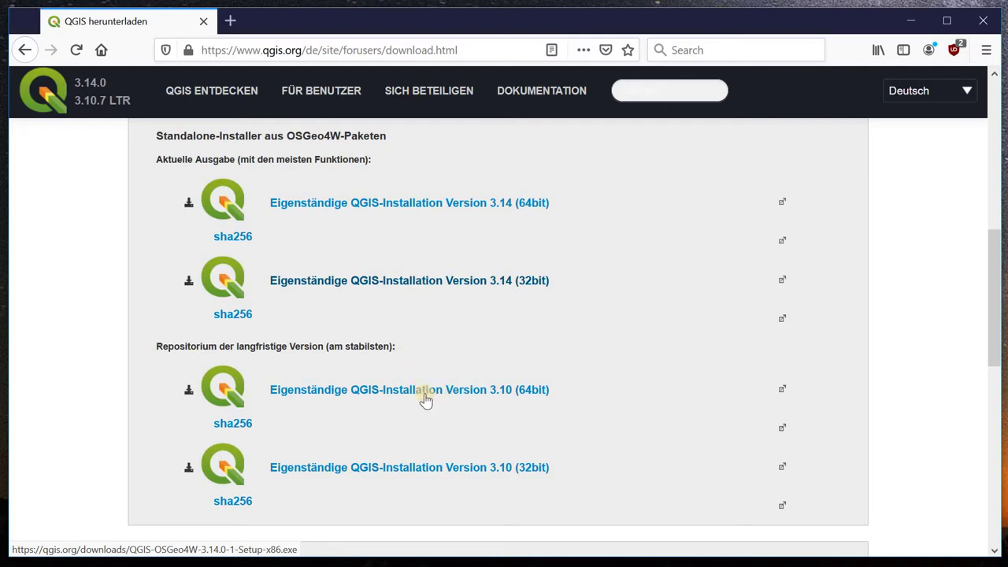
{"action": "left_click", "coordinate": [337, 393]}
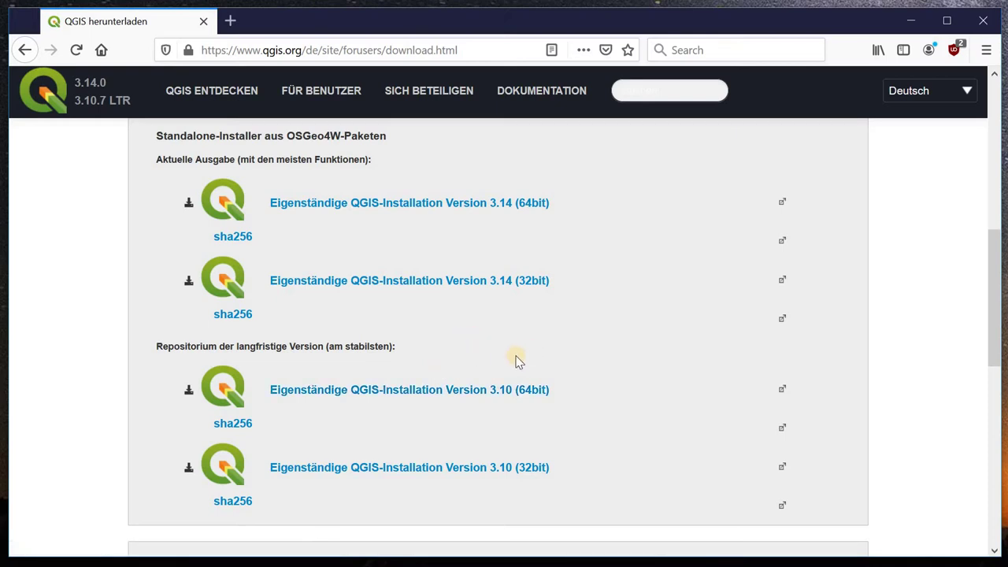
{"action": "left_click", "coordinate": [439, 388]}
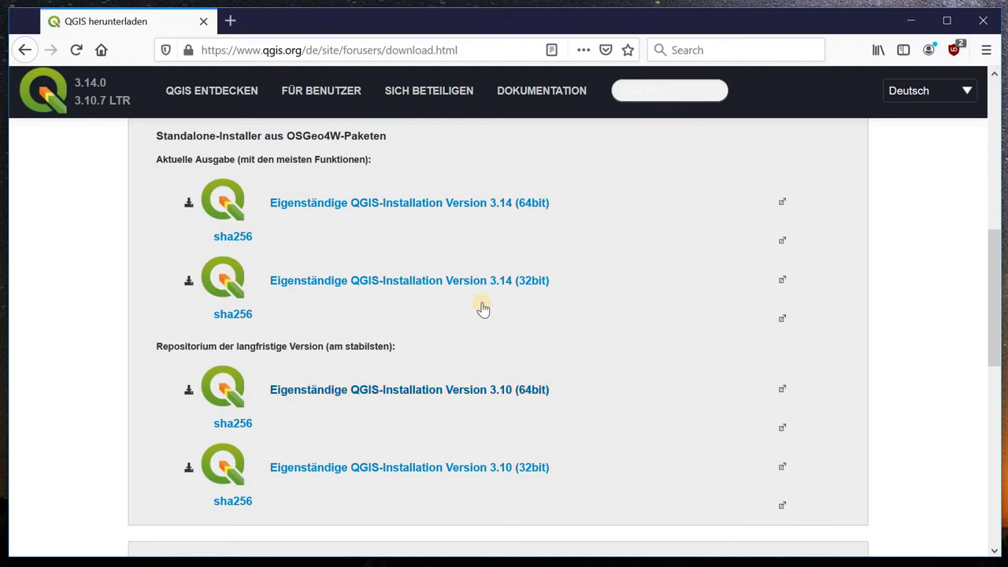
{"action": "left_click", "coordinate": [509, 281]}
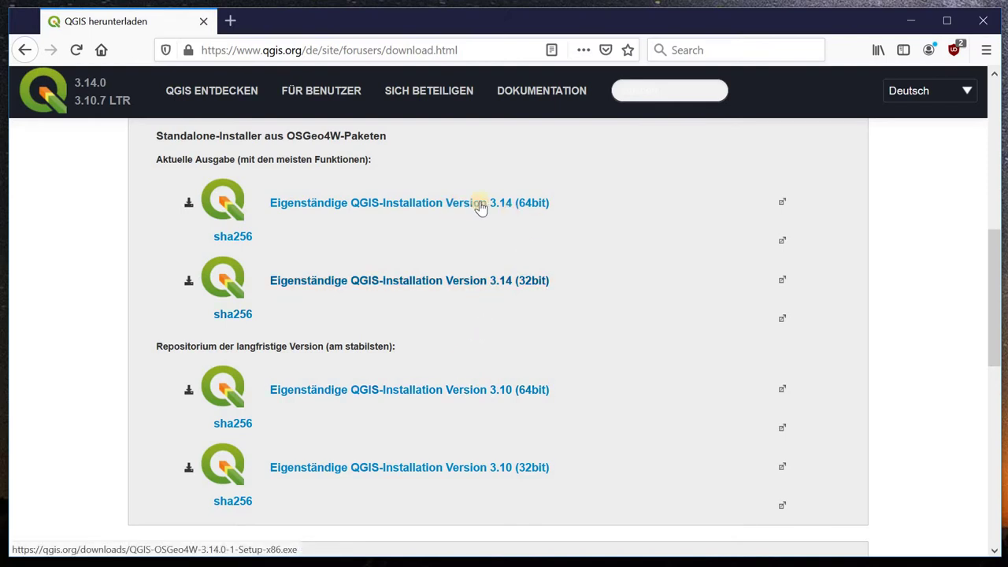
{"action": "left_click", "coordinate": [528, 203]}
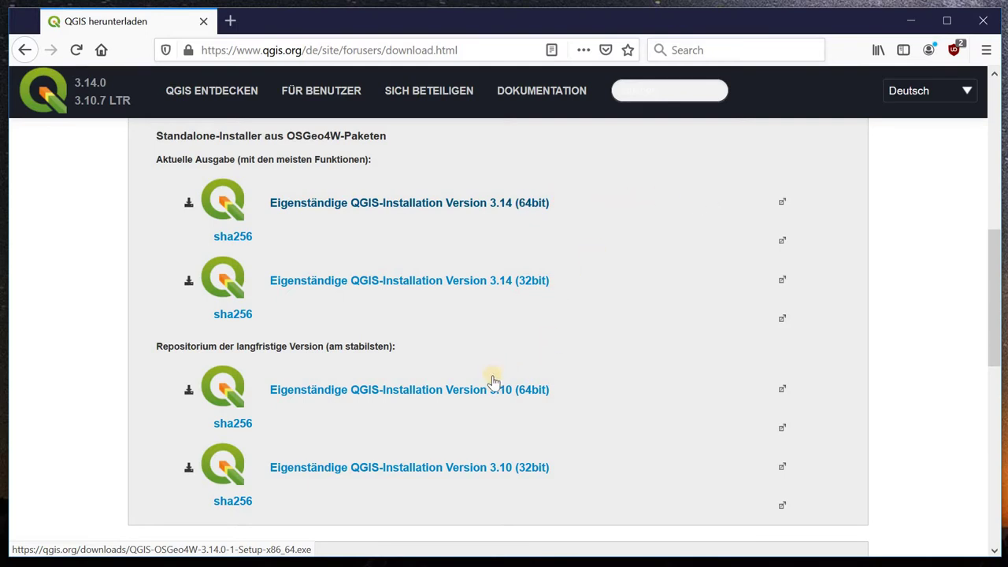
{"action": "left_click", "coordinate": [540, 386]}
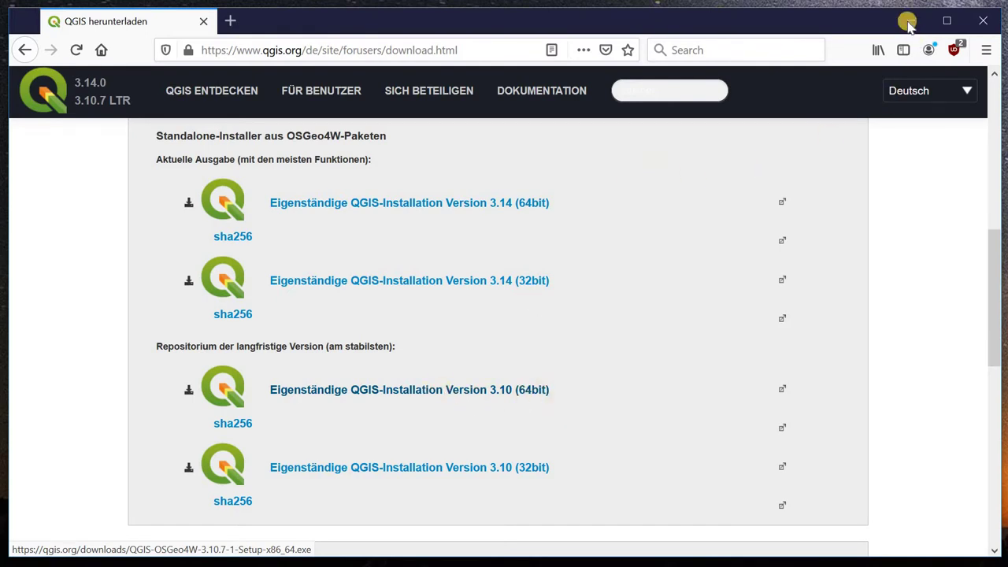
Step: Minimize the browser and select the QGIS-OSGeo4W-3.10.7-1-Setup-x86_64.exe installer on the desktop
{"action": "left_click", "coordinate": [652, 148]}
{"action": "left_click", "coordinate": [910, 20]}
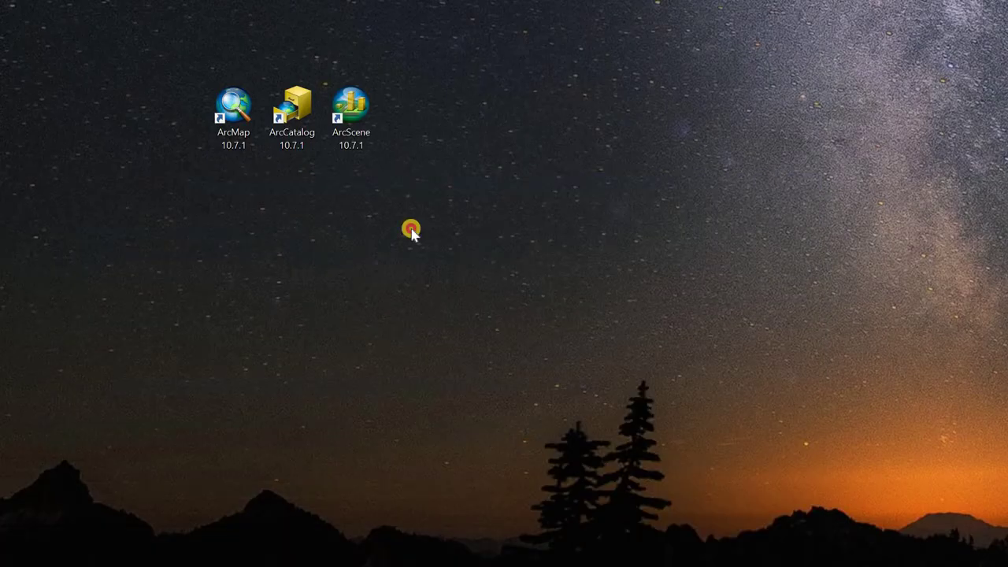
{"action": "left_click", "coordinate": [471, 103]}
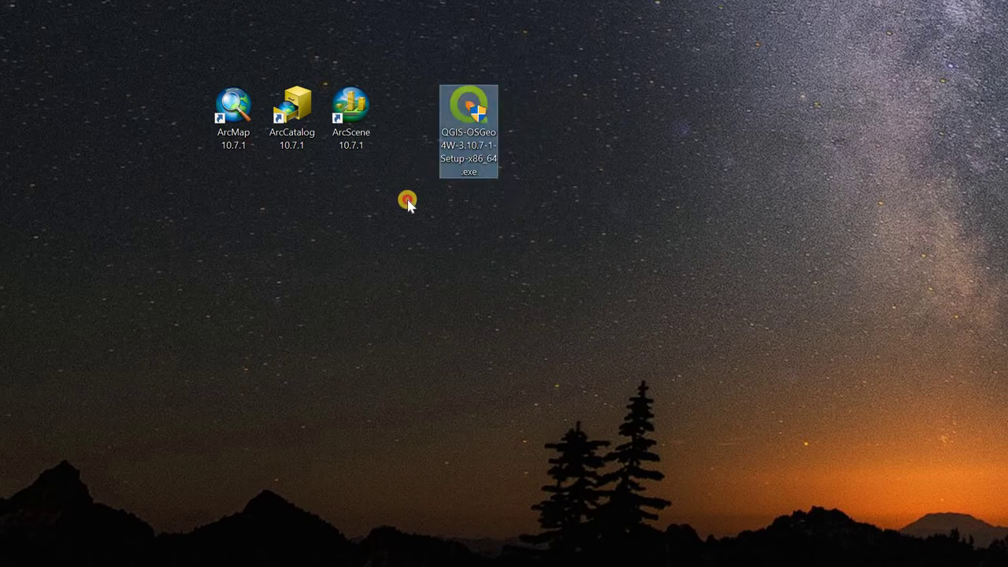
{"action": "left_click_drag", "start_coordinate": [471, 104], "coordinate": [64, 148]}
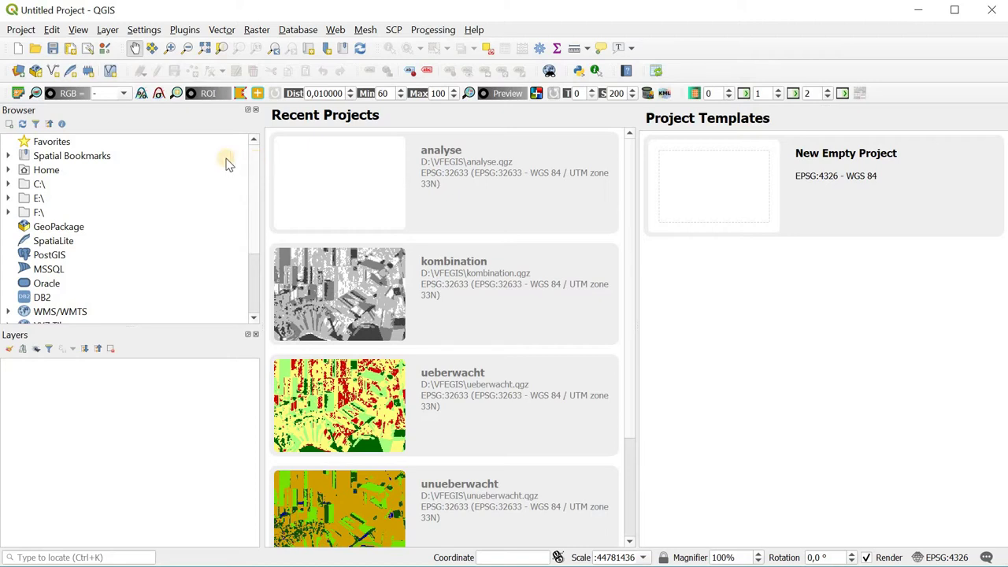
Step: Add the desktop folder GIS_Aufgaben to the Browser favorites in QGIS and expand it
{"action": "left_click", "coordinate": [250, 227]}
{"action": "scroll", "coordinate": [255, 158], "scroll_direction": "down", "scroll_amount": 2}
{"action": "scroll", "coordinate": [244, 236], "scroll_direction": "up", "scroll_amount": 2}
{"action": "left_click", "coordinate": [52, 142]}
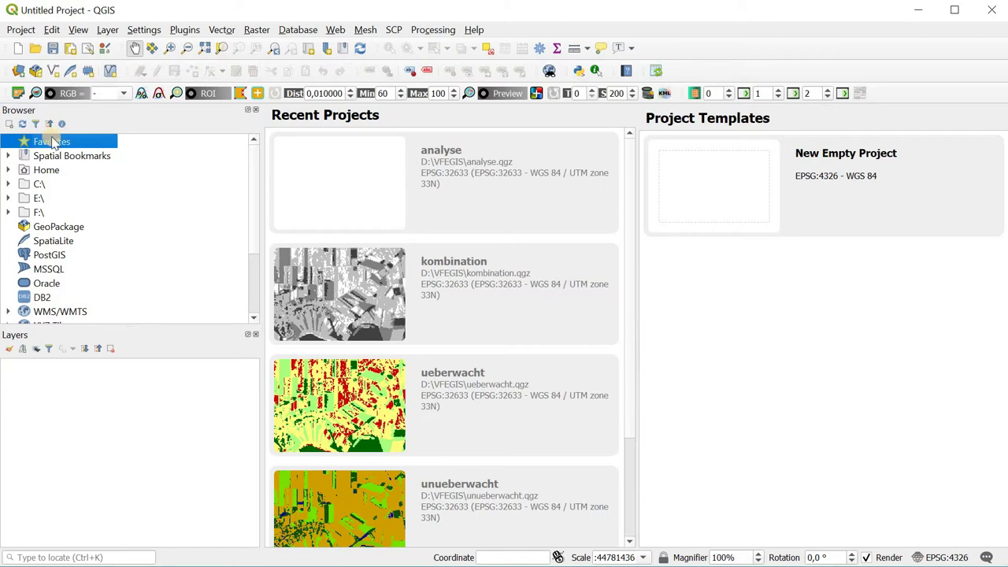
{"action": "left_click", "coordinate": [53, 143]}
{"action": "right_click", "coordinate": [52, 142]}
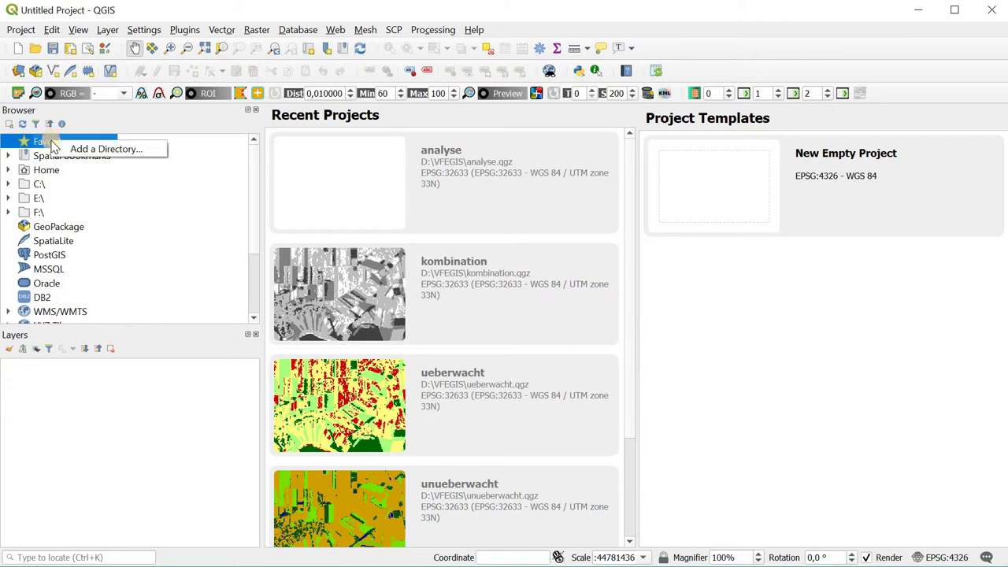
{"action": "left_click", "coordinate": [79, 154]}
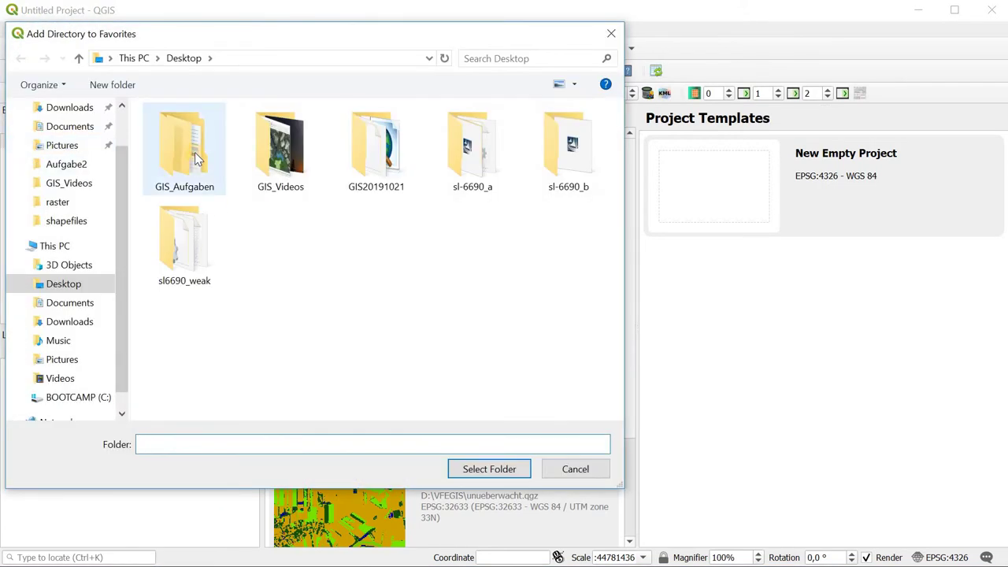
{"action": "left_click", "coordinate": [197, 158]}
{"action": "left_click", "coordinate": [488, 469]}
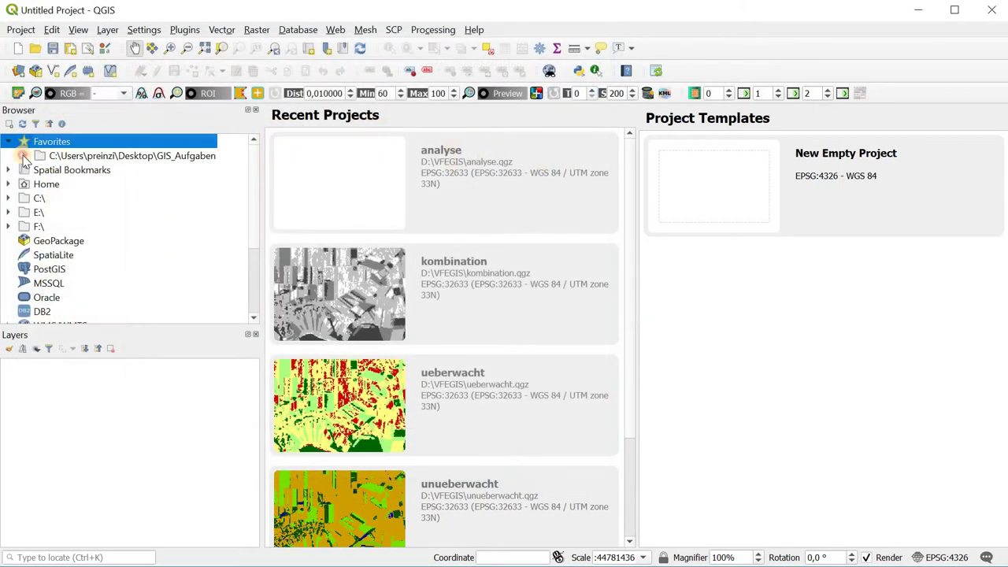
{"action": "left_click", "coordinate": [24, 156]}
Step: Look through the folders of drive C:\ in the Browser, then collapse the drive
{"action": "scroll", "coordinate": [38, 157], "scroll_direction": "down", "scroll_amount": 2}
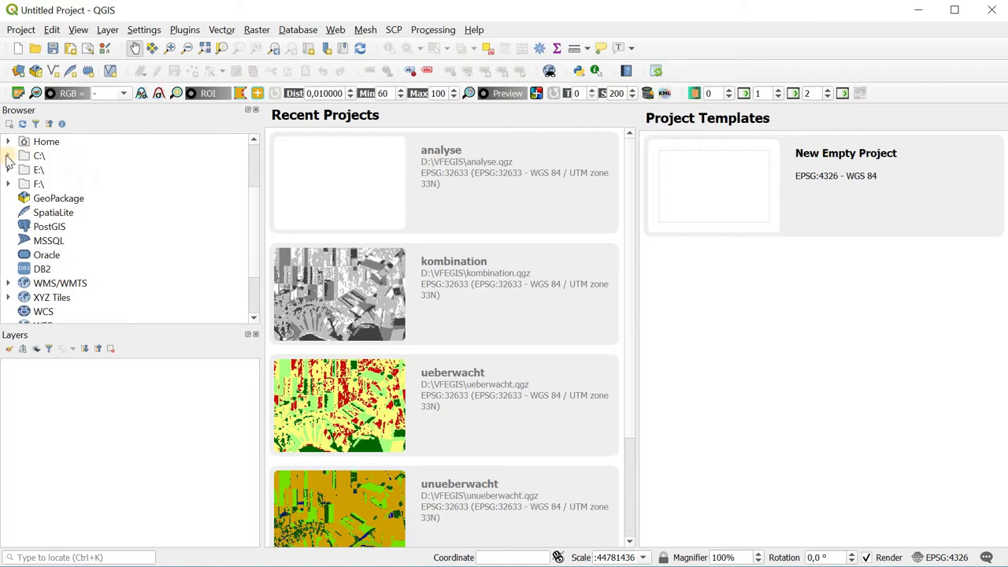
{"action": "left_click", "coordinate": [8, 156]}
{"action": "scroll", "coordinate": [24, 207], "scroll_direction": "down", "scroll_amount": 2}
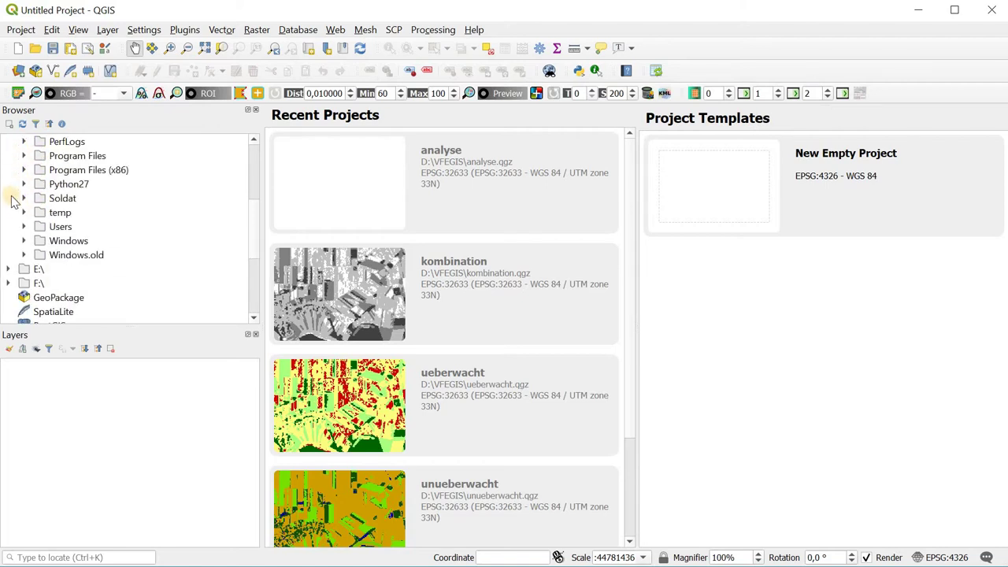
{"action": "scroll", "coordinate": [15, 199], "scroll_direction": "up", "scroll_amount": 3}
{"action": "key", "text": "Left"}
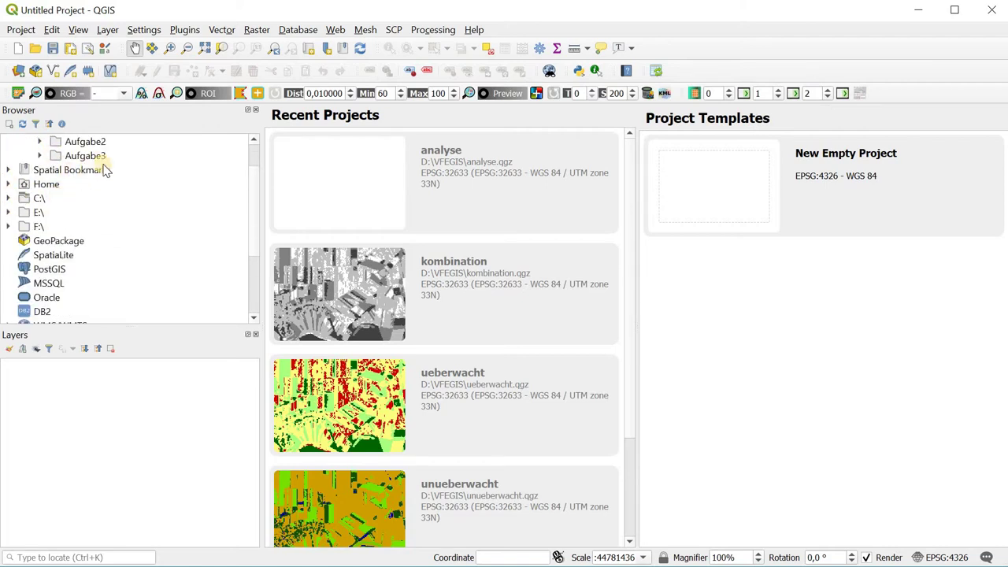
Step: Expand the folders Aufgabe3 and A3_Geodaten in the Browser favorites and select projektregion.shp
{"action": "key", "text": "Home"}
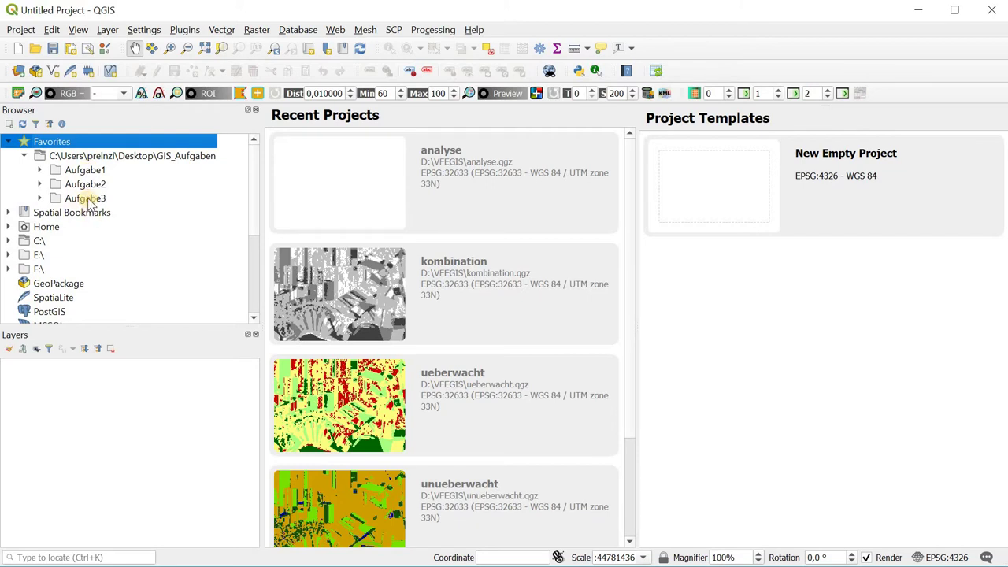
{"action": "left_click", "coordinate": [39, 198]}
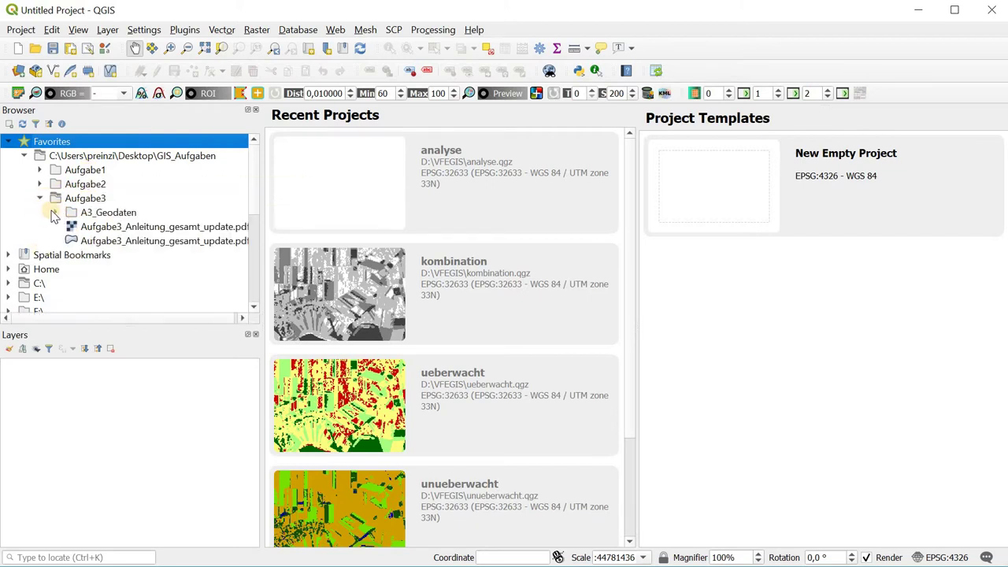
{"action": "left_click", "coordinate": [56, 213]}
{"action": "scroll", "coordinate": [48, 229], "scroll_direction": "down", "scroll_amount": 2}
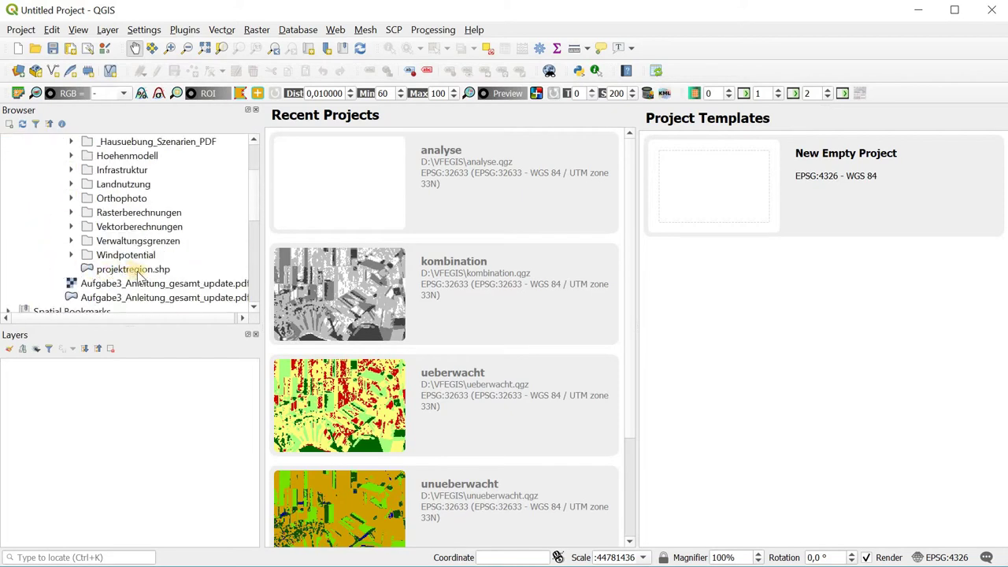
{"action": "left_click", "coordinate": [139, 269]}
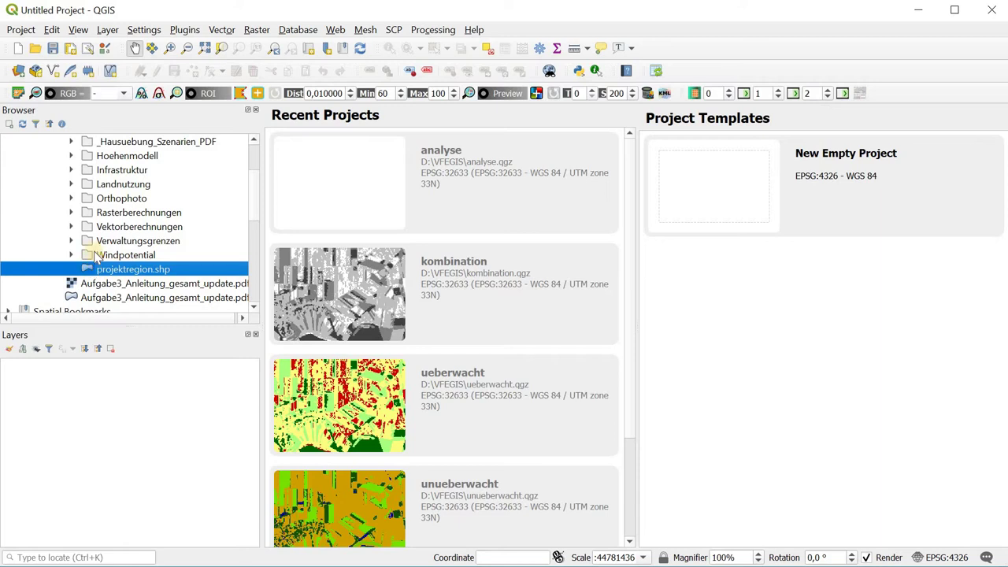
Step: Load the elevation raster dhm5m.tif from the Hoehenmodell folder into the project and close the project CRS settings without changes
{"action": "left_click", "coordinate": [72, 156]}
{"action": "left_click", "coordinate": [106, 172]}
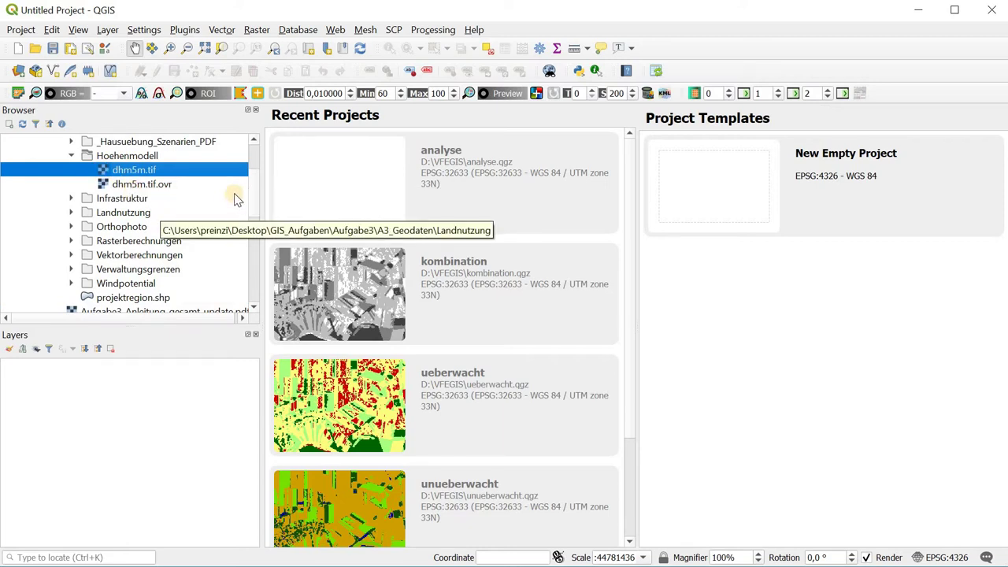
{"action": "left_click_drag", "start_coordinate": [254, 194], "coordinate": [252, 201]}
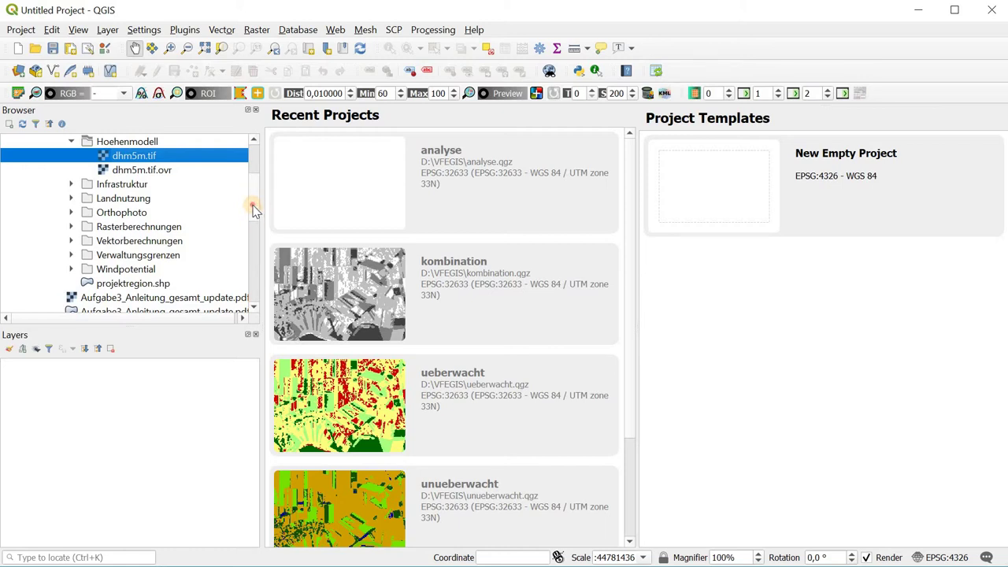
{"action": "scroll", "coordinate": [252, 199], "scroll_direction": "down", "scroll_amount": 2}
{"action": "scroll", "coordinate": [254, 199], "scroll_direction": "up", "scroll_amount": 3}
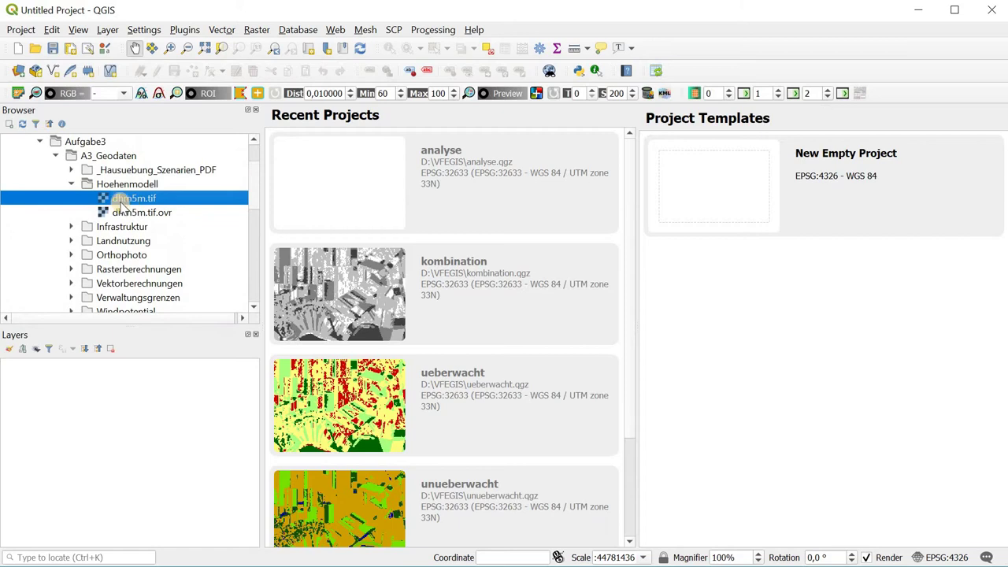
{"action": "left_click_drag", "start_coordinate": [107, 201], "coordinate": [462, 221]}
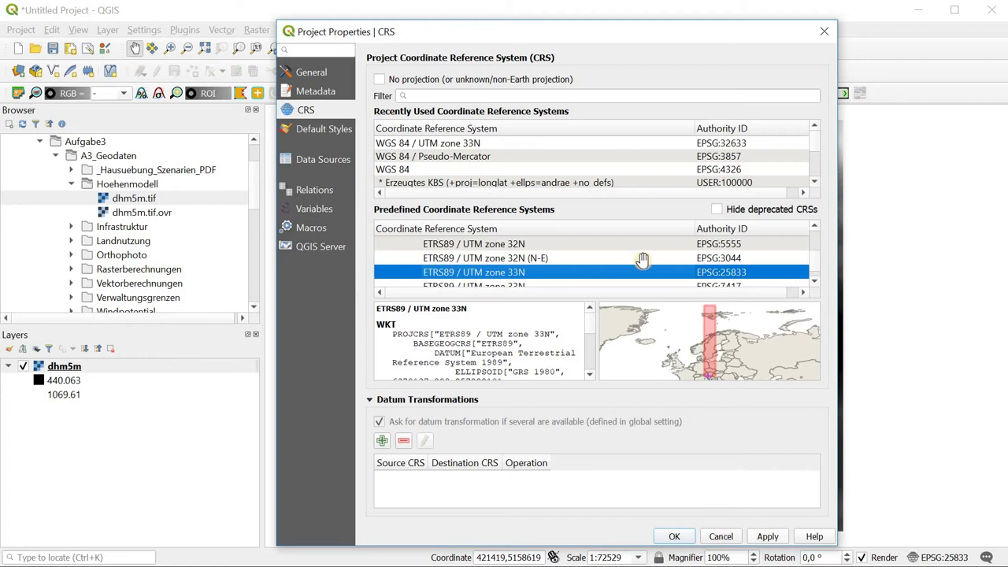
{"action": "left_click", "coordinate": [722, 536]}
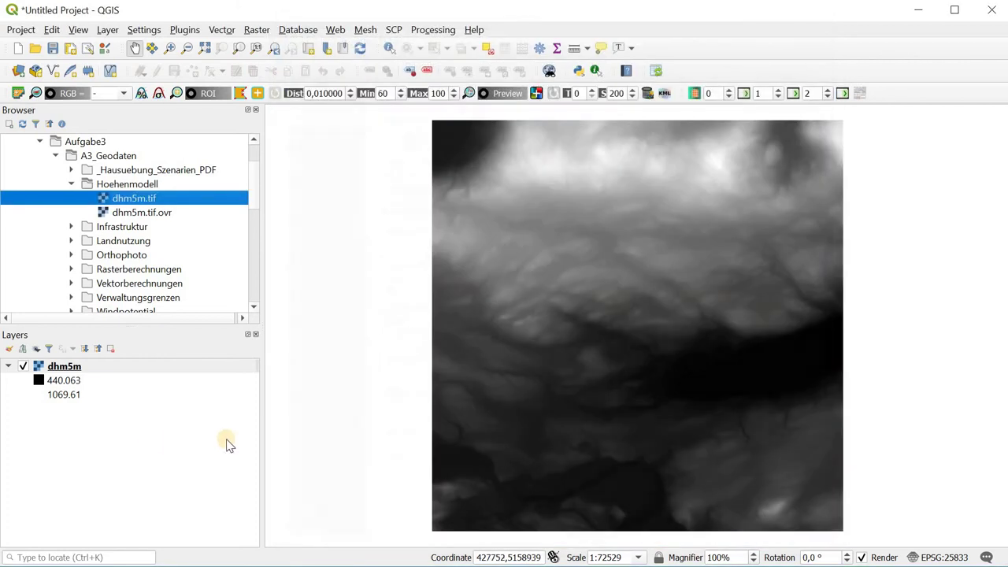
Step: Open the properties of the dhm5m layer and review its provider information, symbology settings and available blending modes
{"action": "left_click", "coordinate": [67, 367]}
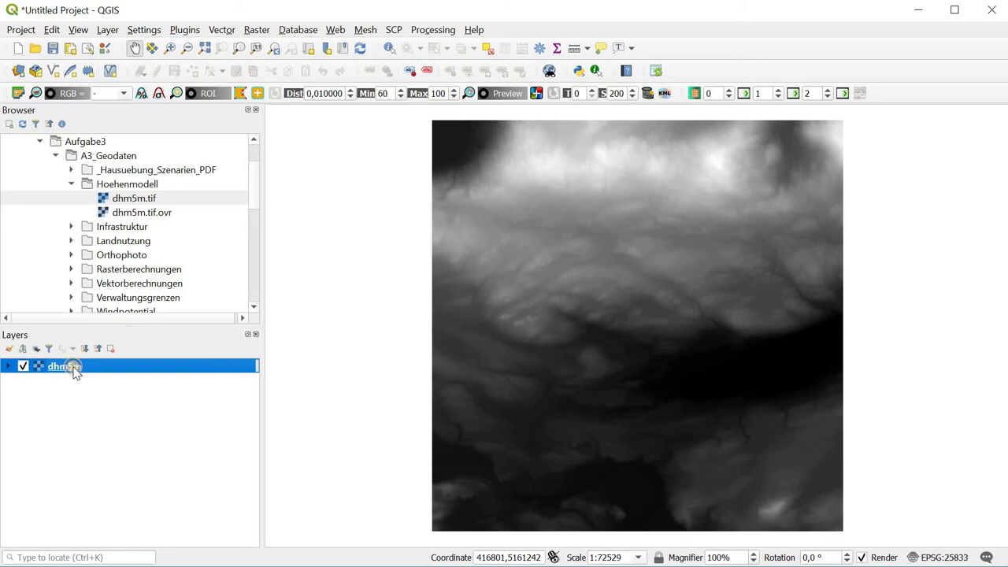
{"action": "right_click", "coordinate": [72, 367]}
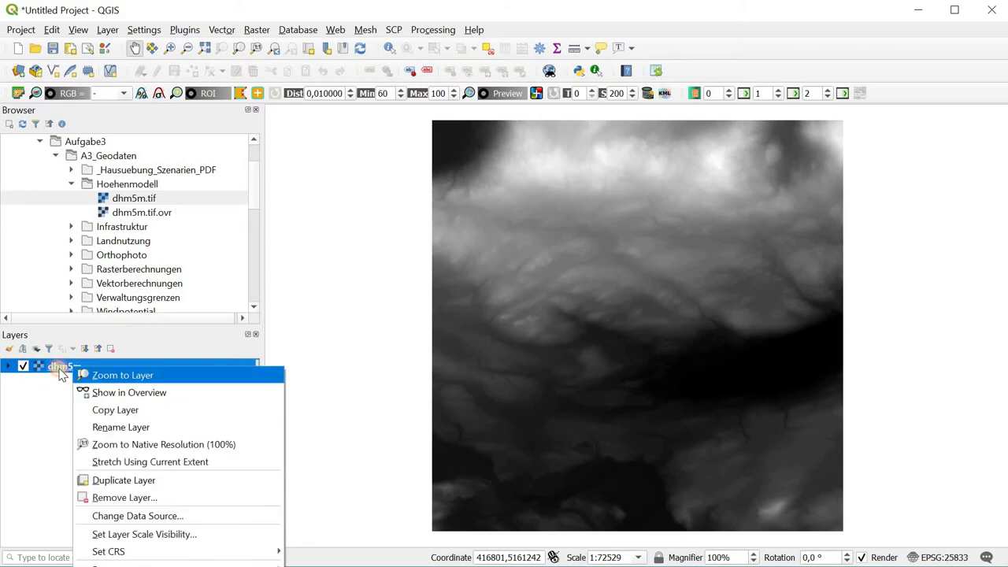
{"action": "left_click", "coordinate": [68, 372]}
{"action": "double_click", "coordinate": [67, 369]}
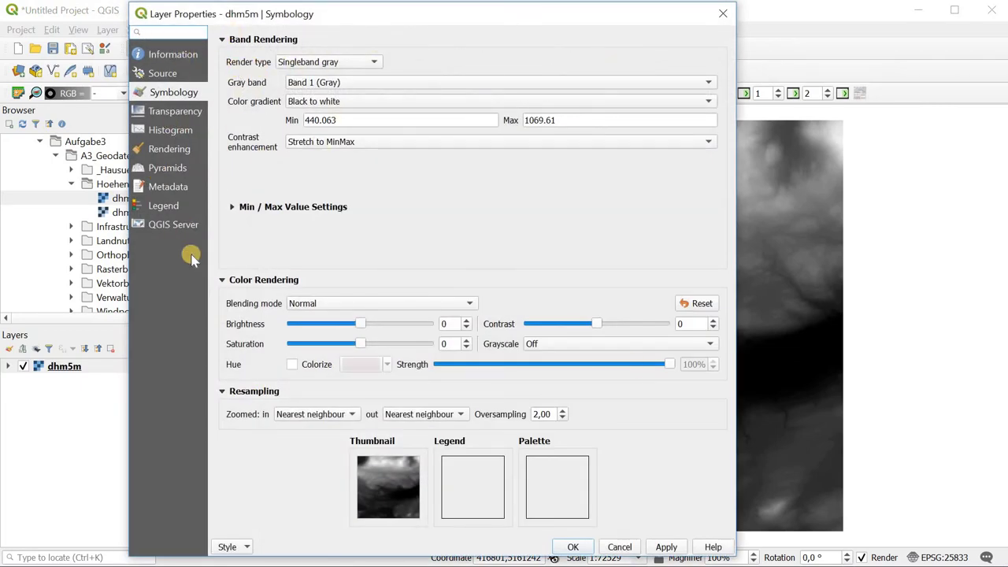
{"action": "left_click", "coordinate": [168, 61]}
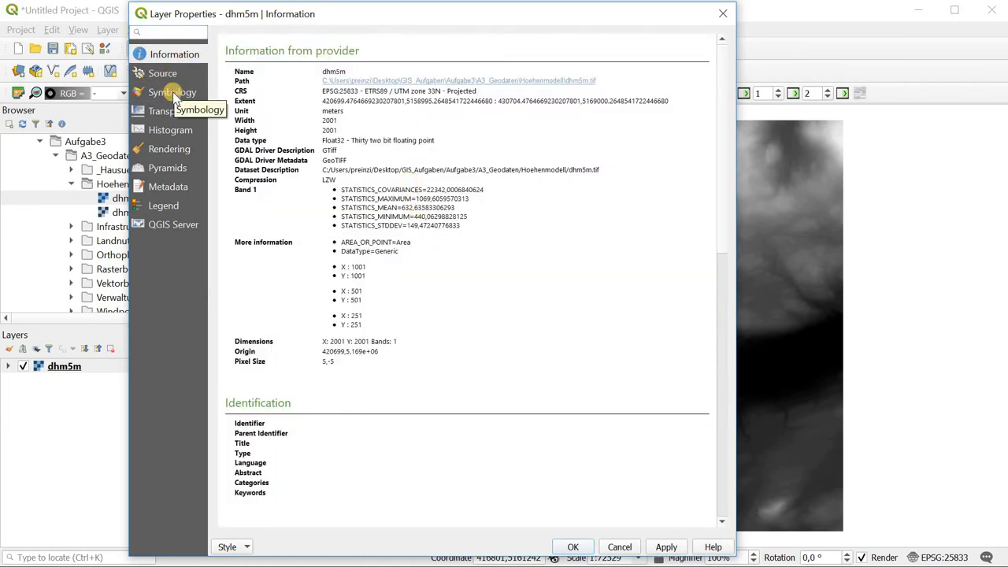
{"action": "left_click", "coordinate": [173, 92]}
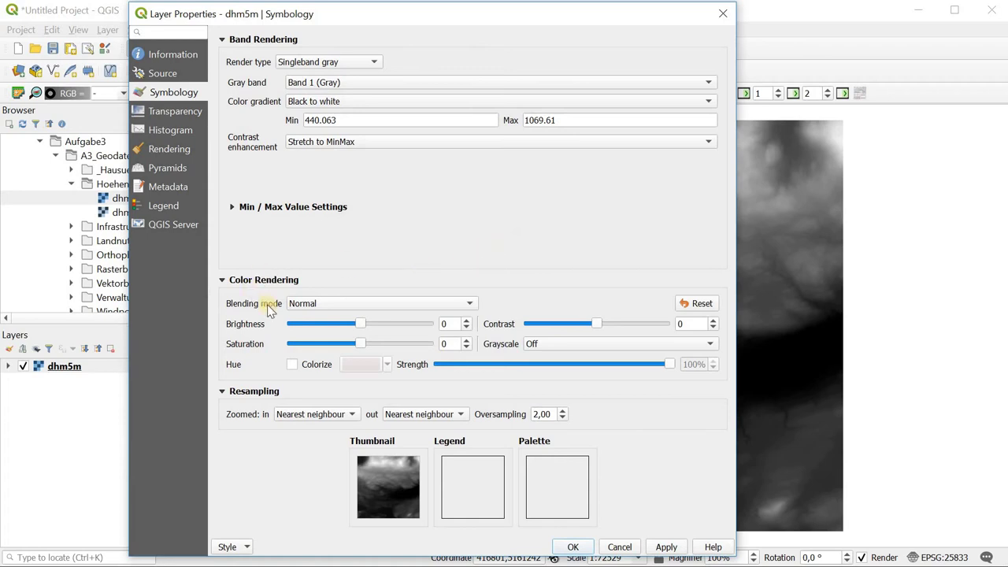
{"action": "left_click", "coordinate": [324, 304]}
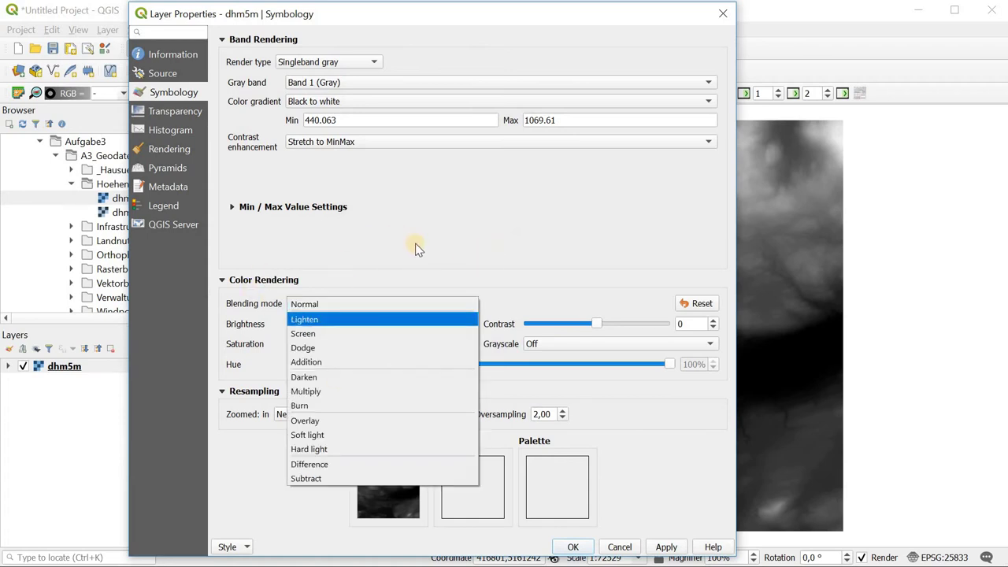
{"action": "left_click", "coordinate": [461, 258]}
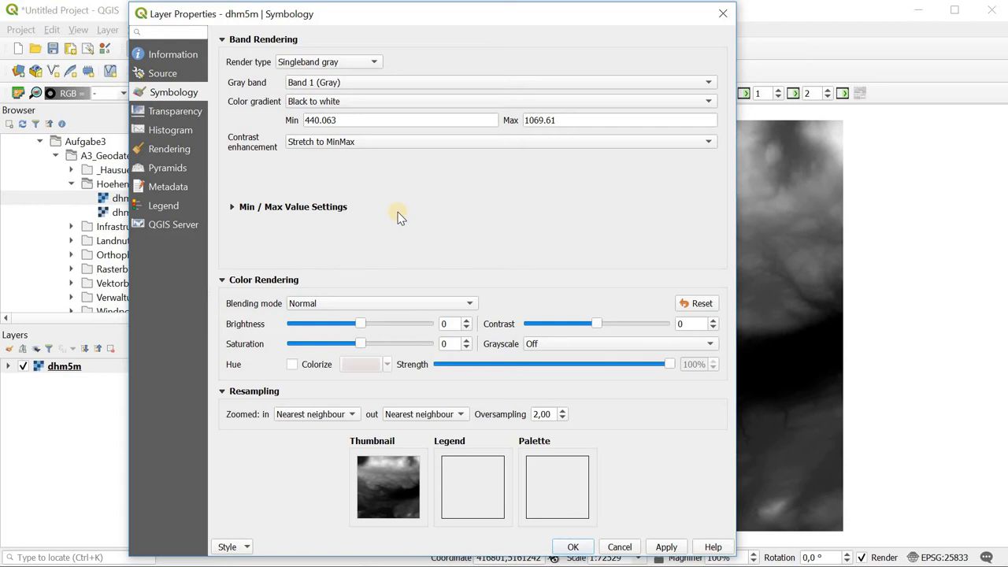
Step: Set the render type of the dhm5m layer to Singleband pseudocolor
{"action": "left_click", "coordinate": [360, 62]}
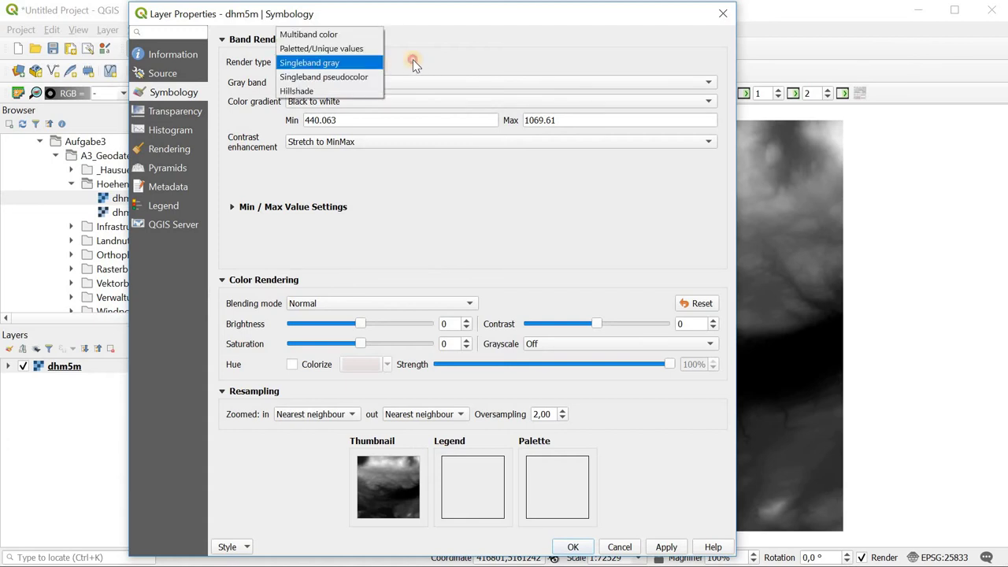
{"action": "left_click", "coordinate": [362, 63]}
{"action": "left_click", "coordinate": [351, 64]}
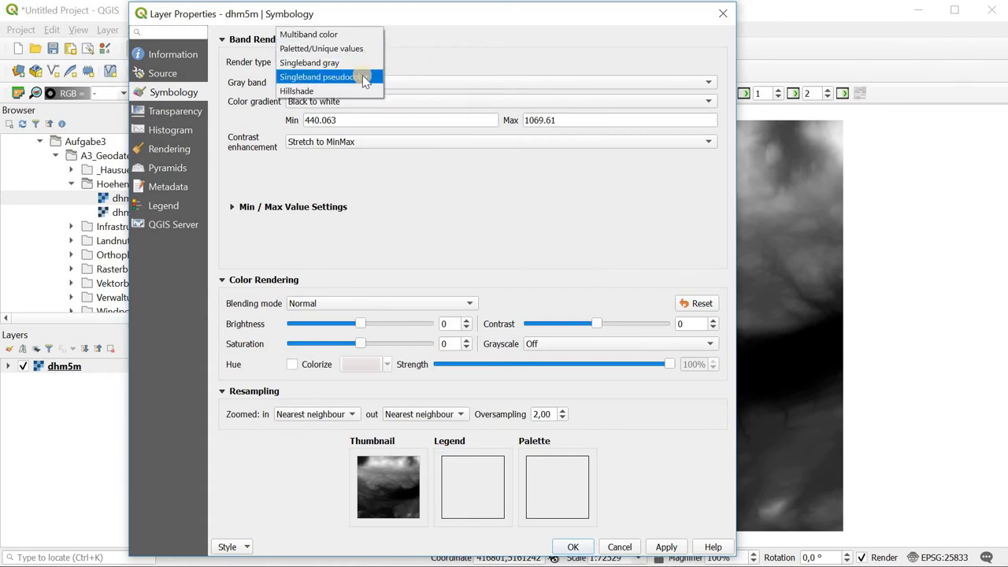
{"action": "left_click", "coordinate": [359, 78]}
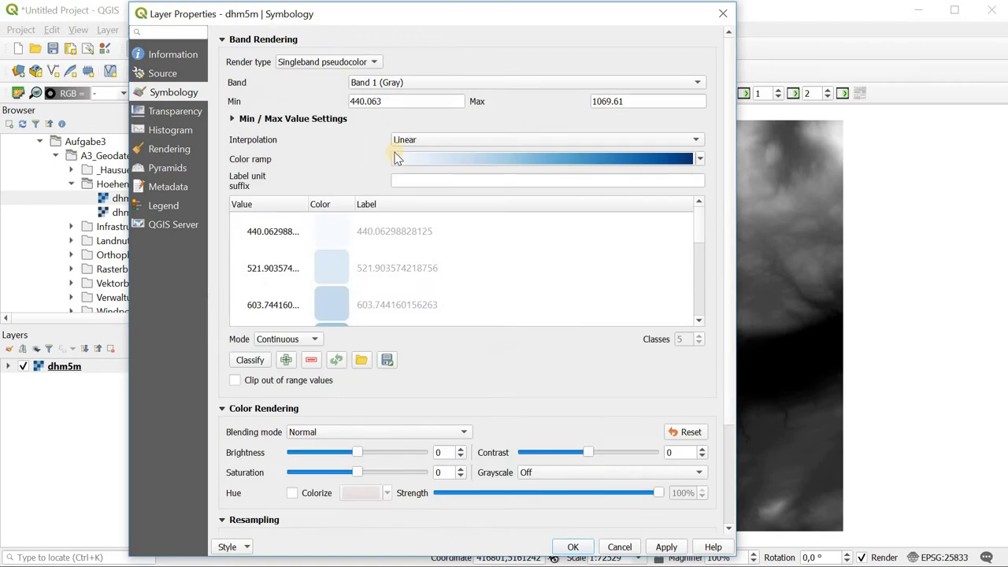
Step: Assign the Spectral color ramp to the dhm5m raster, check the color classes and accept the layer properties
{"action": "left_click", "coordinate": [467, 160]}
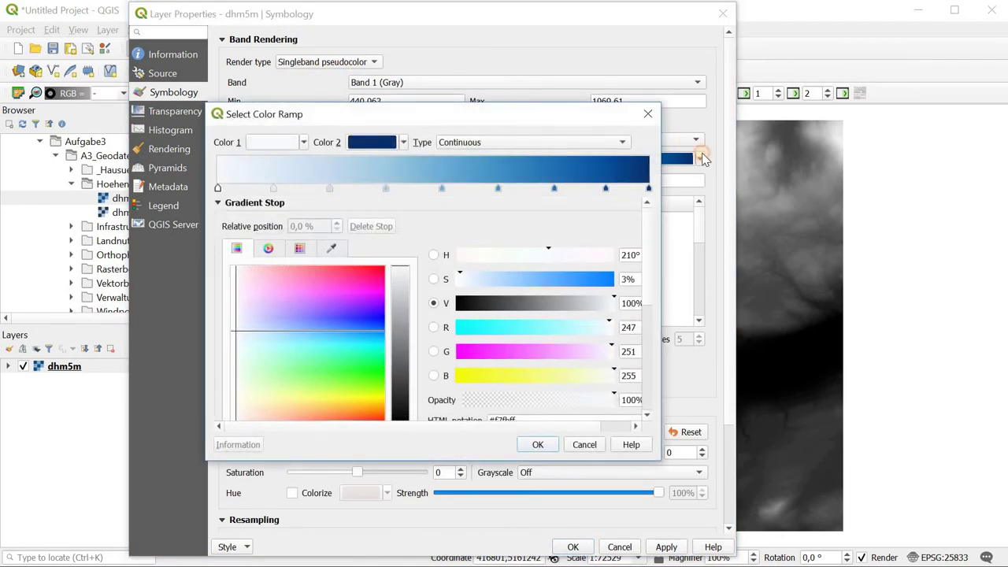
{"action": "left_click", "coordinate": [699, 159]}
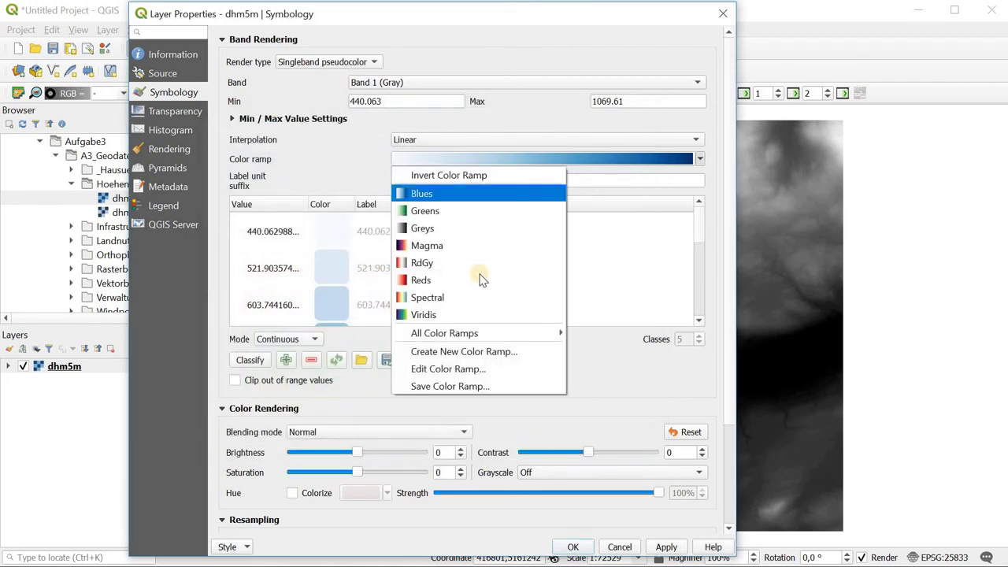
{"action": "left_click", "coordinate": [462, 296]}
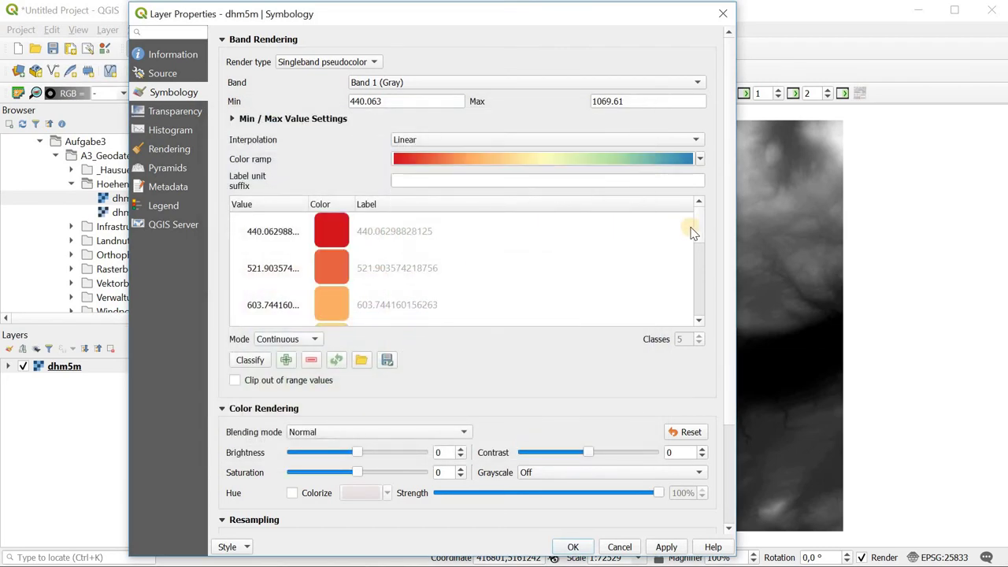
{"action": "scroll", "coordinate": [697, 218], "scroll_direction": "down", "scroll_amount": 2}
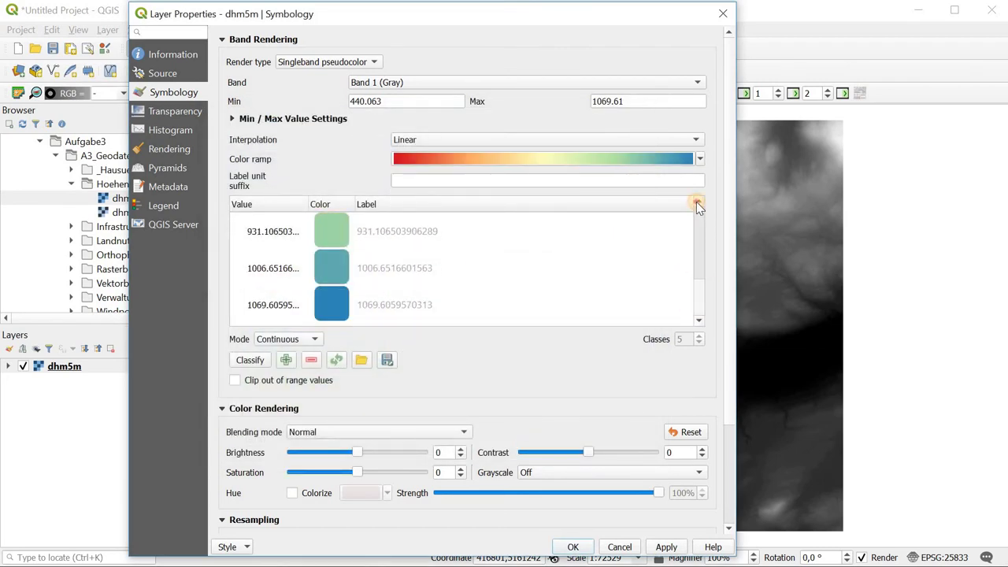
{"action": "scroll", "coordinate": [696, 202], "scroll_direction": "up", "scroll_amount": 2}
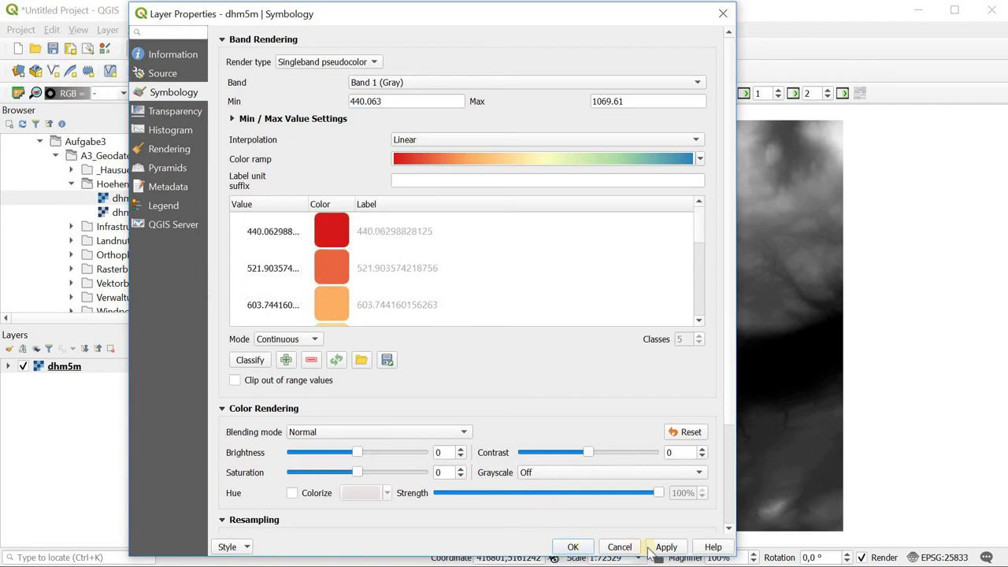
{"action": "left_click", "coordinate": [575, 547]}
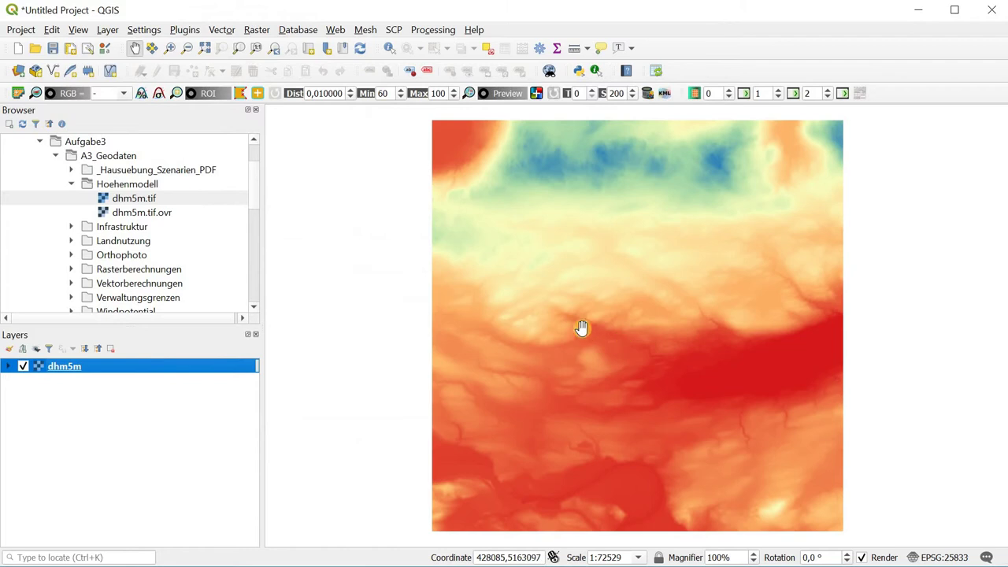
Step: Collapse the Hoehenmodell folder and add realraumanalyse.shp from the Landnutzung folder to the project's layers
{"action": "left_click", "coordinate": [70, 184]}
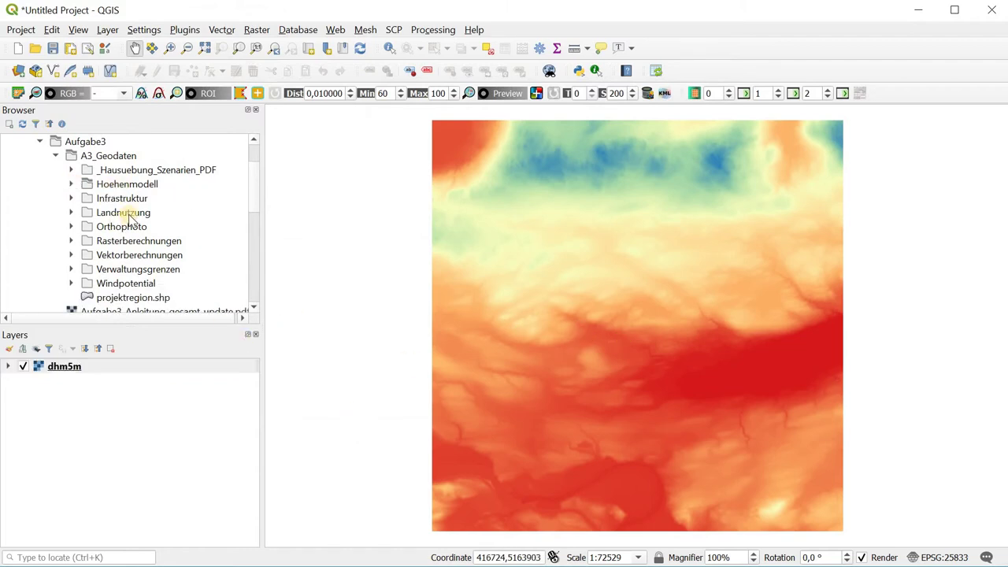
{"action": "scroll", "coordinate": [118, 220], "scroll_direction": "down", "scroll_amount": 2}
{"action": "scroll", "coordinate": [110, 223], "scroll_direction": "up", "scroll_amount": 2}
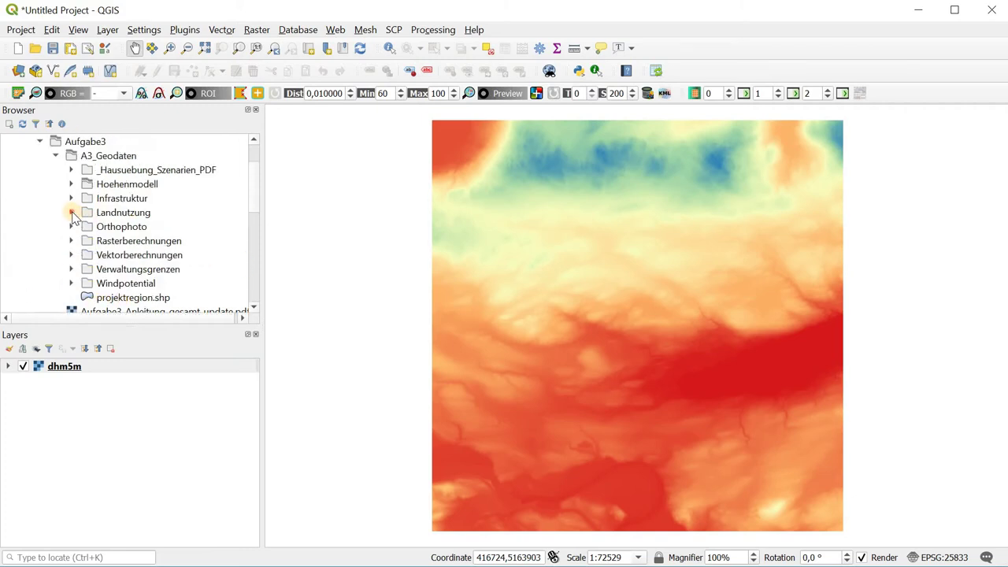
{"action": "left_click", "coordinate": [72, 213]}
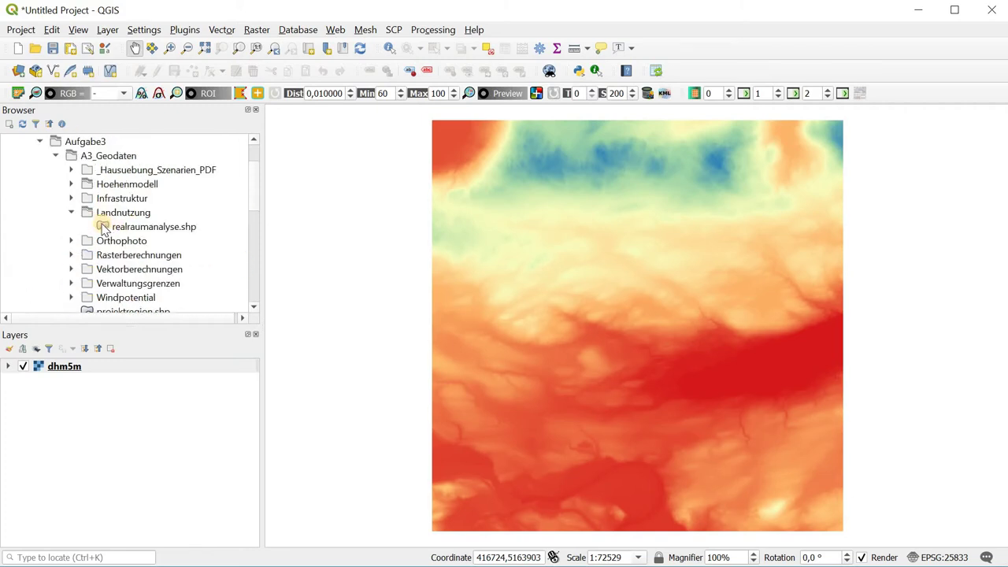
{"action": "left_click_drag", "start_coordinate": [103, 227], "coordinate": [116, 429]}
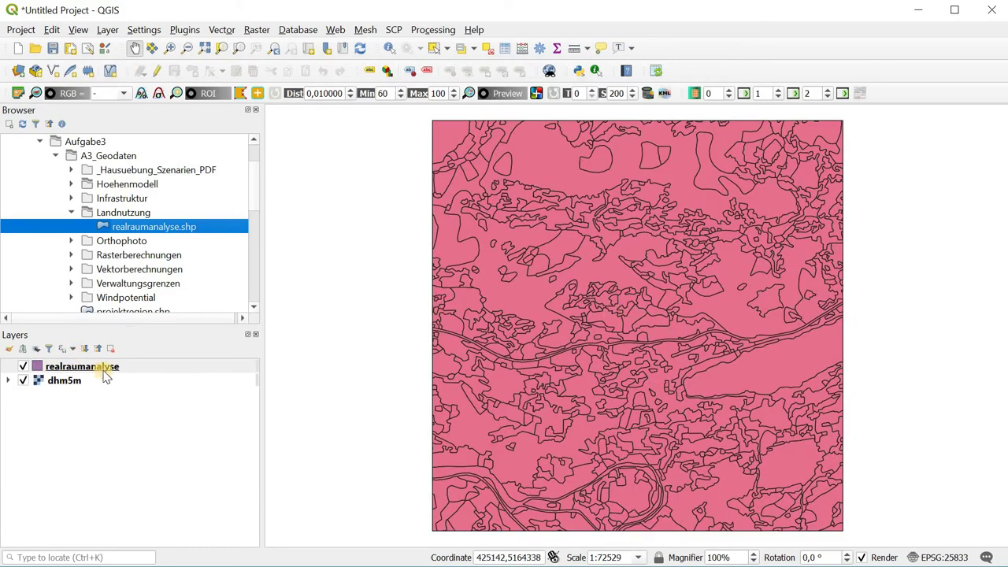
Step: Open the properties of the realraumanalyse layer and set its symbology type to Categorized
{"action": "left_click", "coordinate": [100, 368]}
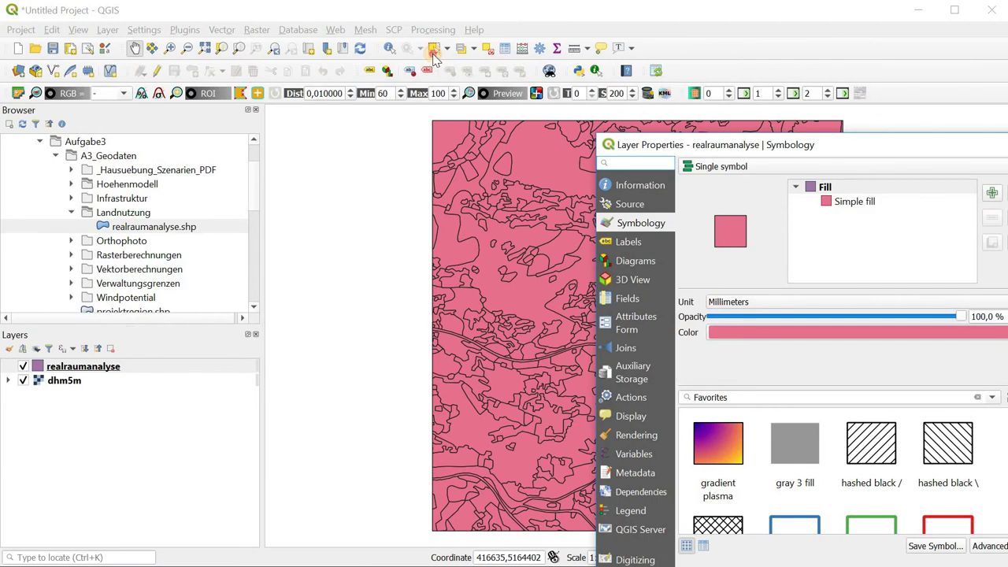
{"action": "left_click_drag", "start_coordinate": [630, 74], "coordinate": [251, 74]}
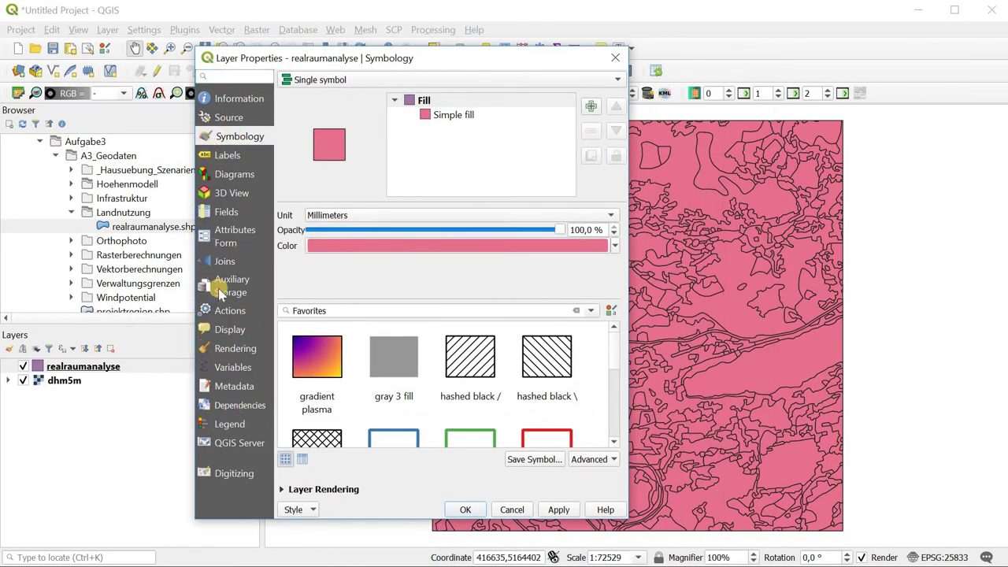
{"action": "left_click", "coordinate": [364, 80]}
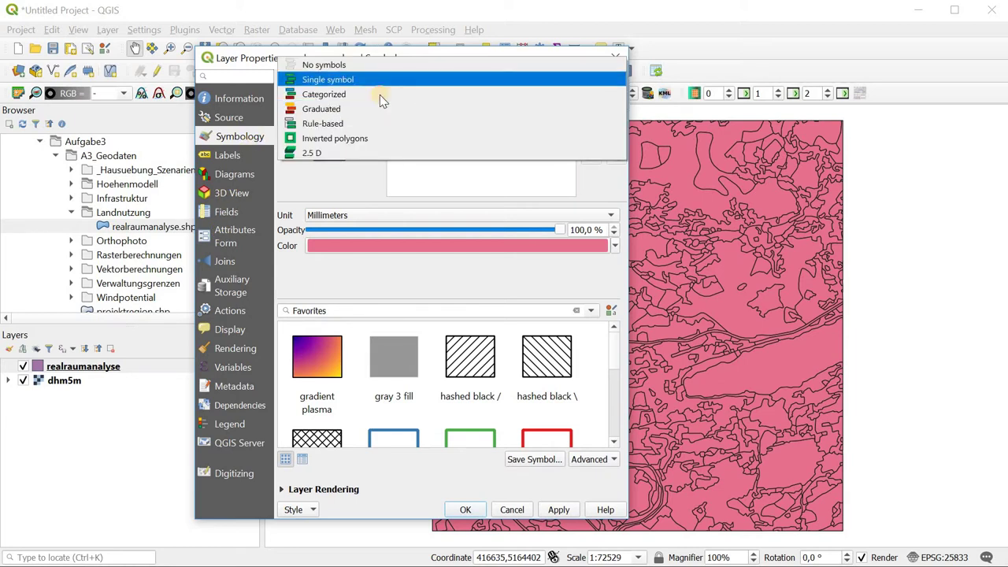
{"action": "left_click", "coordinate": [380, 95]}
{"action": "left_click", "coordinate": [372, 111]}
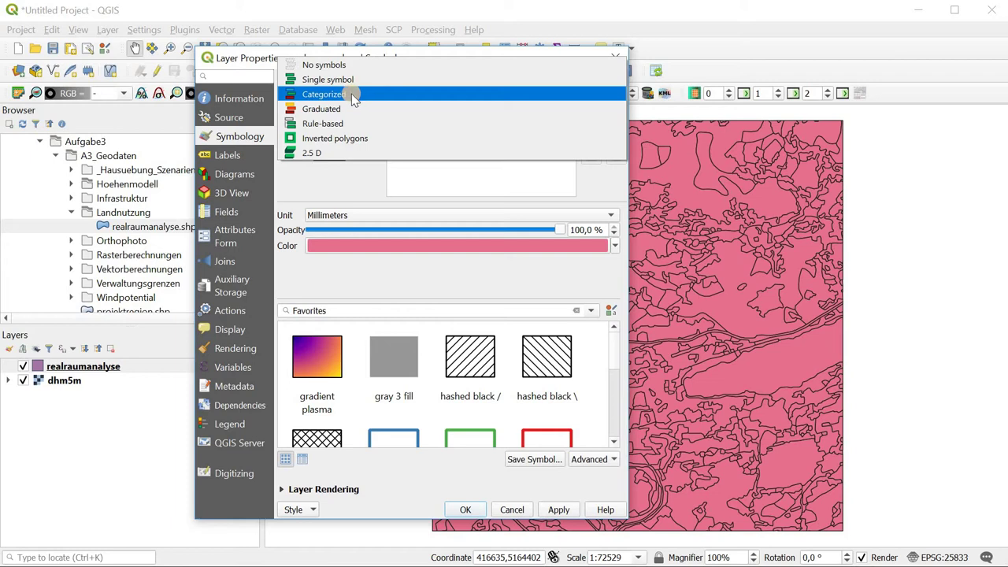
{"action": "left_click", "coordinate": [308, 95]}
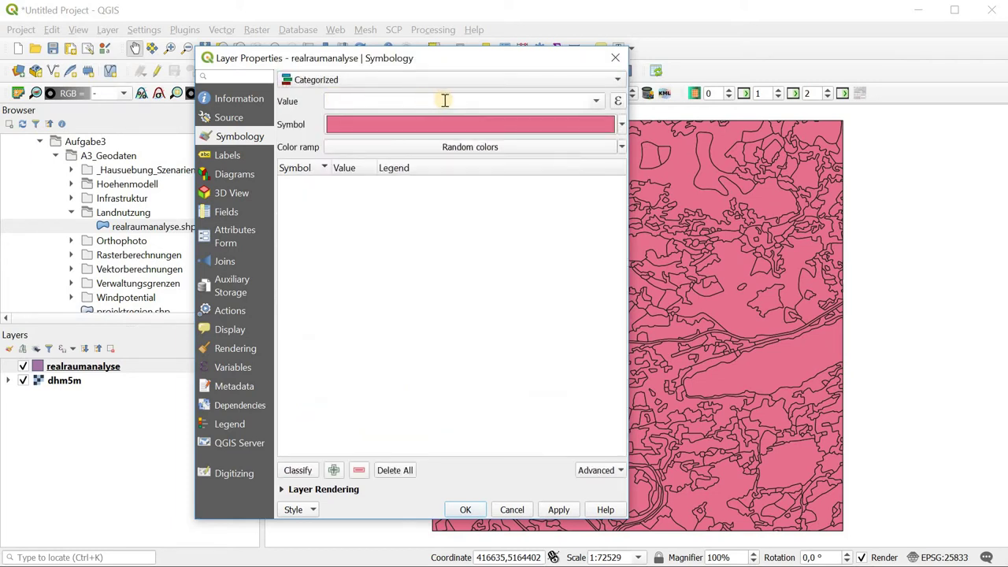
Step: Classify the realraumanalyse layer by the CLASS field with random colors, widen the Value column and apply the symbology
{"action": "left_click", "coordinate": [597, 103]}
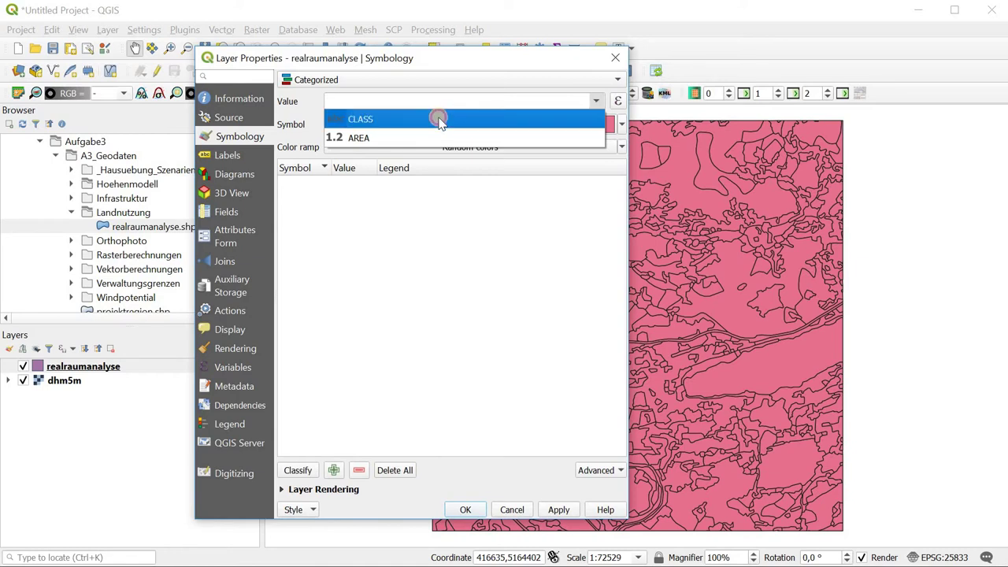
{"action": "left_click", "coordinate": [438, 119]}
{"action": "left_click", "coordinate": [304, 471]}
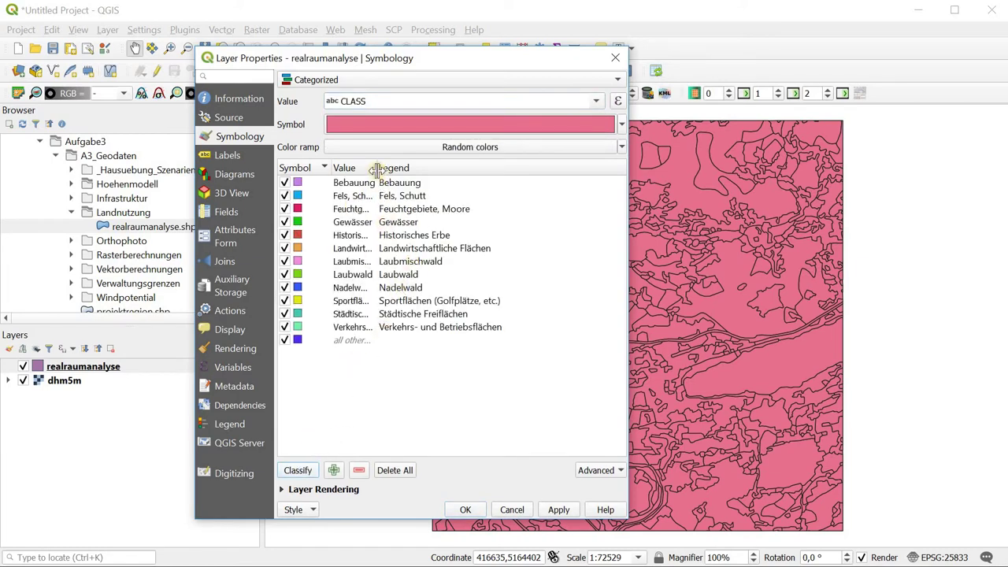
{"action": "left_click_drag", "start_coordinate": [378, 168], "coordinate": [417, 168]}
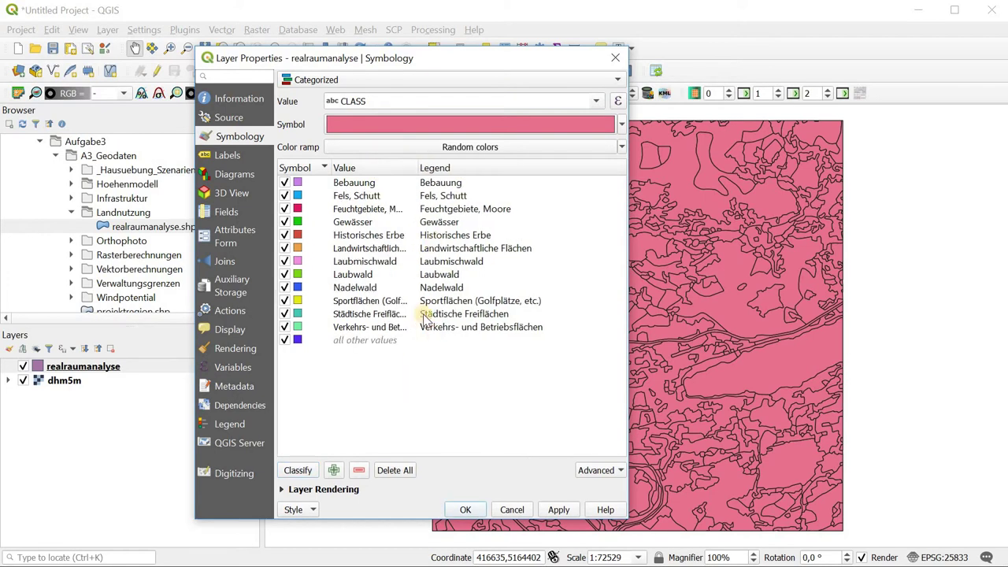
{"action": "left_click", "coordinate": [559, 510]}
{"action": "left_click_drag", "start_coordinate": [462, 58], "coordinate": [327, 31]}
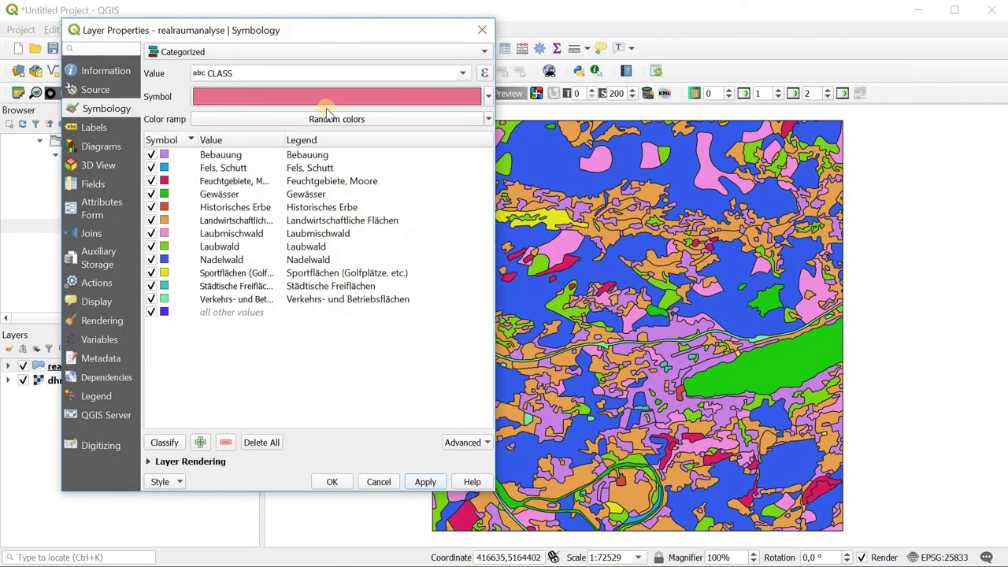
{"action": "left_click_drag", "start_coordinate": [470, 45], "coordinate": [470, 45]}
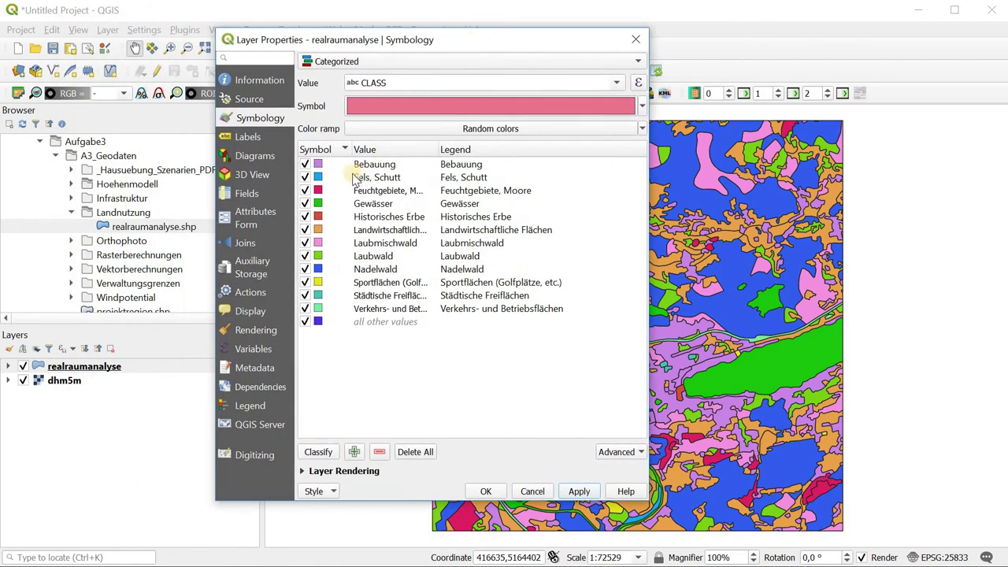
Step: Examine the simple fill settings of the Bebauung class symbol, including the available fill styles and stroke styles
{"action": "double_click", "coordinate": [319, 164]}
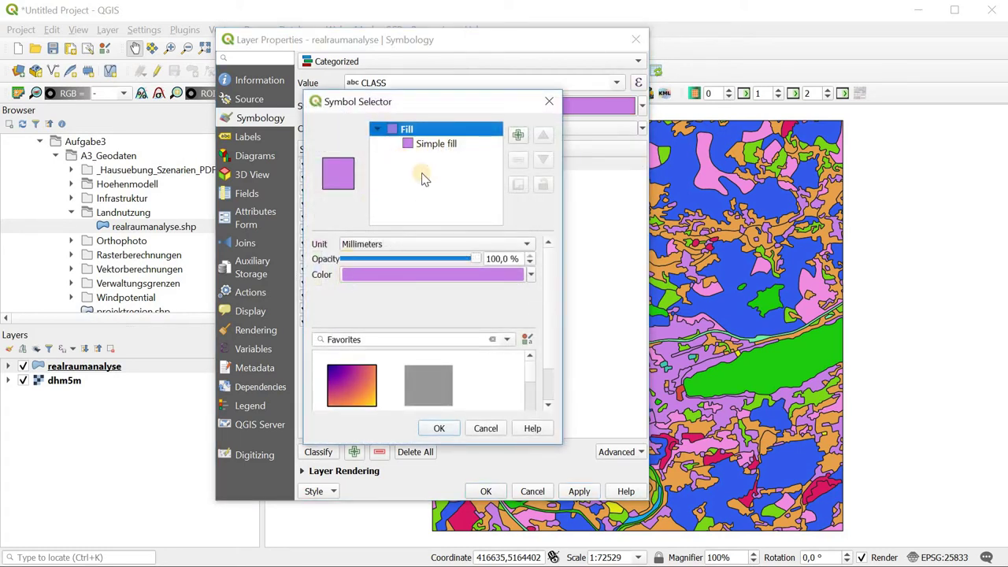
{"action": "left_click", "coordinate": [433, 148]}
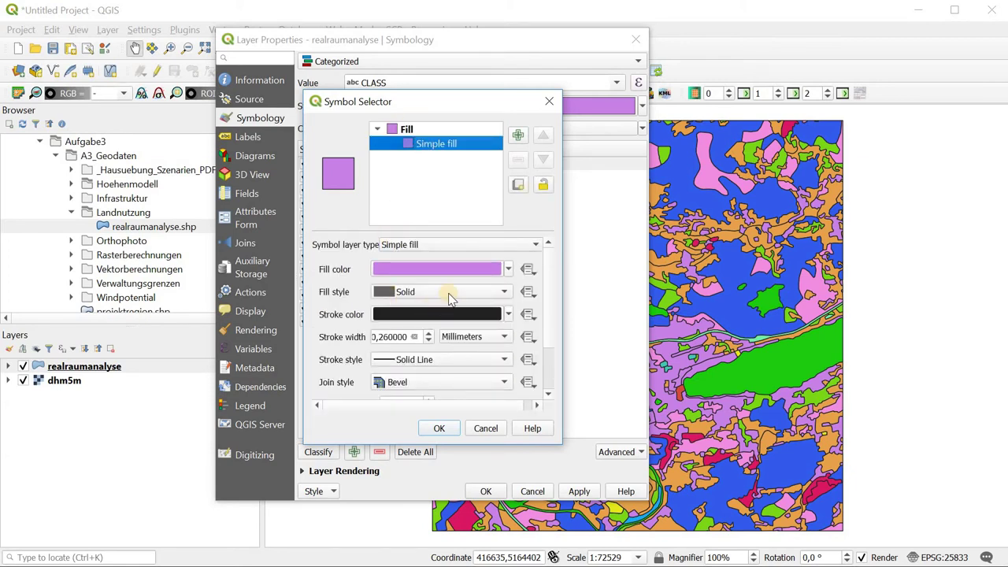
{"action": "left_click", "coordinate": [432, 292]}
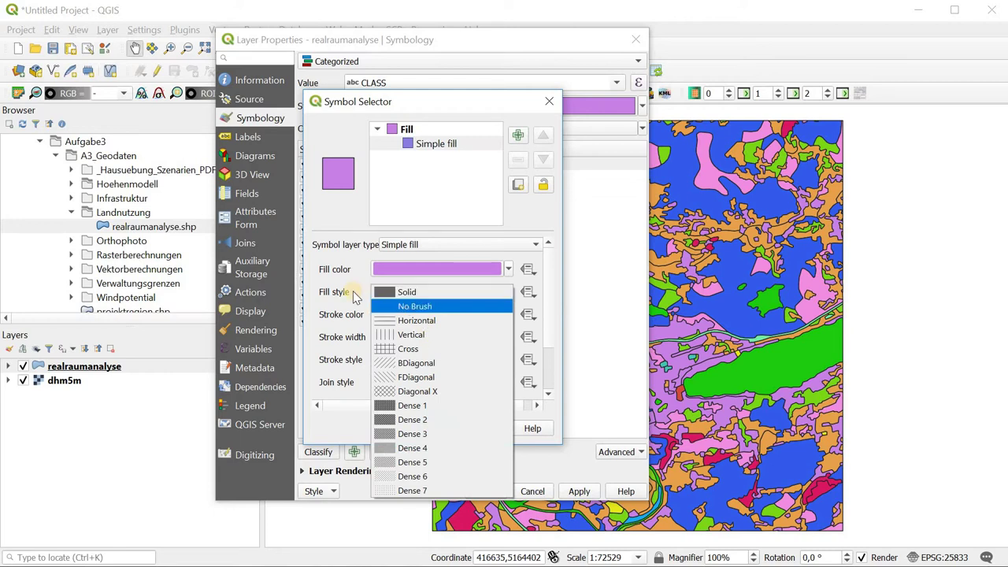
{"action": "key", "text": "Escape"}
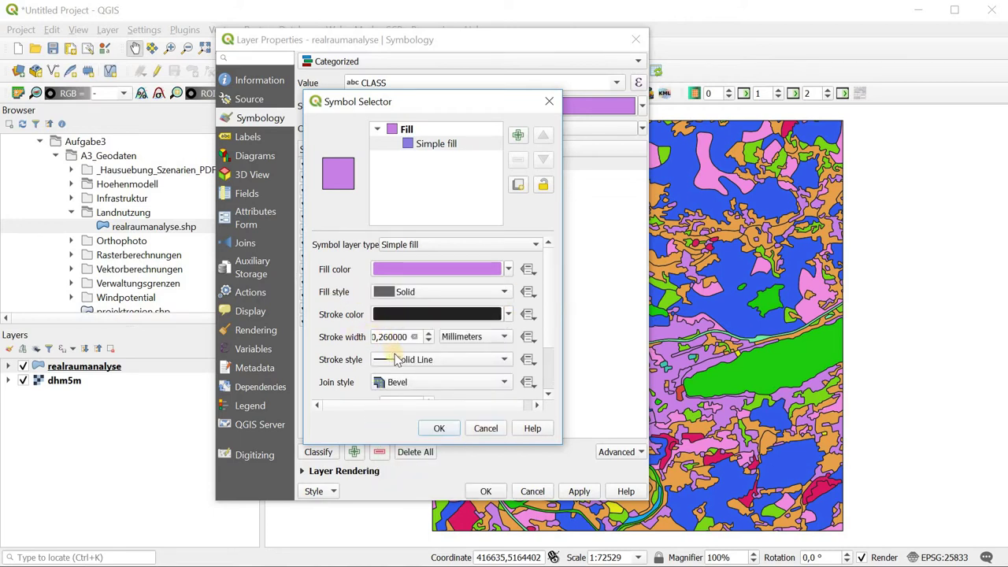
{"action": "left_click", "coordinate": [418, 360]}
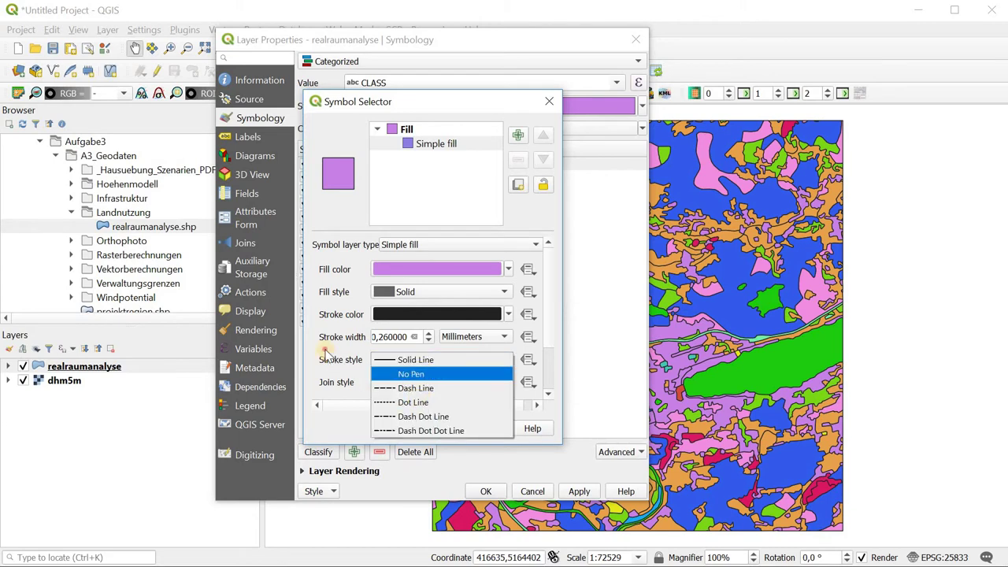
{"action": "key", "text": "Escape"}
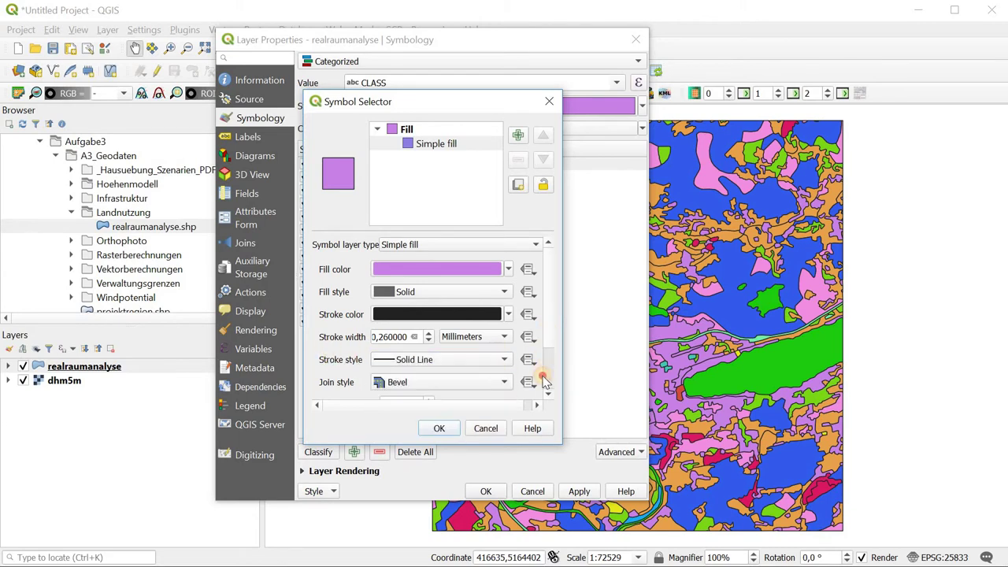
{"action": "scroll", "coordinate": [545, 381], "scroll_direction": "down", "scroll_amount": 2}
{"action": "scroll", "coordinate": [483, 427], "scroll_direction": "up", "scroll_amount": 2}
{"action": "key", "text": "Escape"}
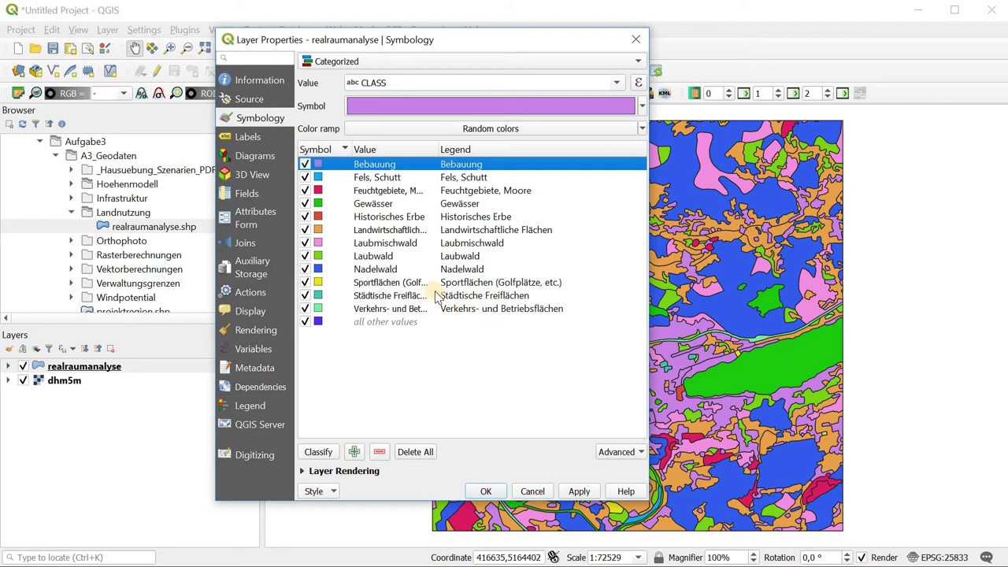
Step: Enable single labels based on the CLASS field for the realraumanalyse layer and apply them to the map
{"action": "left_click", "coordinate": [249, 137]}
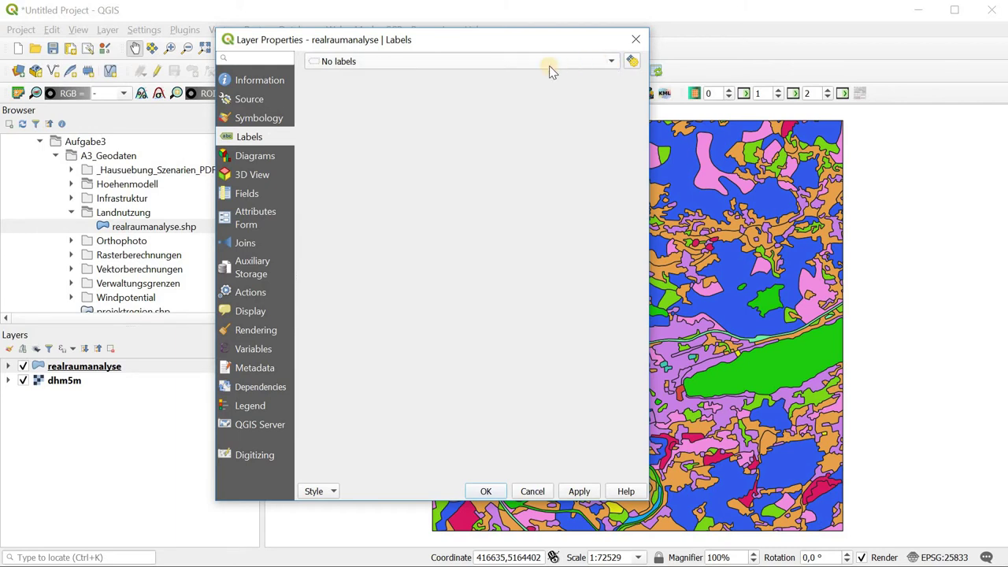
{"action": "left_click", "coordinate": [511, 74]}
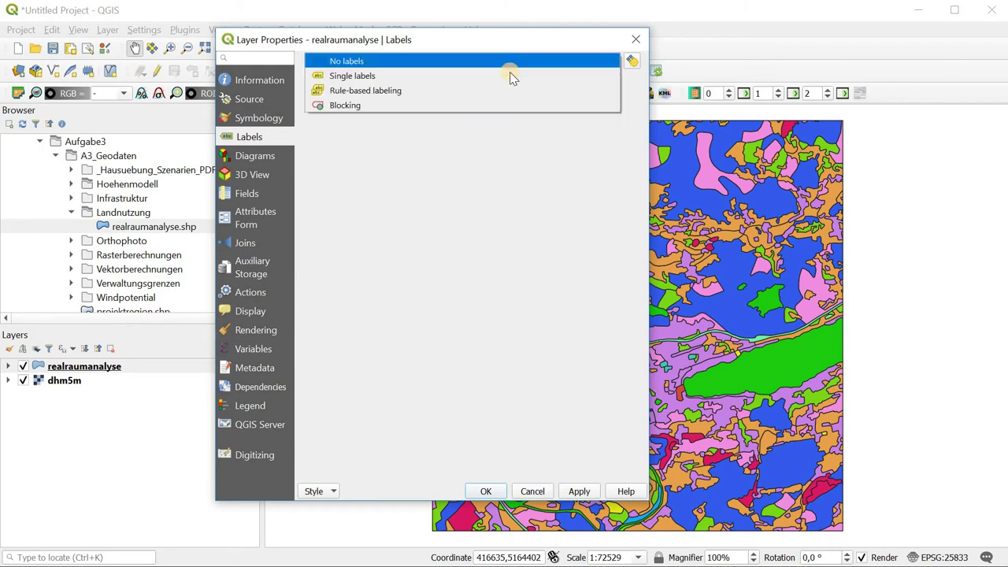
{"action": "left_click", "coordinate": [362, 79]}
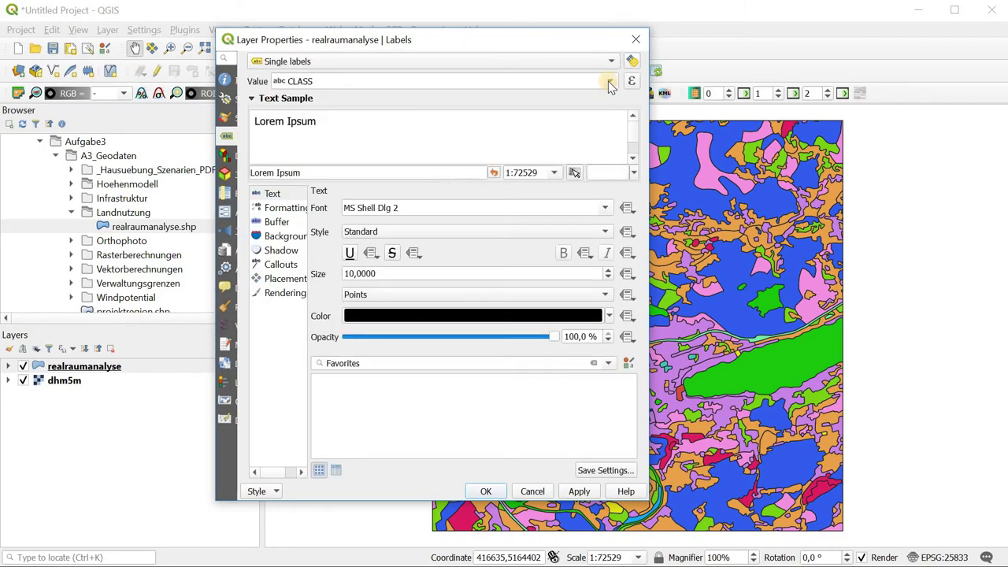
{"action": "left_click", "coordinate": [580, 491]}
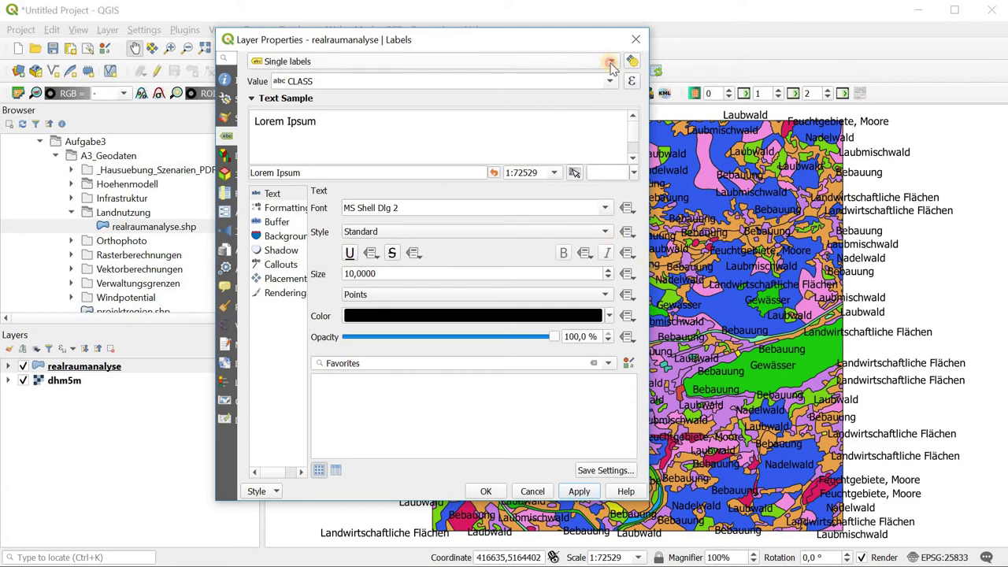
Step: Review the labeling modes and the label placement options of the realraumanalyse layer
{"action": "left_click", "coordinate": [529, 58]}
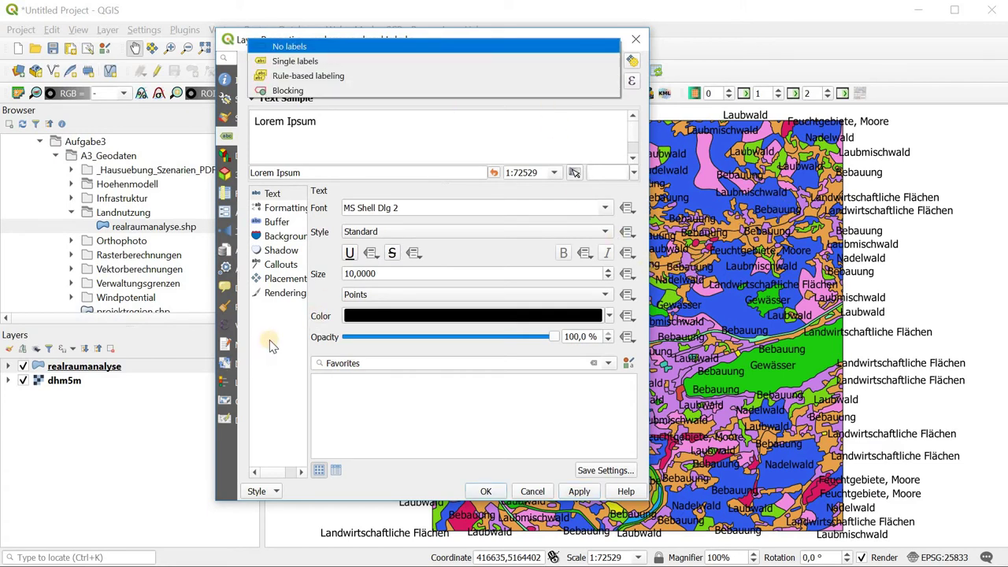
{"action": "key", "text": "Down"}
{"action": "key", "text": "Down"}
{"action": "key", "text": "Down"}
{"action": "left_click", "coordinate": [282, 280]}
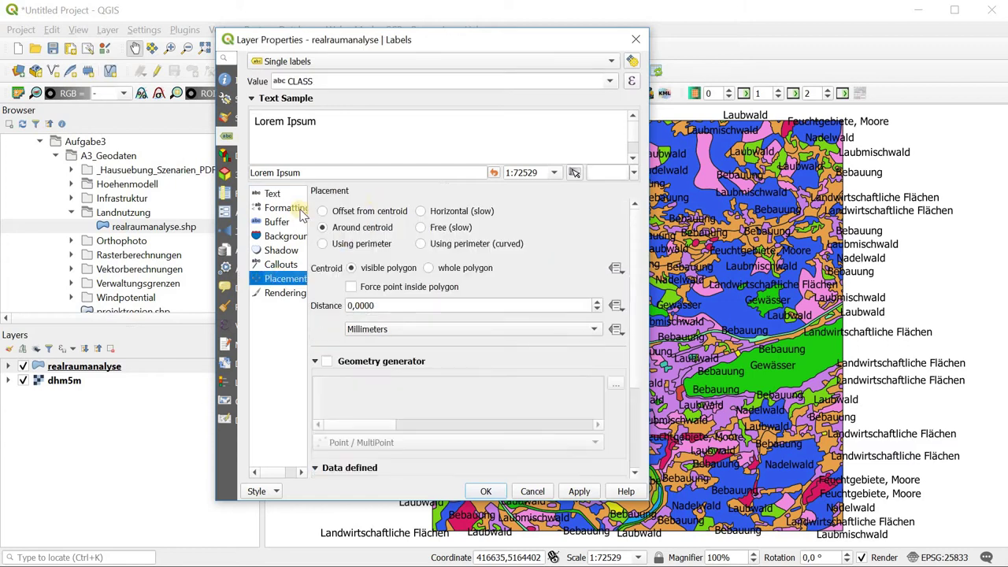
{"action": "left_click", "coordinate": [281, 279]}
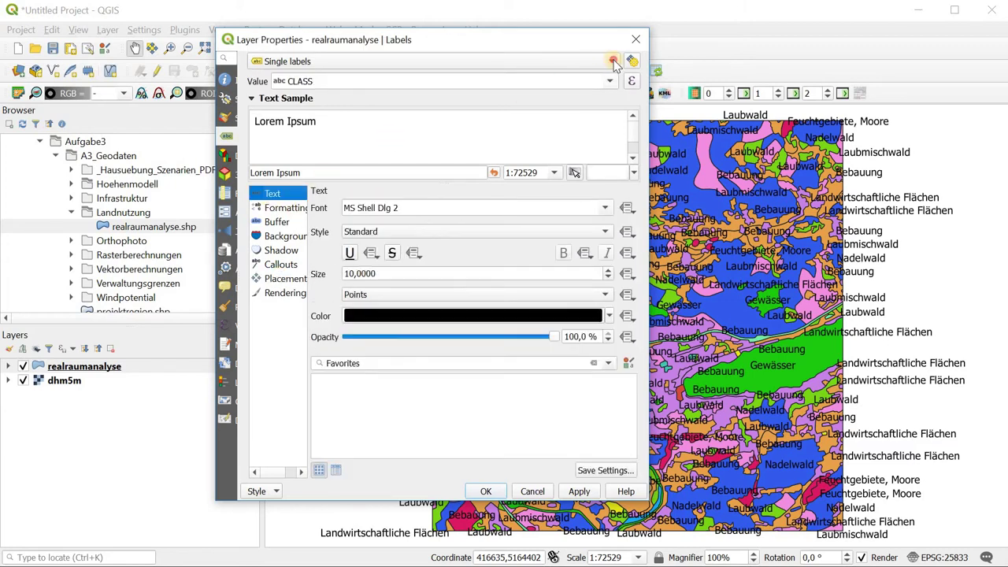
Step: Set the labeling of the realraumanalyse layer to No labels and accept the layer properties
{"action": "left_click", "coordinate": [523, 58]}
{"action": "key", "text": "Up"}
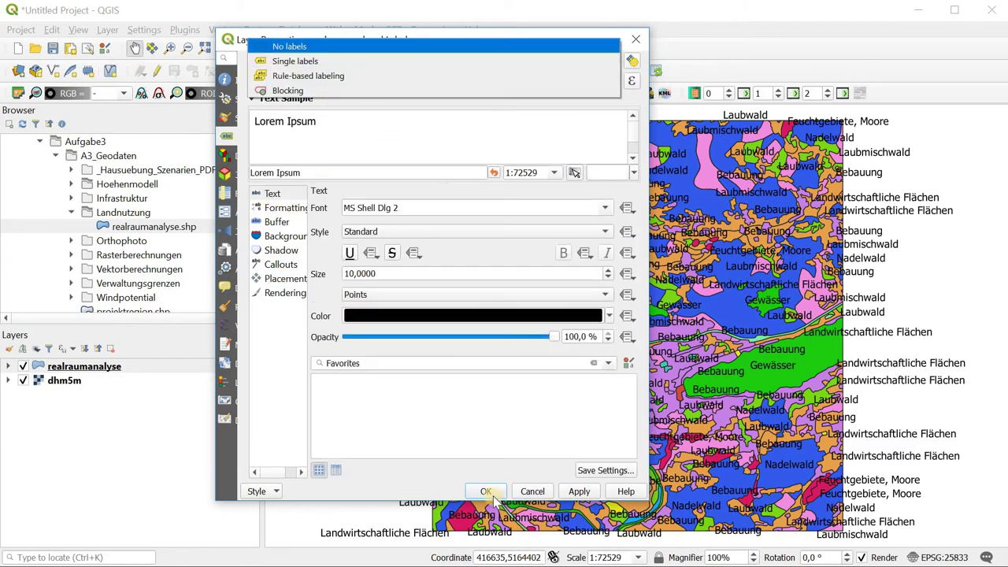
{"action": "key", "text": "Return"}
{"action": "key", "text": "Return"}
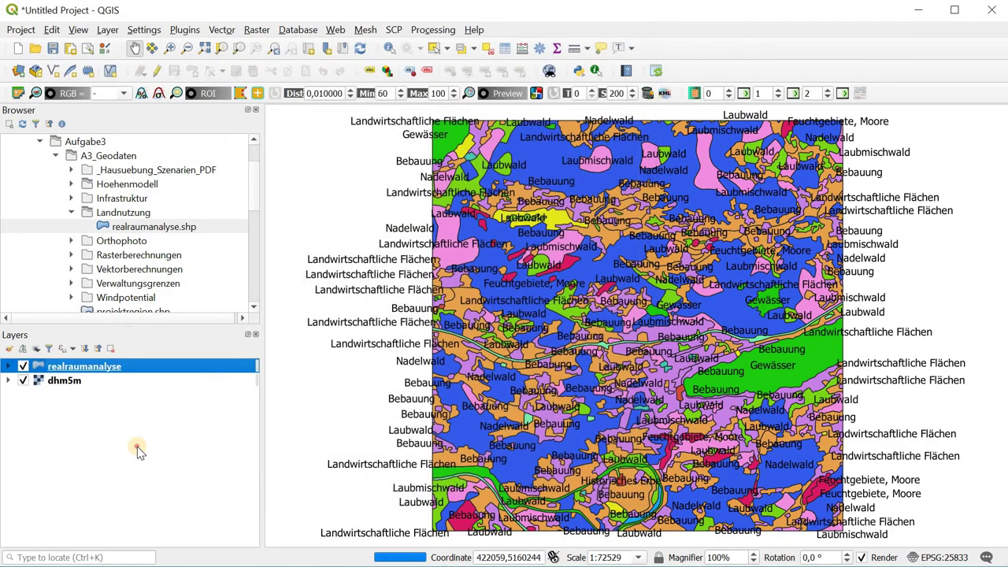
{"action": "left_click", "coordinate": [138, 451]}
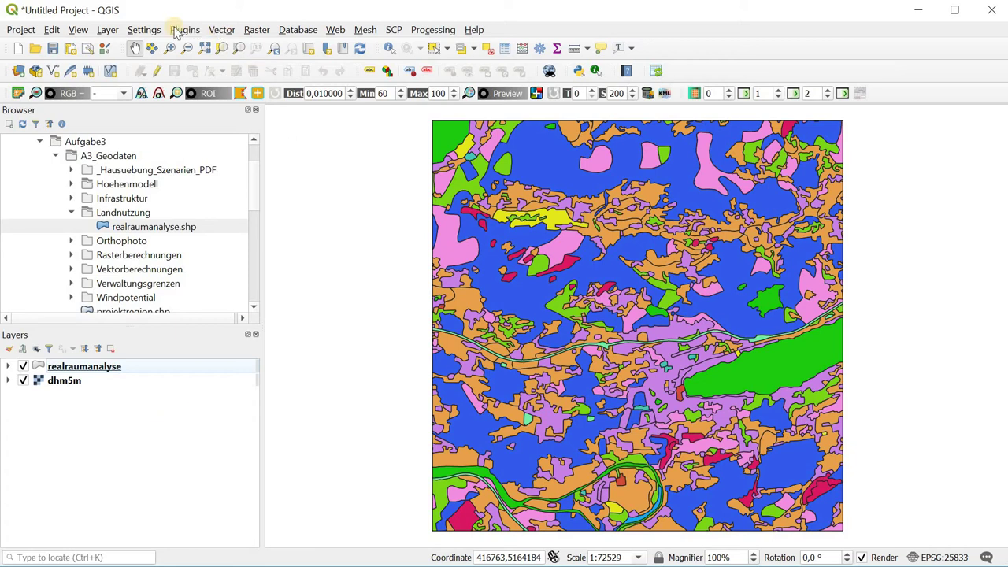
Step: Look through the available vector geoprocessing and geometry tools and the raster analysis and conversion tools
{"action": "left_click", "coordinate": [224, 32]}
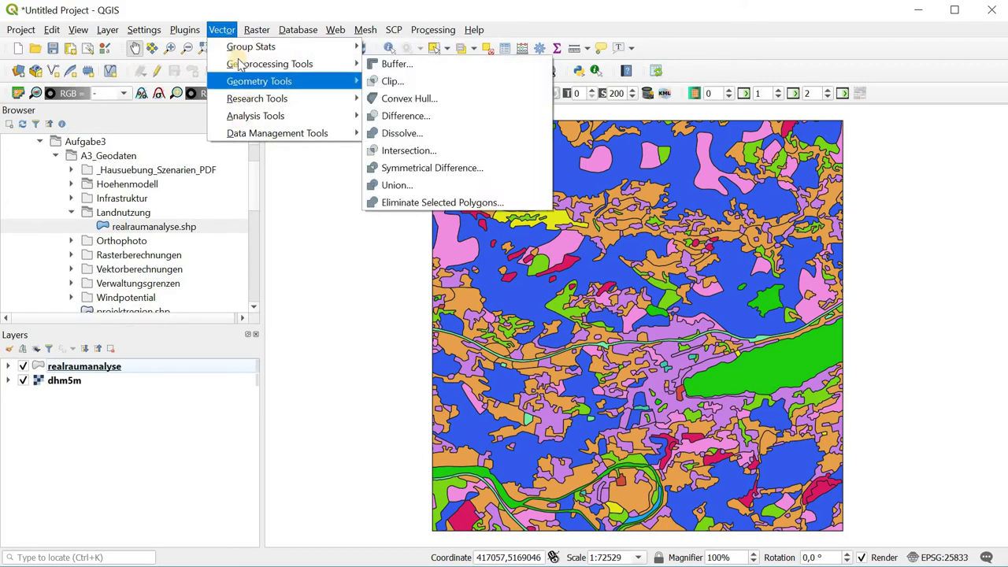
{"action": "mouse_move", "coordinate": [276, 64]}
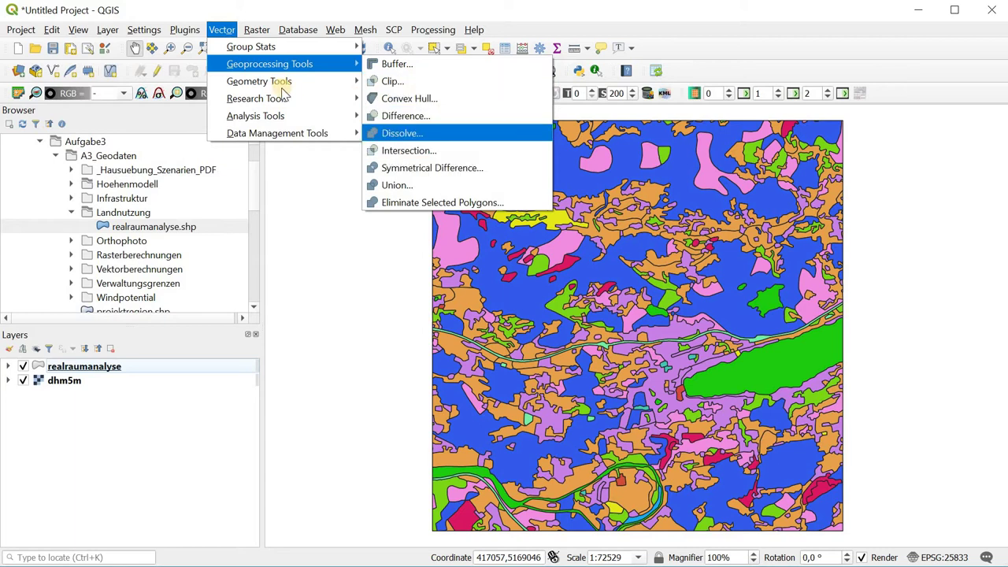
{"action": "mouse_move", "coordinate": [279, 82]}
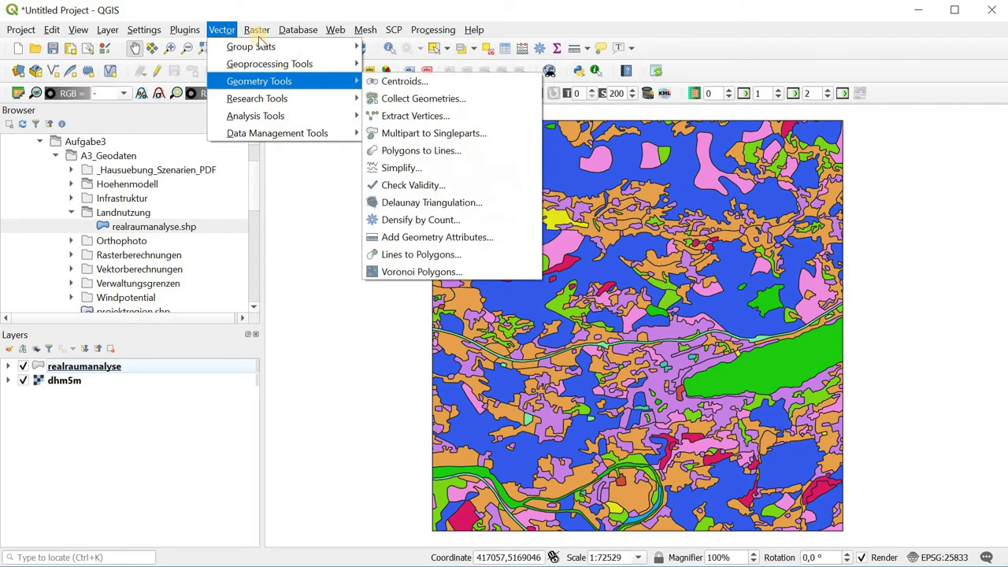
{"action": "mouse_move", "coordinate": [257, 29]}
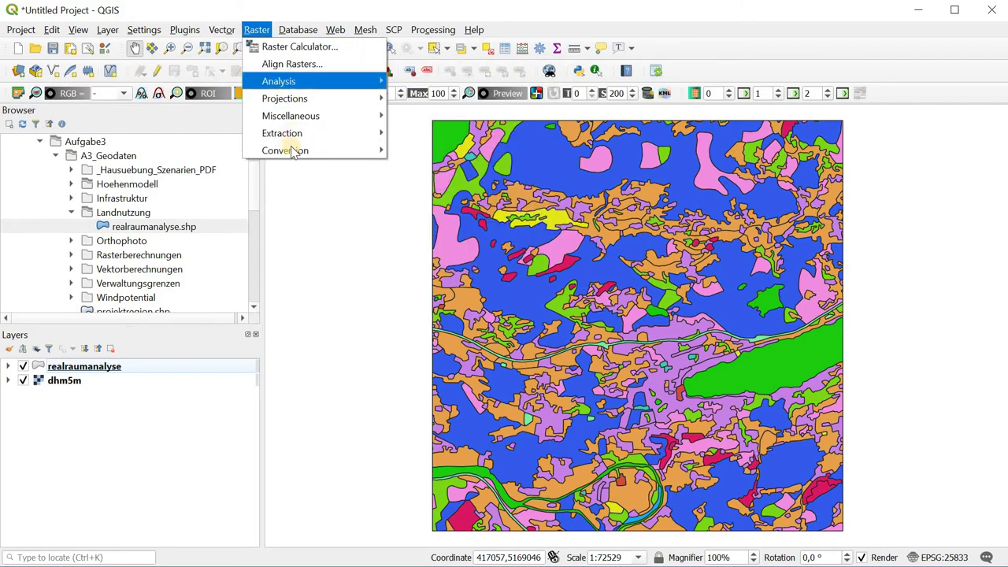
{"action": "mouse_move", "coordinate": [314, 150]}
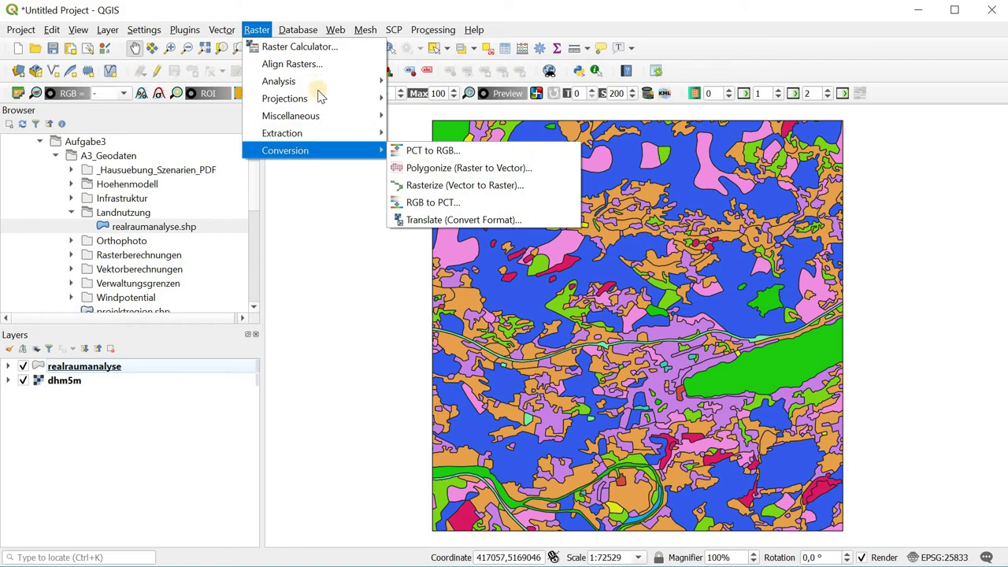
{"action": "left_click", "coordinate": [255, 30]}
{"action": "left_click", "coordinate": [255, 29]}
{"action": "left_click", "coordinate": [589, 114]}
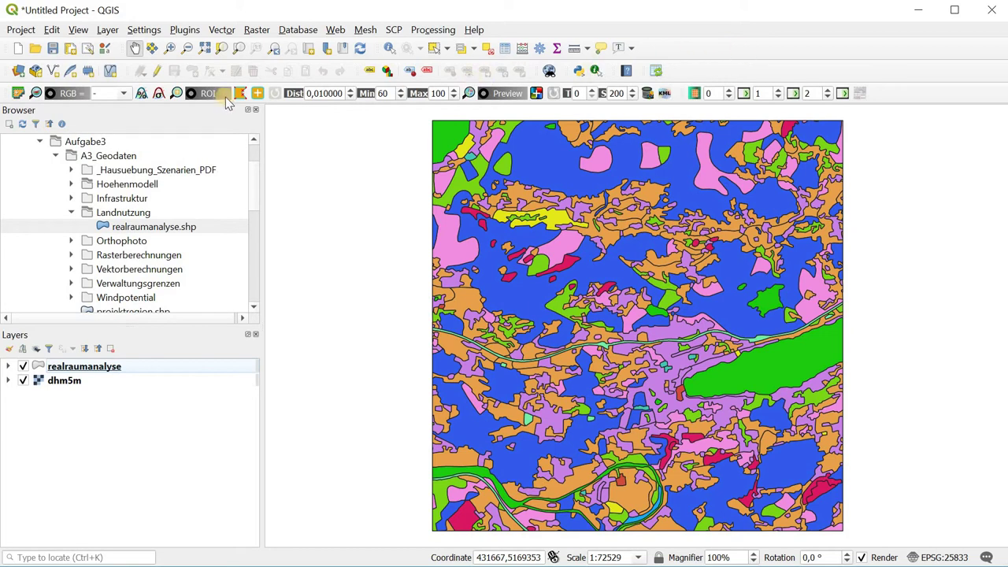
Step: Show the Processing Toolbox panel in the workspace
{"action": "right_click", "coordinate": [684, 52]}
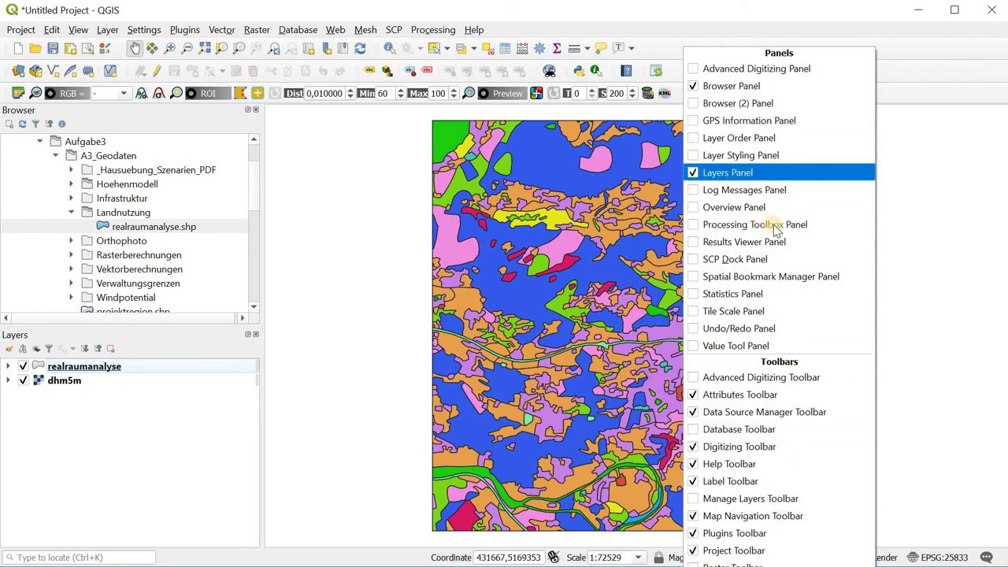
{"action": "left_click", "coordinate": [730, 226]}
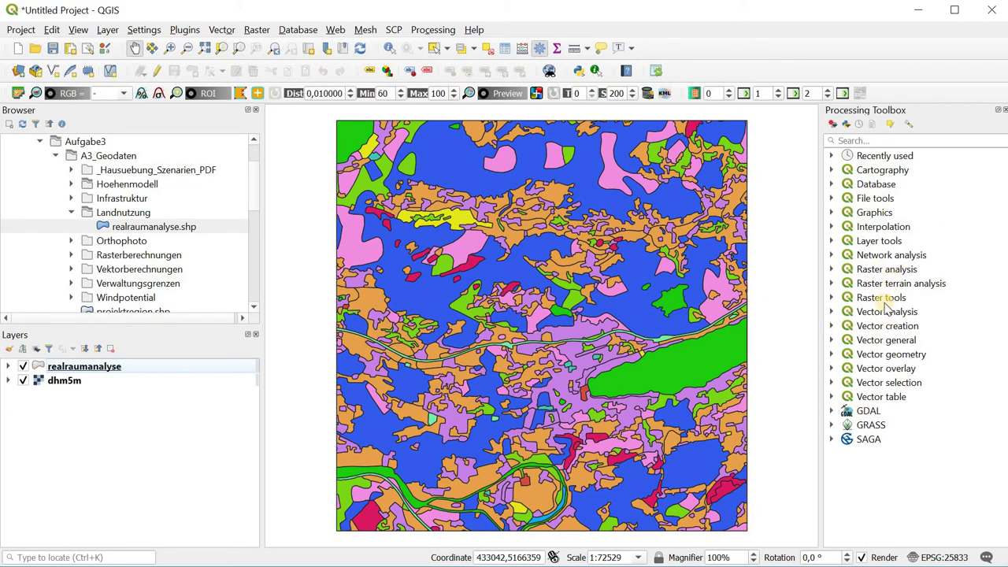
Step: Look through the Raster tools and GDAL algorithm groups of the Processing Toolbox and collapse them again
{"action": "left_click", "coordinate": [831, 298]}
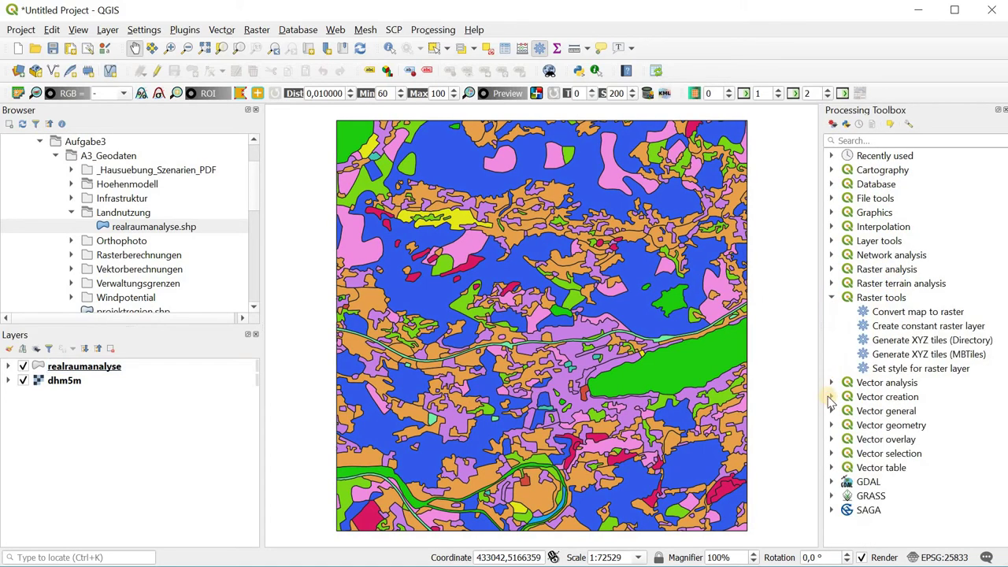
{"action": "left_click", "coordinate": [831, 298]}
{"action": "left_click", "coordinate": [831, 411]}
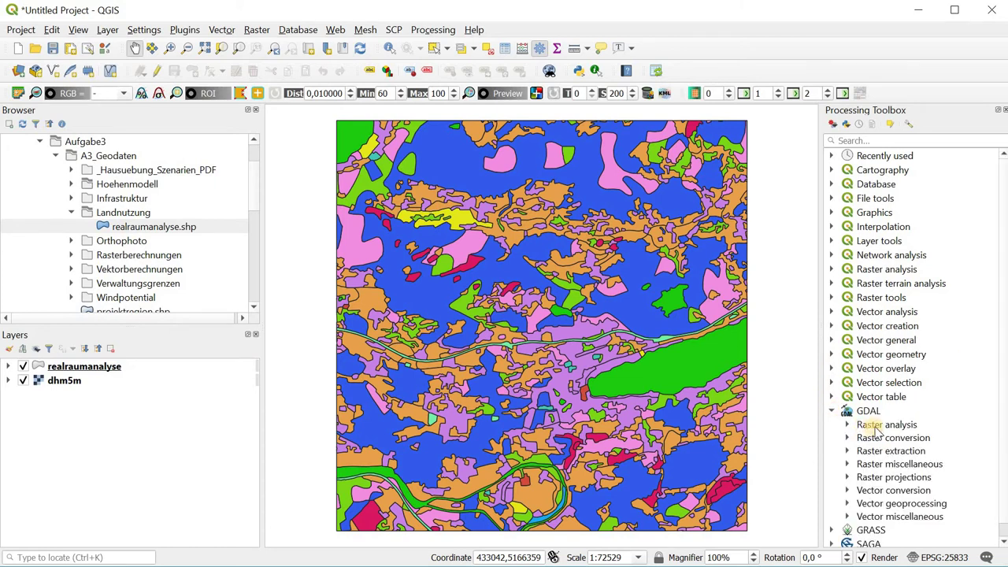
{"action": "key", "text": "Left"}
Step: Search the Processing Toolbox for "reclas" to find the reclassification tools
{"action": "left_click", "coordinate": [885, 139]}
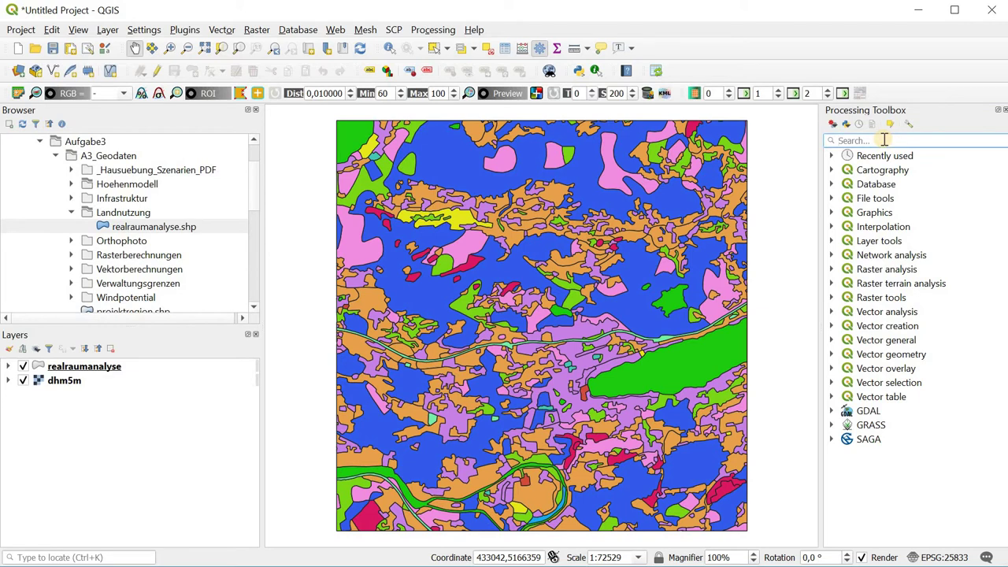
{"action": "type", "text": "reclss"}
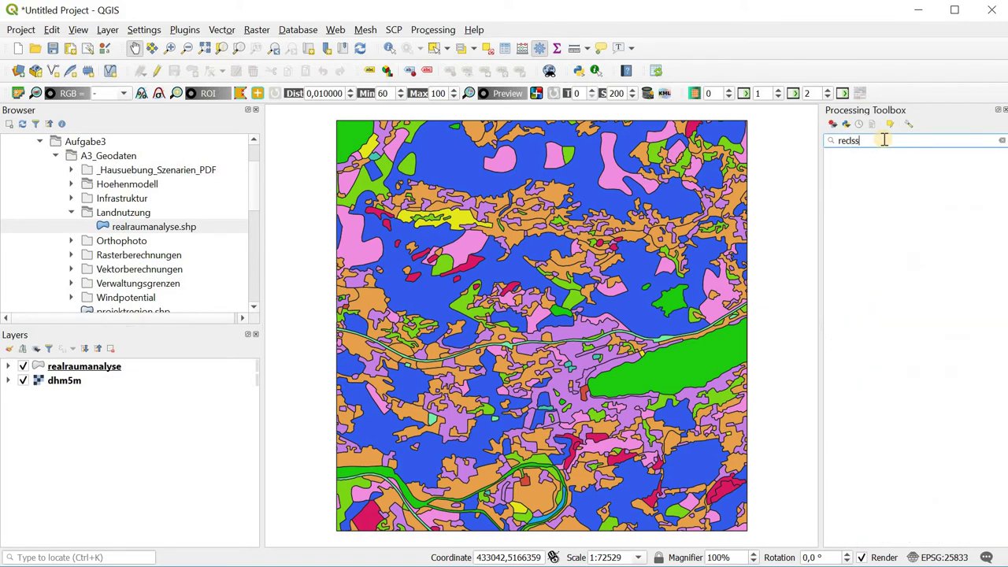
{"action": "key", "text": "BackSpace"}
{"action": "key", "text": "BackSpace"}
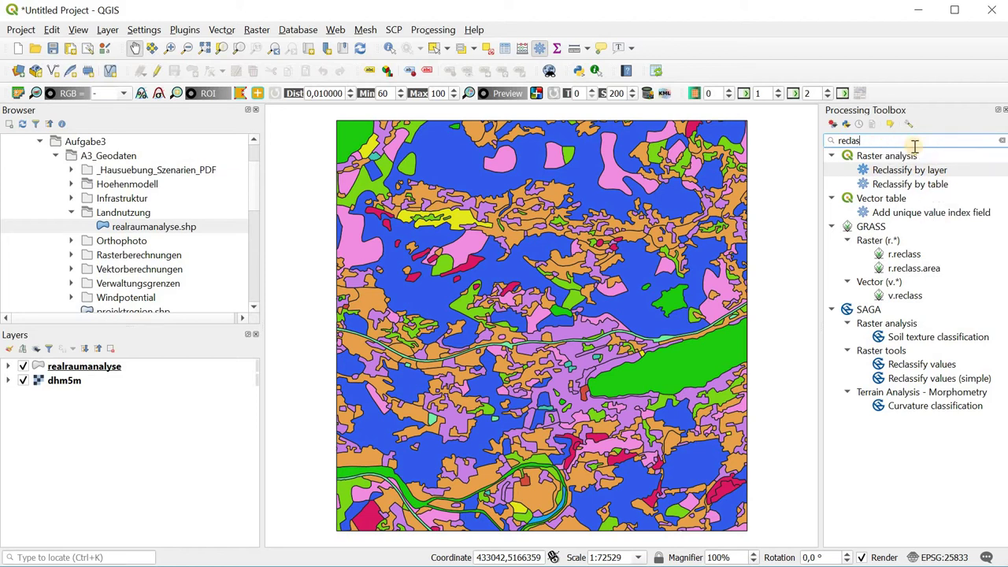
{"action": "left_click", "coordinate": [934, 167]}
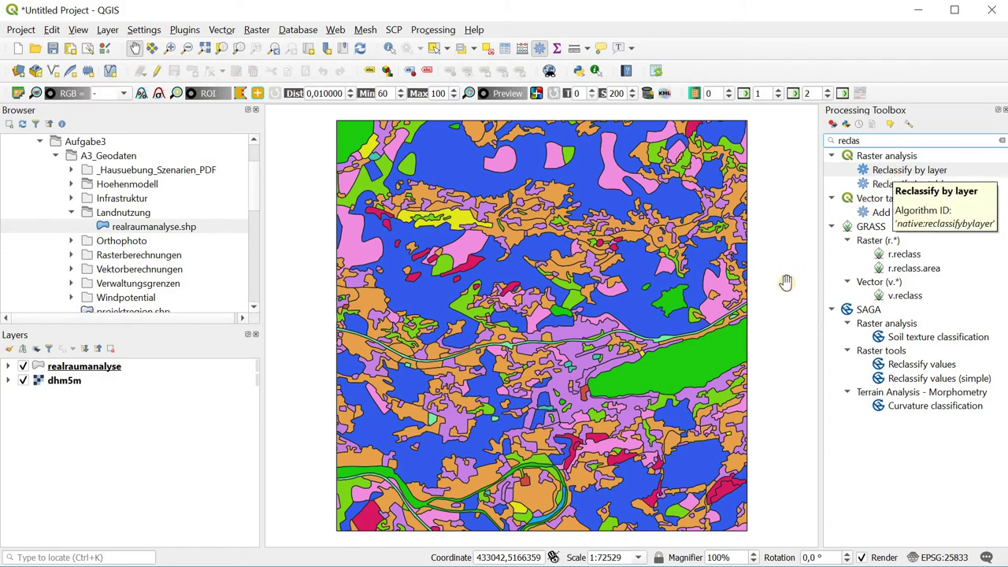
Step: Review the parameters of Reclassify by layer with dhm5m as the raster layer, and leave the tool without running it
{"action": "double_click", "coordinate": [893, 175]}
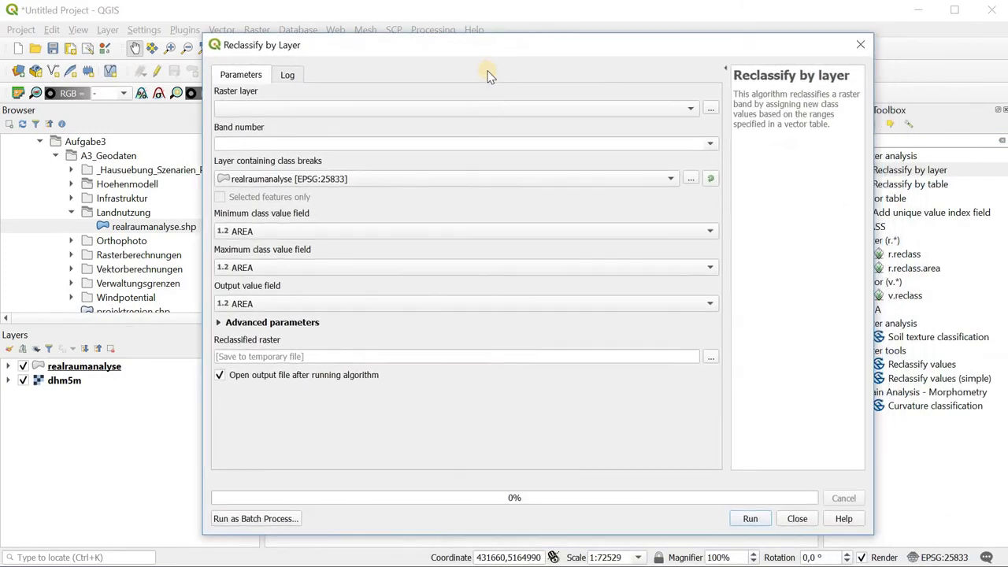
{"action": "left_click", "coordinate": [650, 112]}
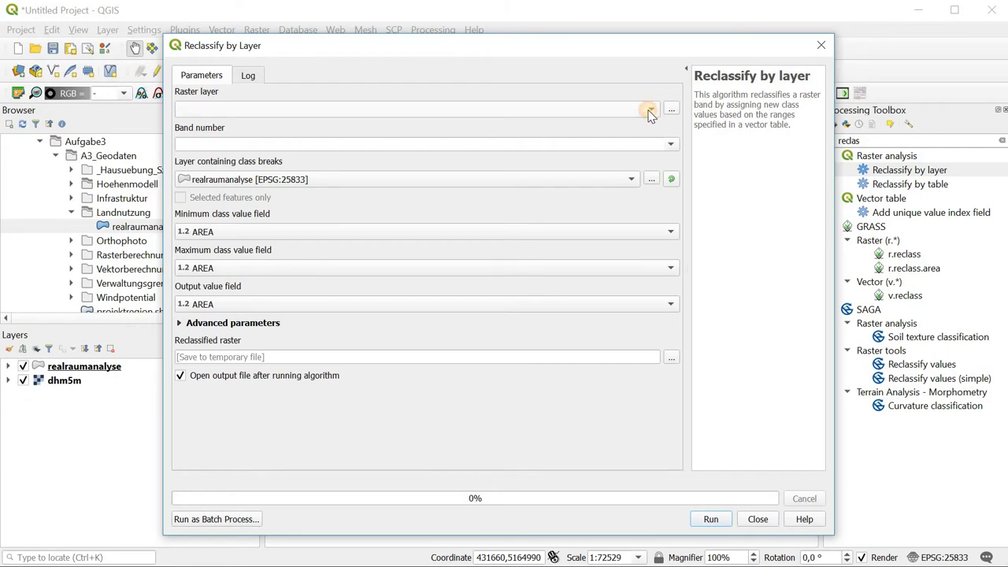
{"action": "left_click", "coordinate": [236, 110]}
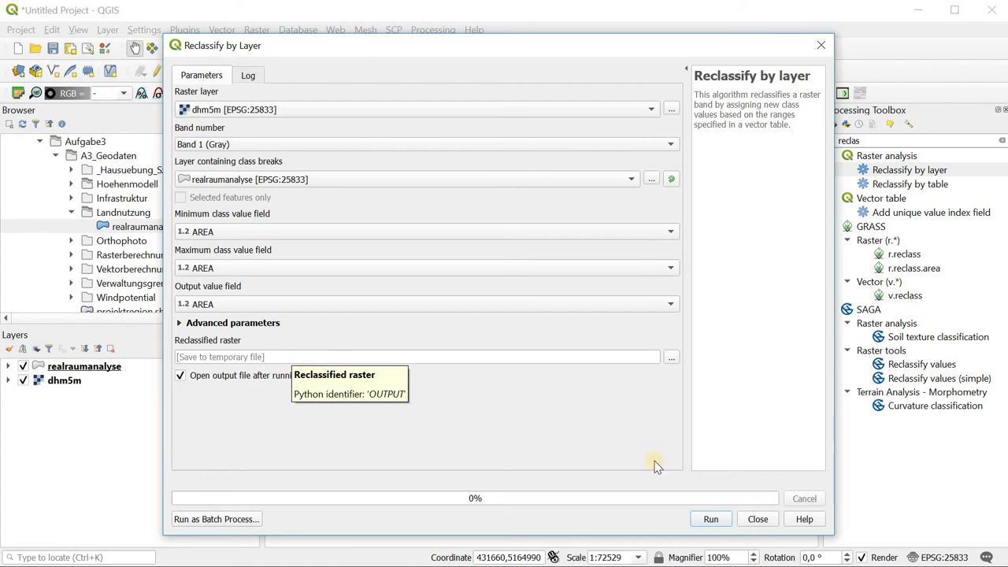
{"action": "left_click", "coordinate": [956, 137]}
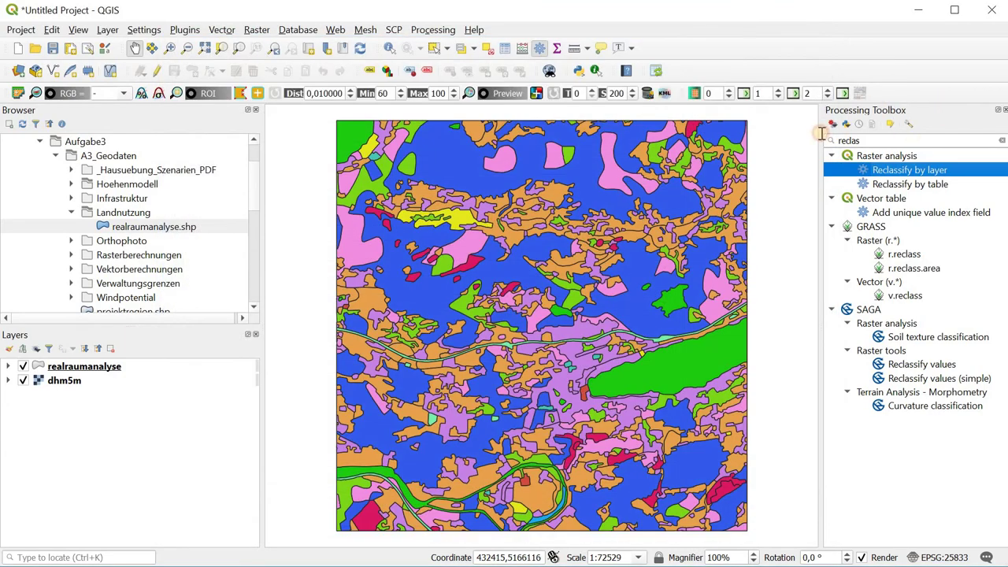
Step: Search the Processing Toolbox for "buff" and open the vector Buffer tool with realraumanalyse as the input layer
{"action": "key", "text": "shift+Tab"}
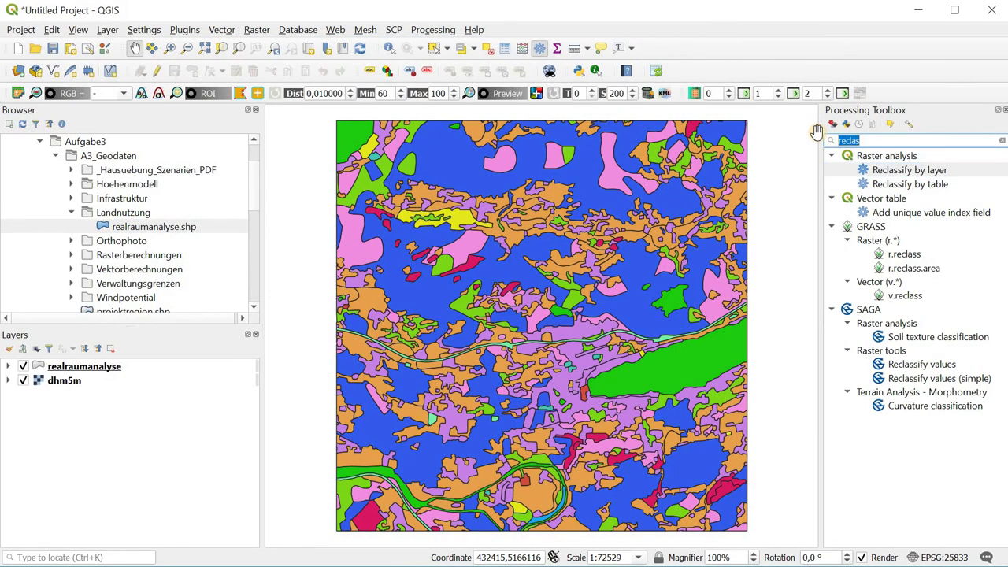
{"action": "key", "text": "BackSpace"}
{"action": "type", "text": "buff"}
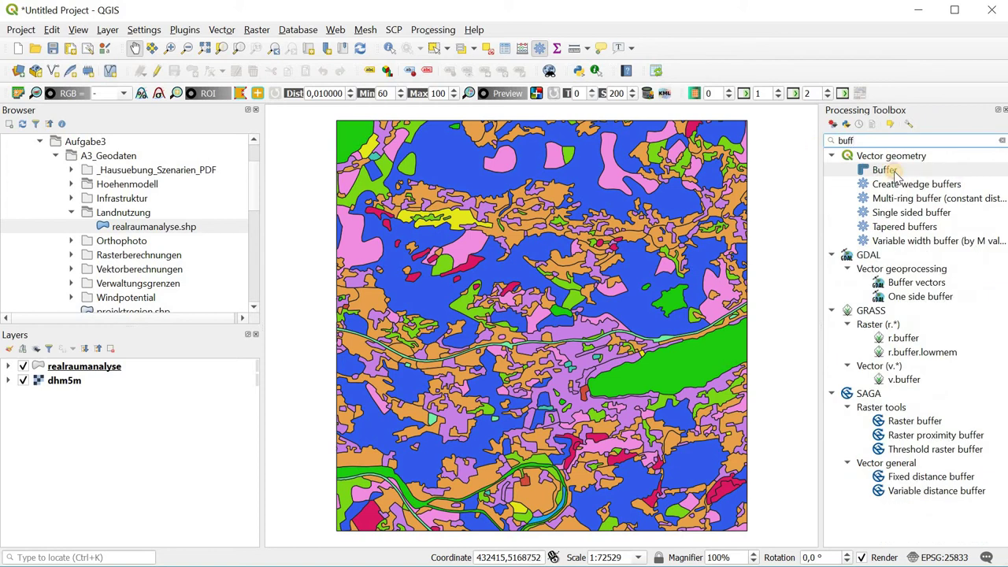
{"action": "double_click", "coordinate": [892, 171]}
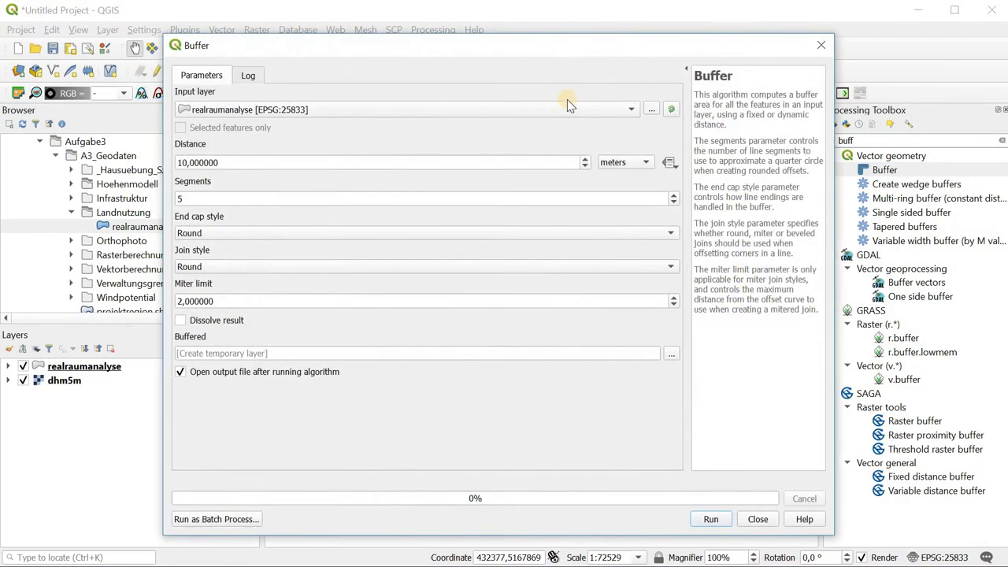
{"action": "left_click", "coordinate": [550, 109]}
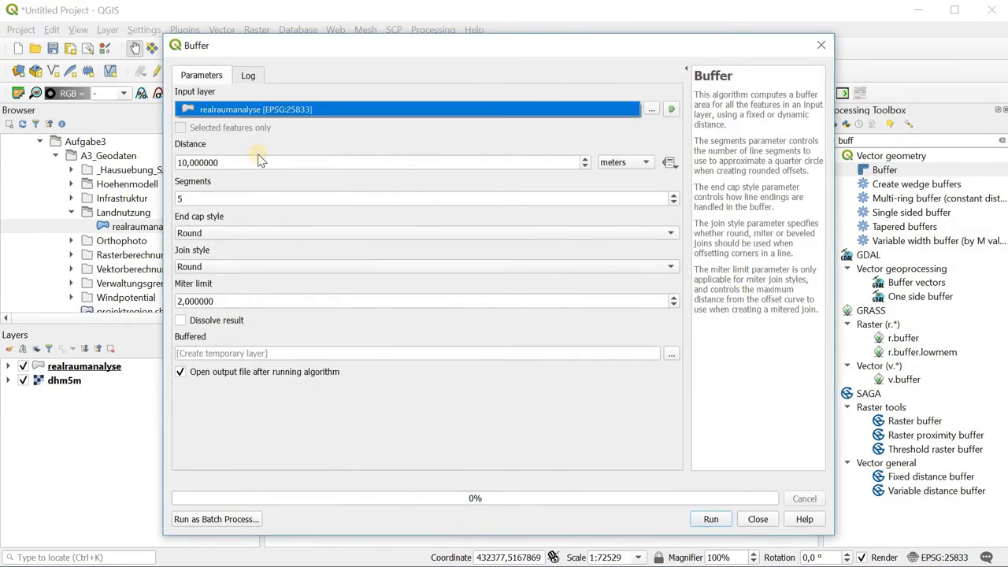
{"action": "left_click", "coordinate": [189, 162]}
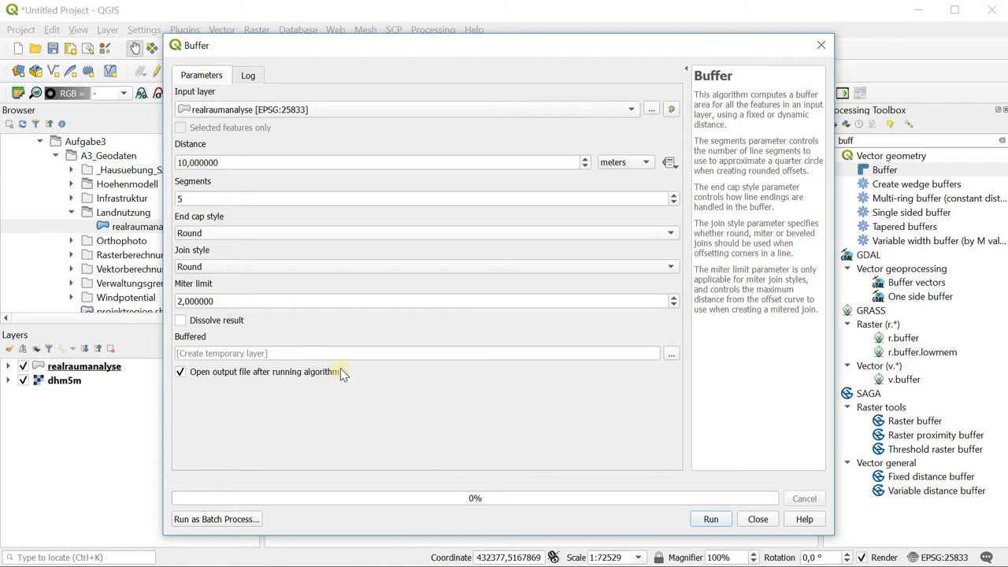
Step: Look at the output options for the buffered layer, including the dialog for saving it as an SHP file
{"action": "left_click", "coordinate": [668, 356]}
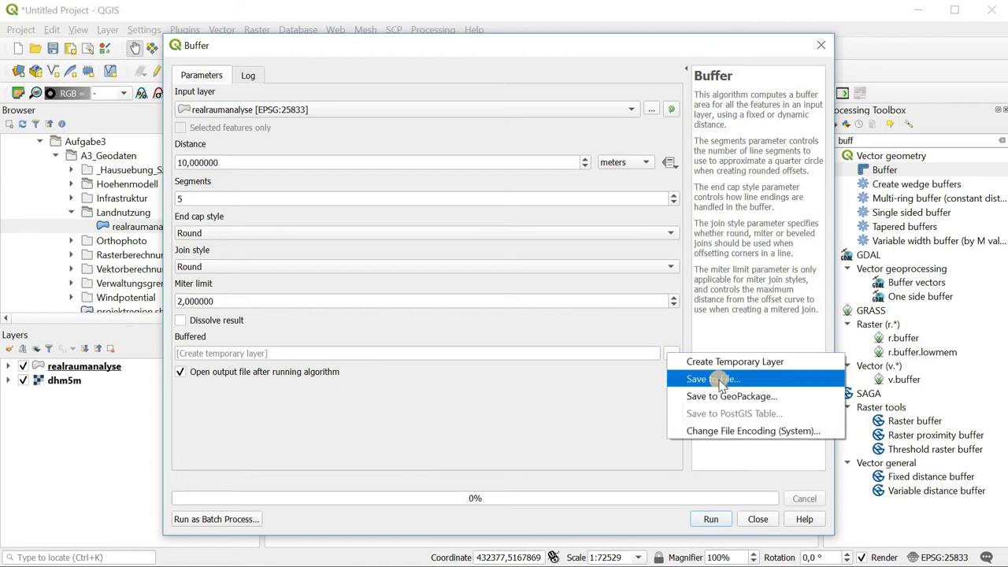
{"action": "left_click", "coordinate": [705, 379]}
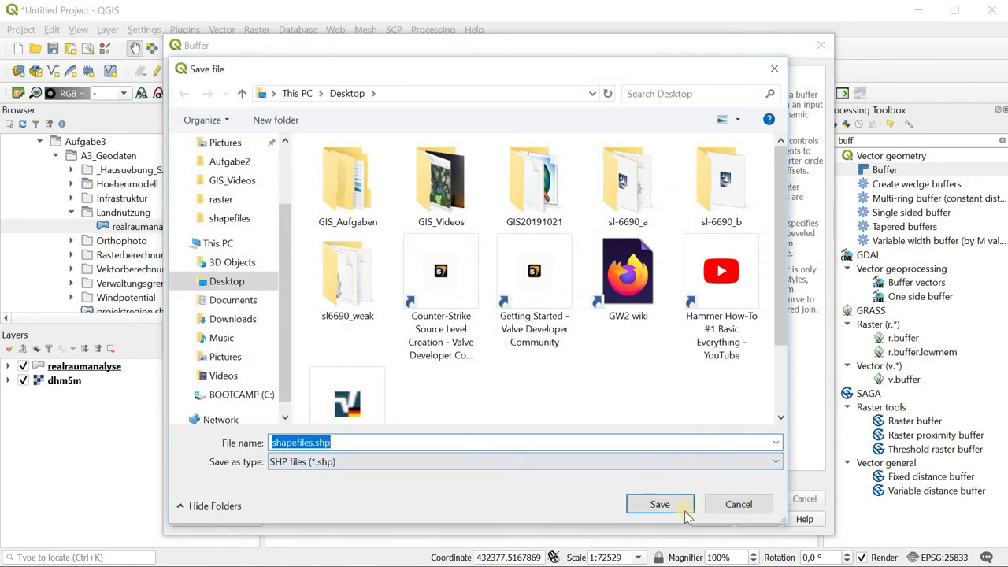
{"action": "left_click", "coordinate": [660, 504]}
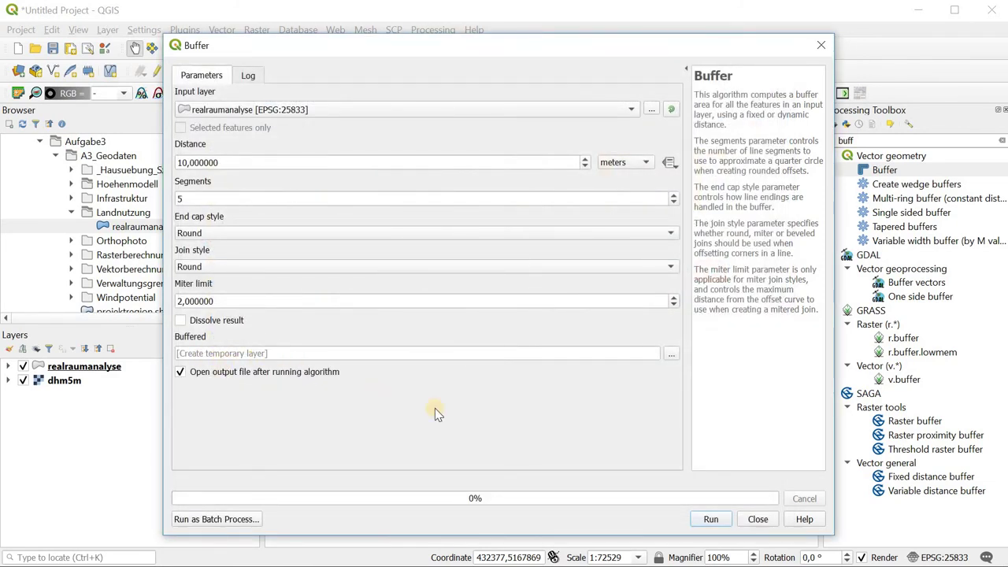
Step: Buffer realraumanalyse by 10 meters into a temporary layer, check the log, and compare the map with the buffer layer hidden and shown
{"action": "left_click", "coordinate": [711, 519]}
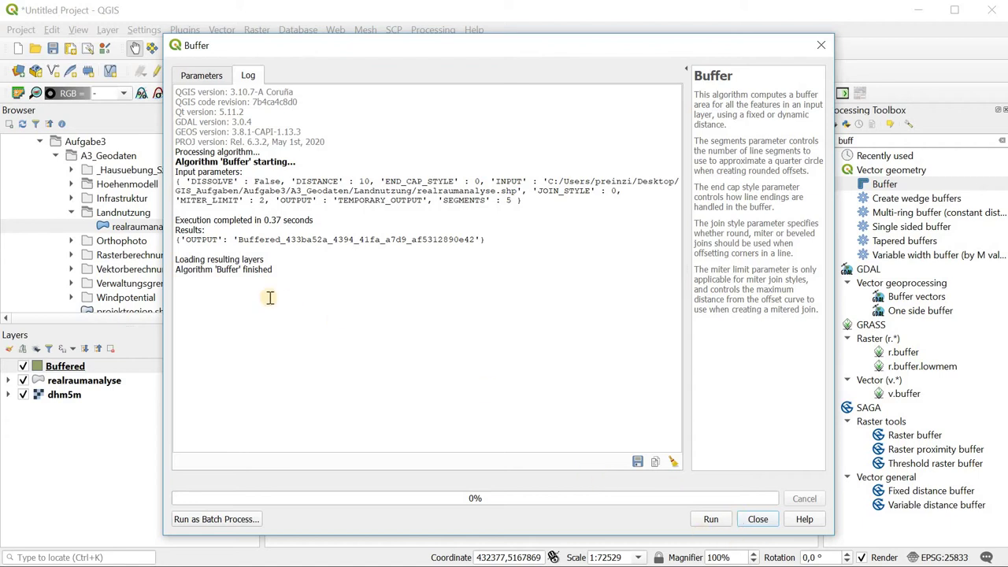
{"action": "left_click_drag", "start_coordinate": [298, 284], "coordinate": [177, 255]}
{"action": "left_click", "coordinate": [315, 315]}
{"action": "left_click", "coordinate": [752, 518]}
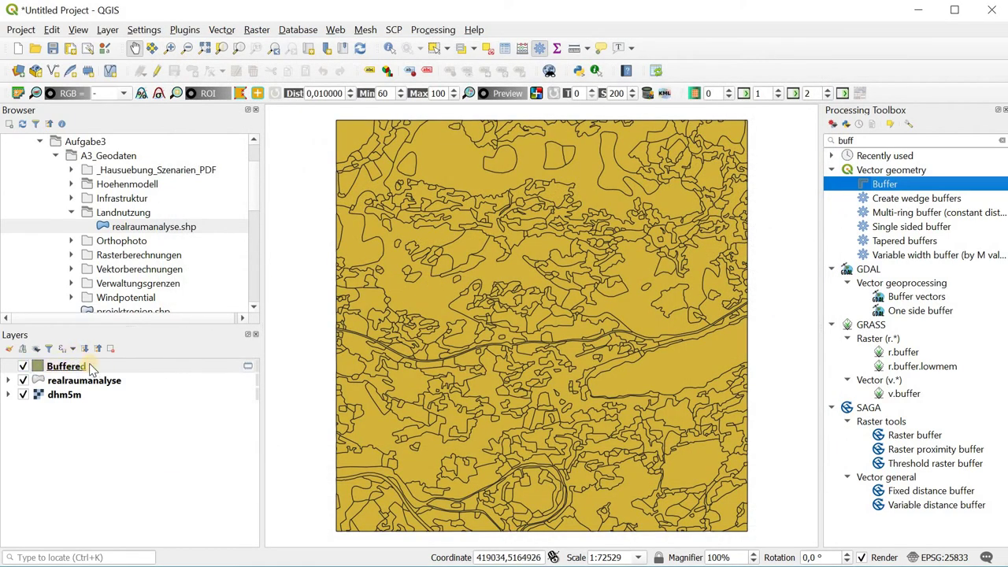
{"action": "left_click", "coordinate": [23, 366]}
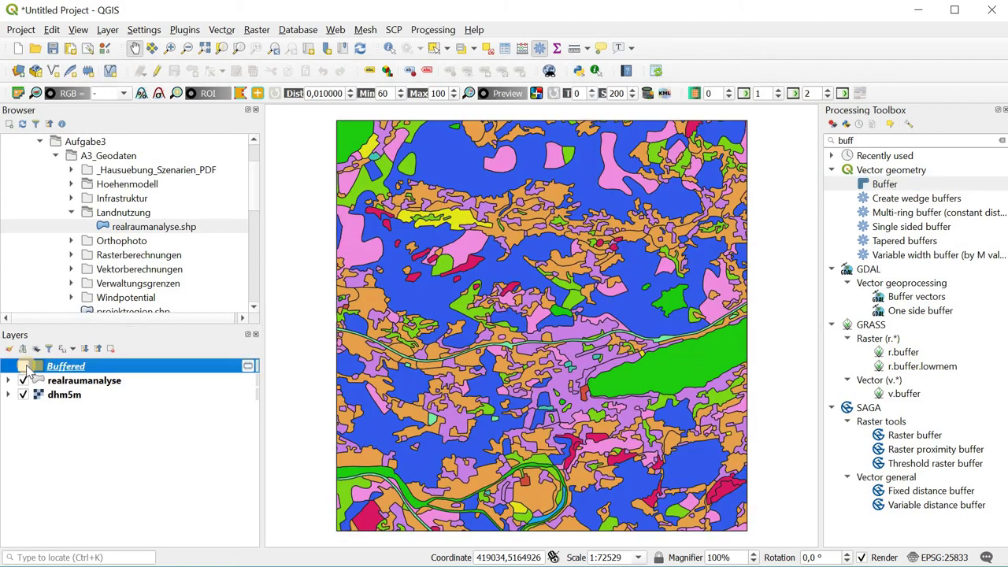
{"action": "left_click", "coordinate": [24, 366]}
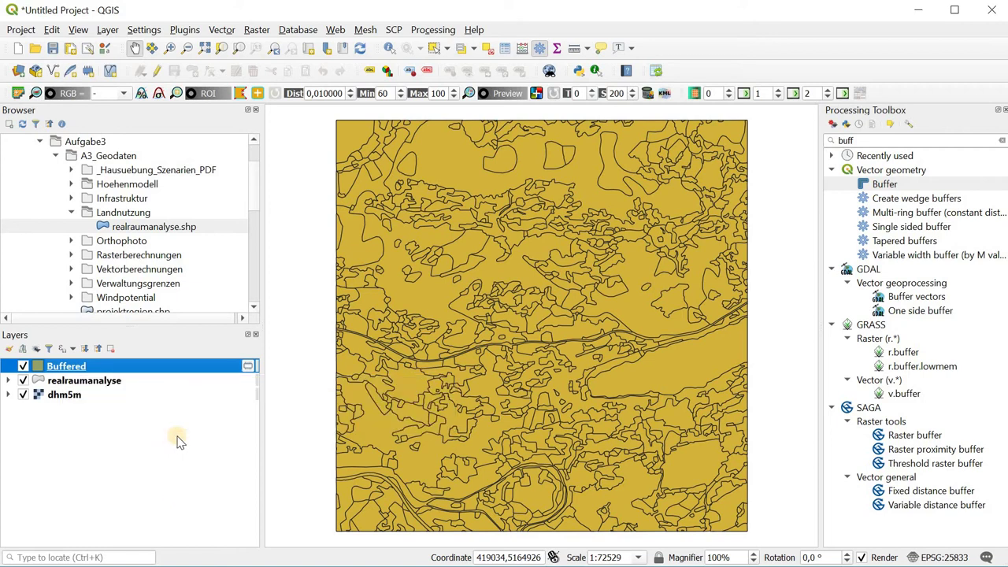
Step: Review the file formats available for exporting the features of the Buffered layer, and cancel the export
{"action": "right_click", "coordinate": [82, 369]}
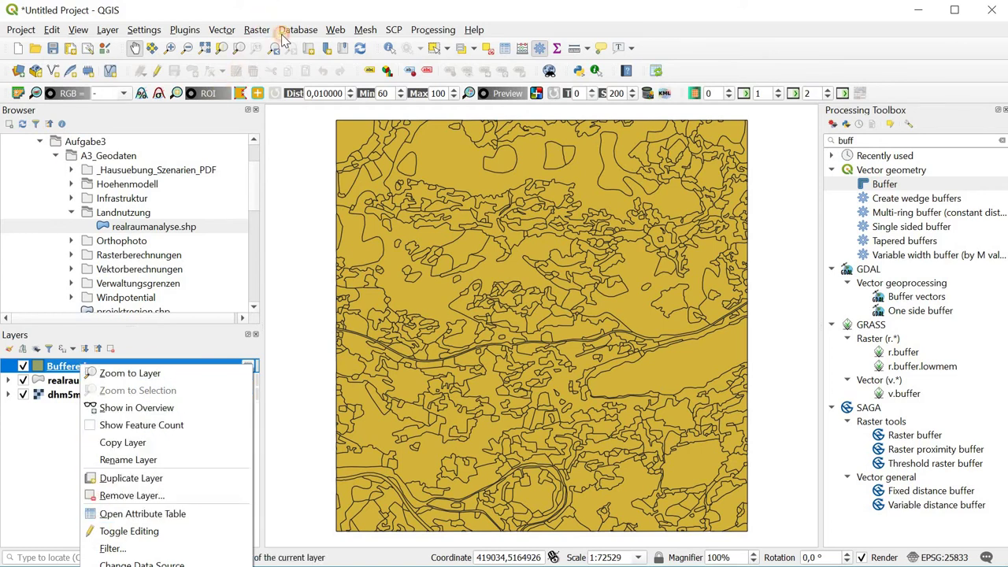
{"action": "key", "text": "Escape"}
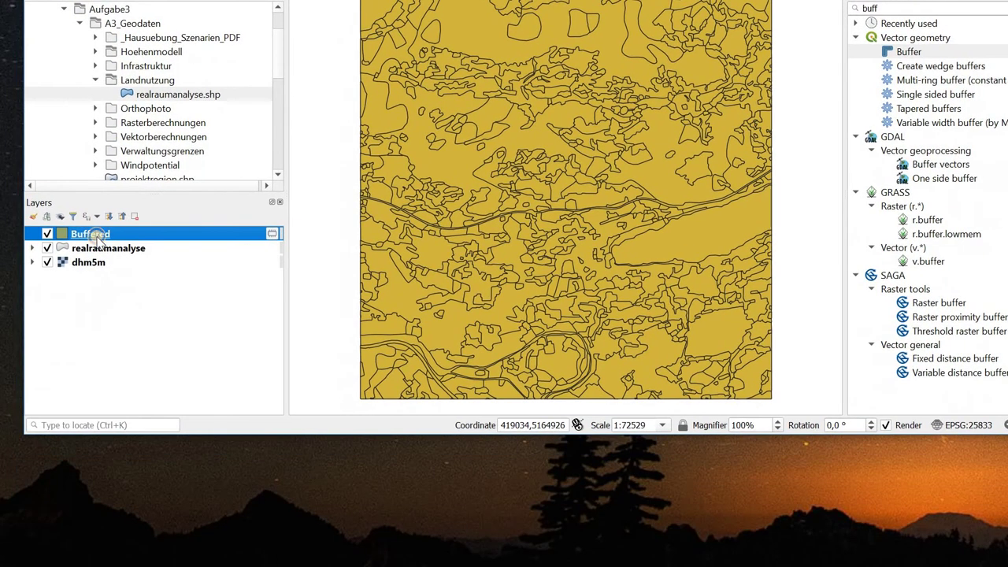
{"action": "right_click", "coordinate": [139, 379]}
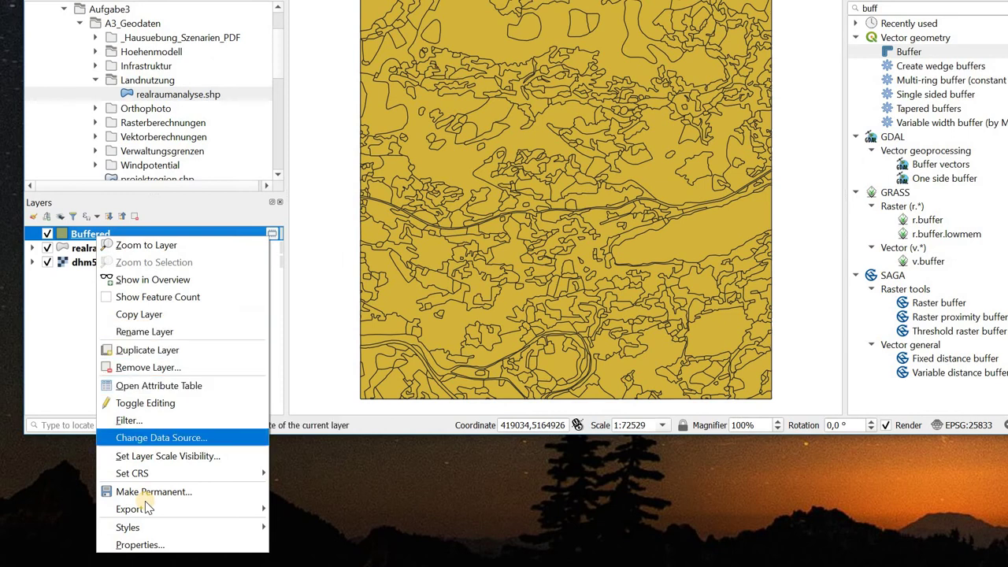
{"action": "mouse_move", "coordinate": [147, 509]}
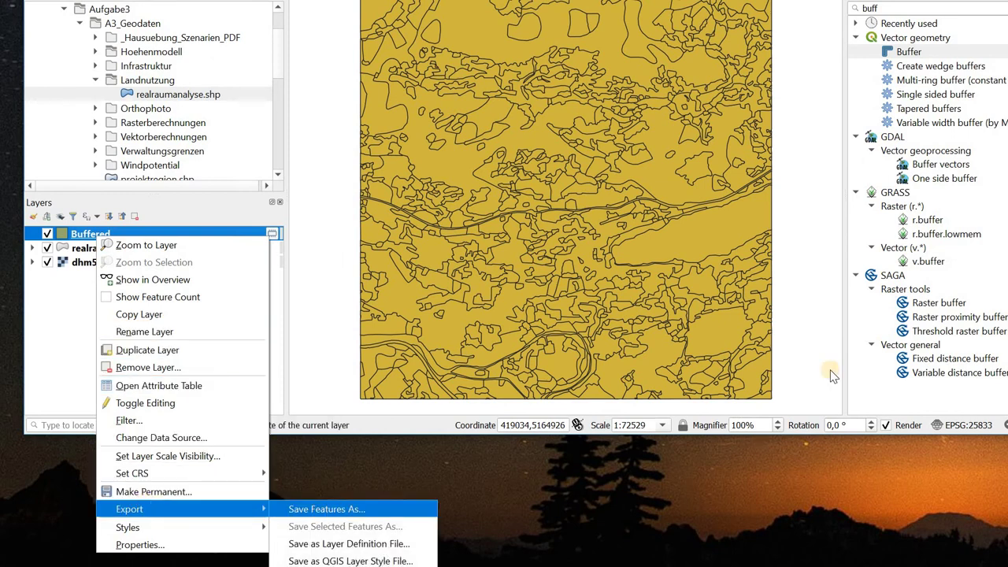
{"action": "left_click", "coordinate": [321, 509]}
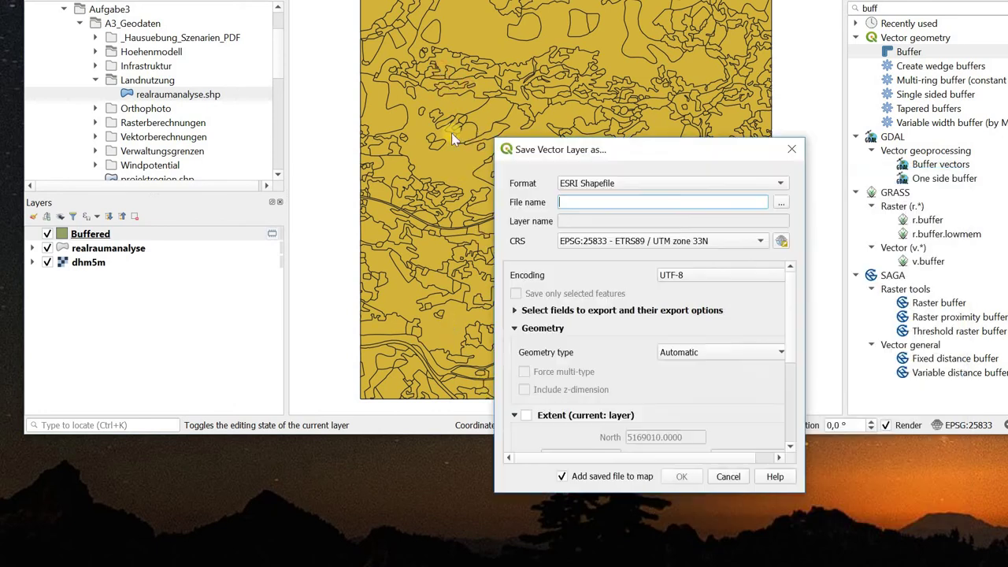
{"action": "left_click", "coordinate": [425, 100]}
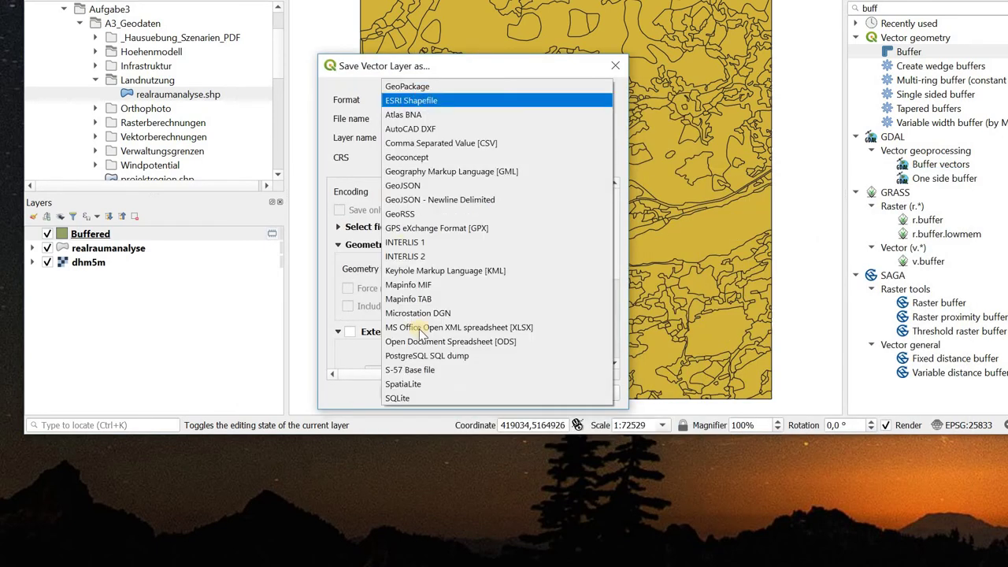
{"action": "left_click", "coordinate": [578, 411]}
{"action": "key", "text": "Escape"}
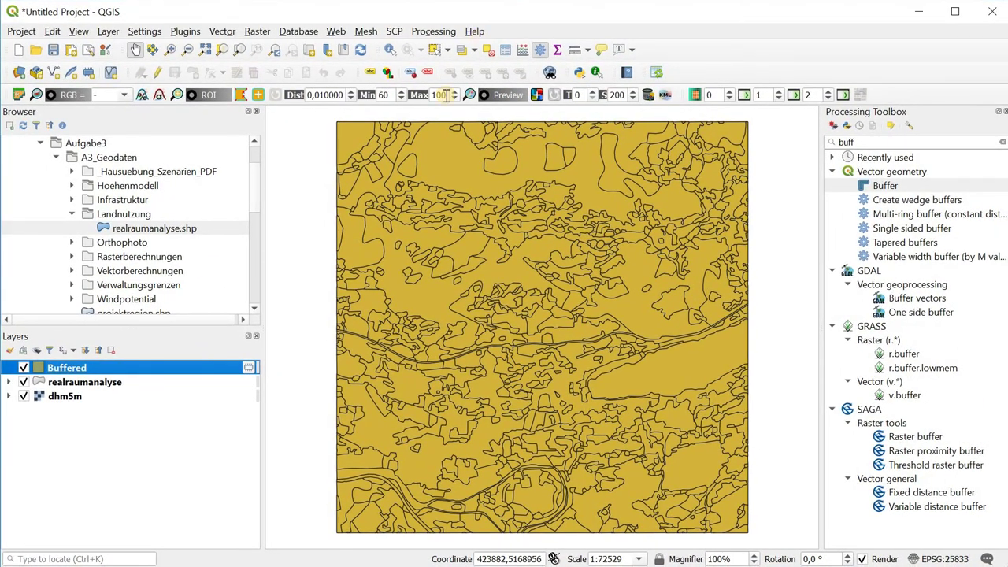
Step: Remove the temporary Buffered layer from the project and clear the Processing Toolbox search
{"action": "left_click", "coordinate": [140, 411]}
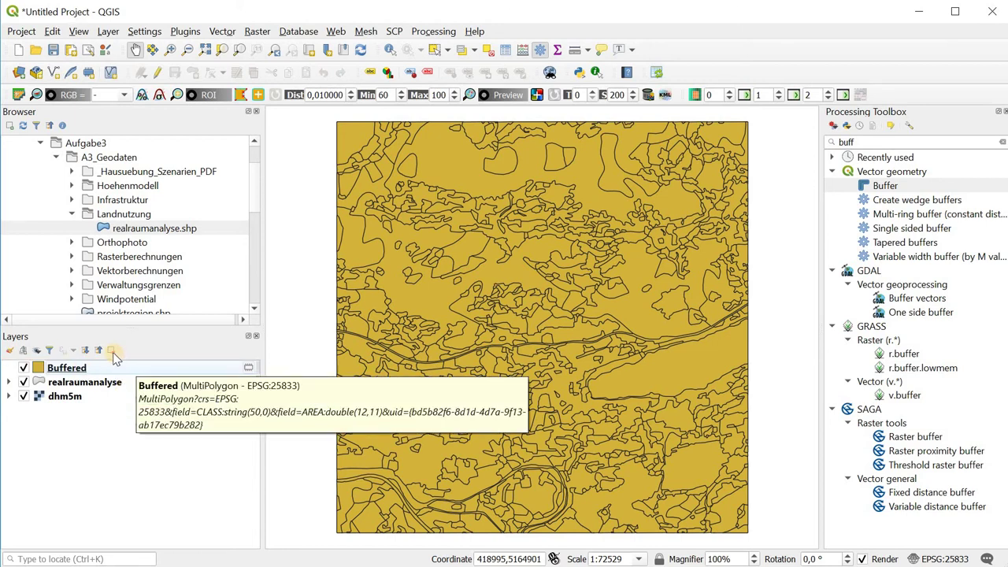
{"action": "key", "text": "ctrl+d"}
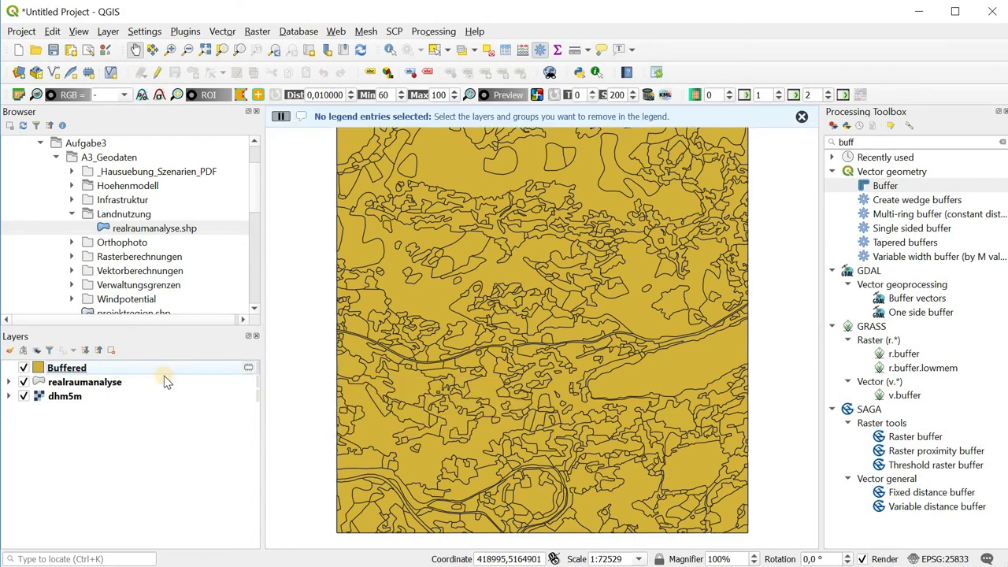
{"action": "right_click", "coordinate": [135, 368]}
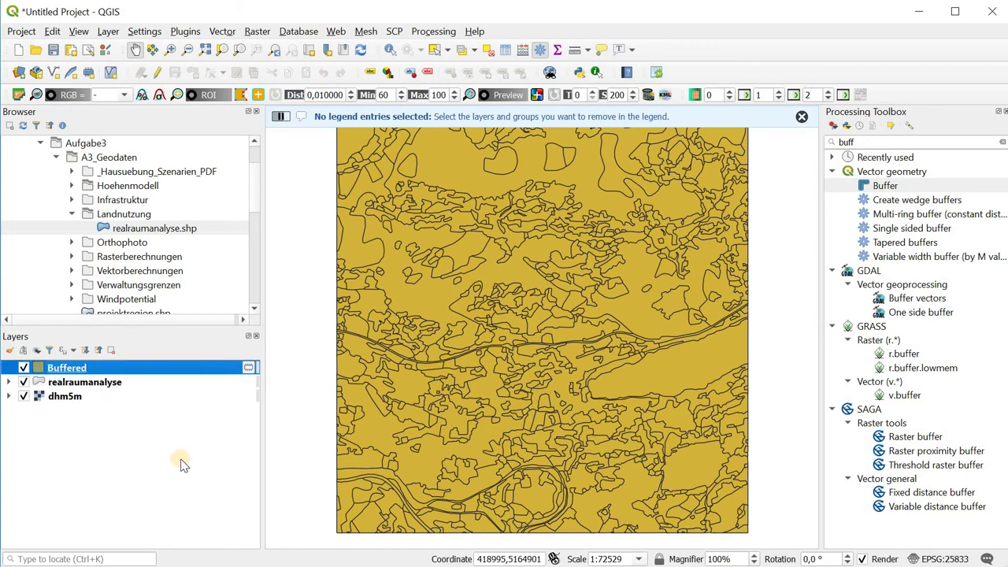
{"action": "left_click", "coordinate": [189, 496]}
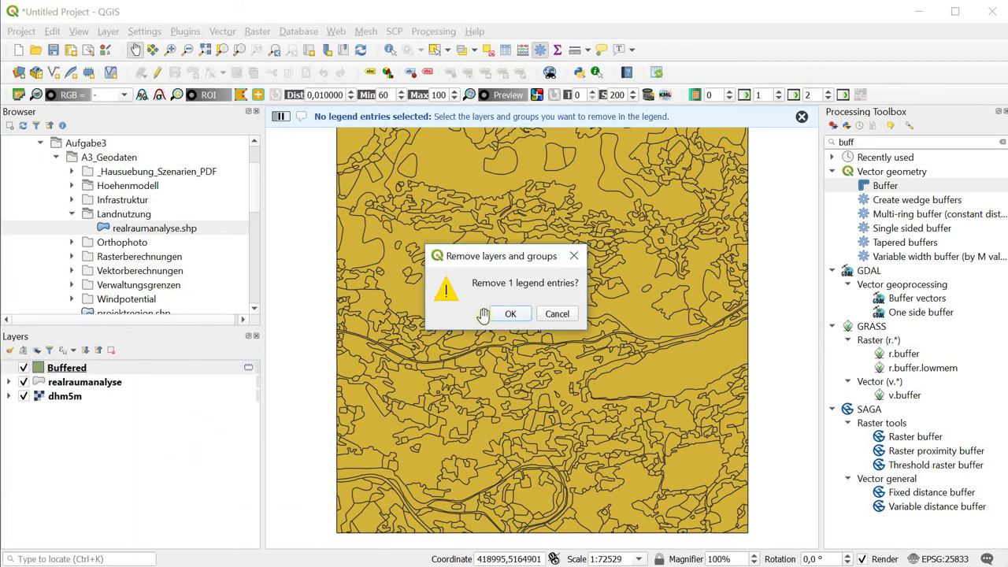
{"action": "left_click", "coordinate": [511, 313]}
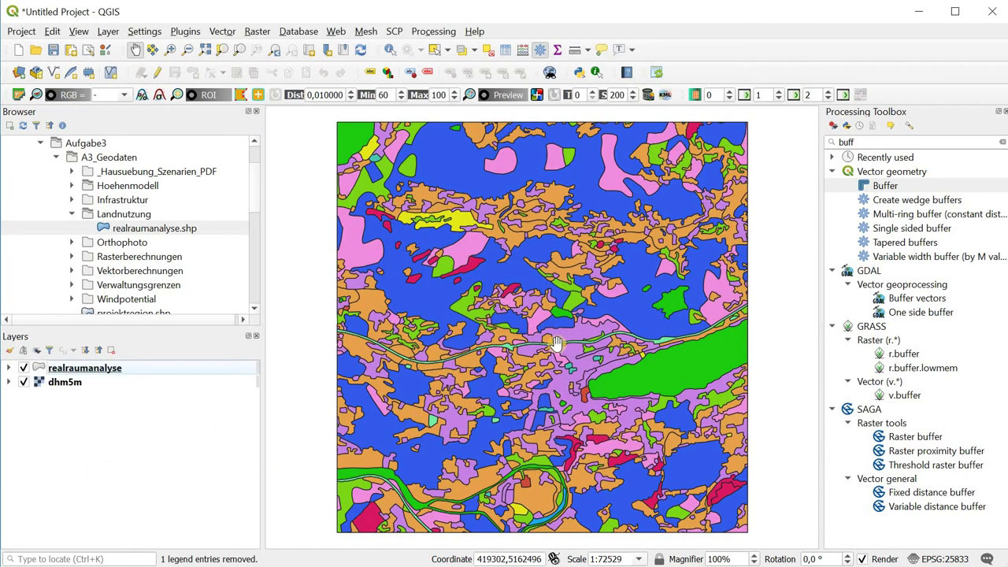
{"action": "left_click", "coordinate": [1001, 141]}
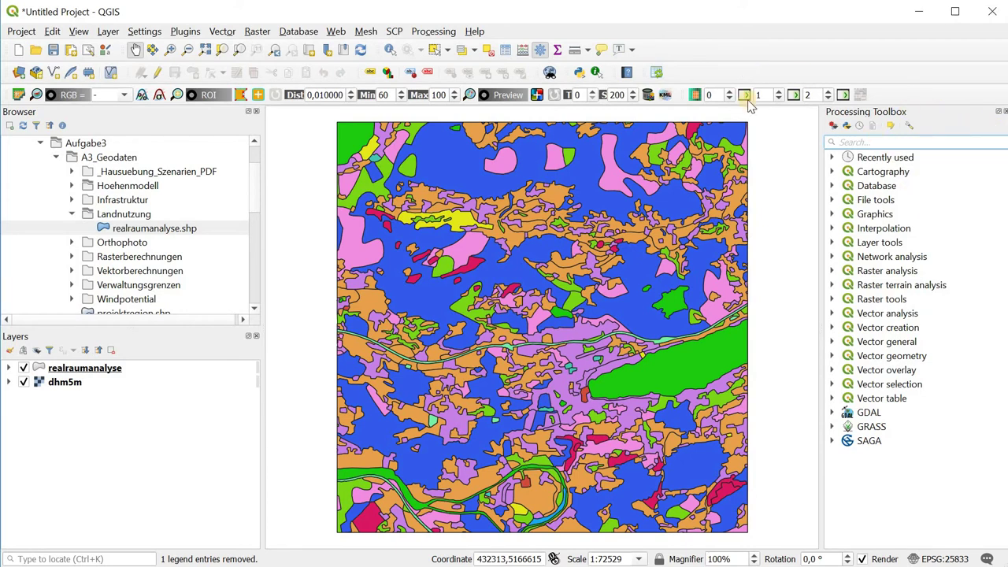
Step: Review the list of panels and toolbars that can be shown or hidden, without changing any of them
{"action": "right_click", "coordinate": [733, 51]}
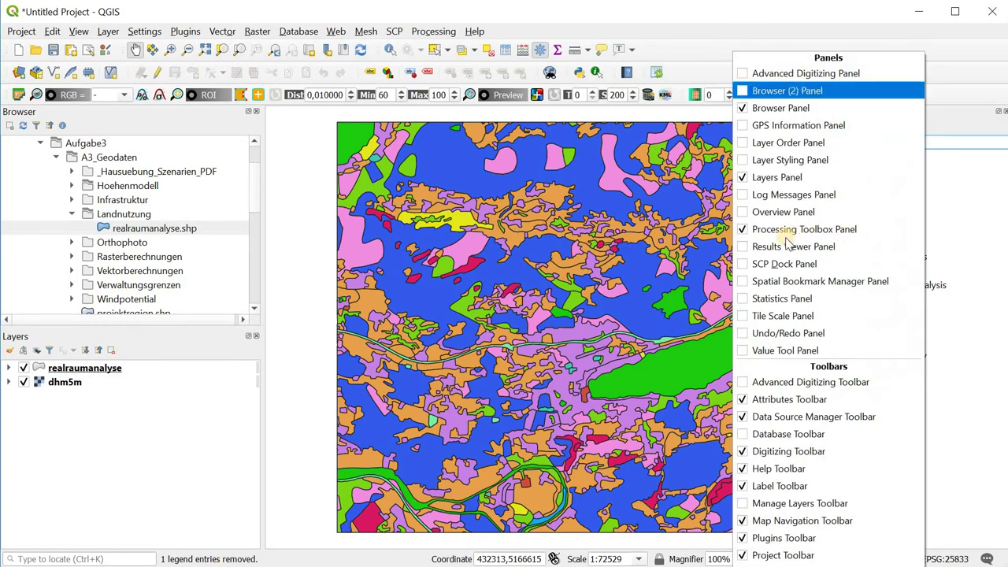
{"action": "left_click", "coordinate": [692, 48]}
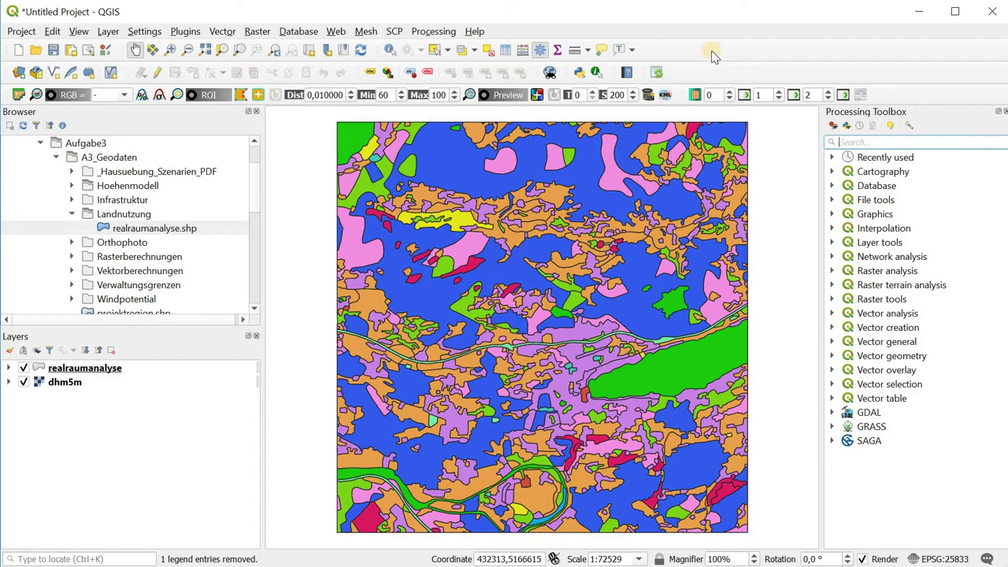
Step: Open the plugin manager and browse through the list of all available plugins
{"action": "left_click", "coordinate": [185, 31]}
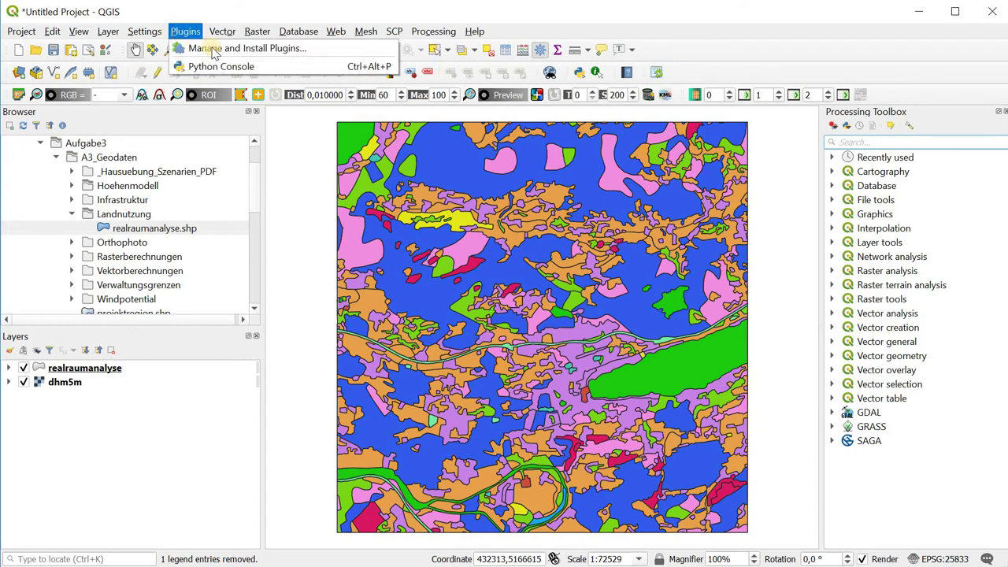
{"action": "left_click", "coordinate": [214, 52]}
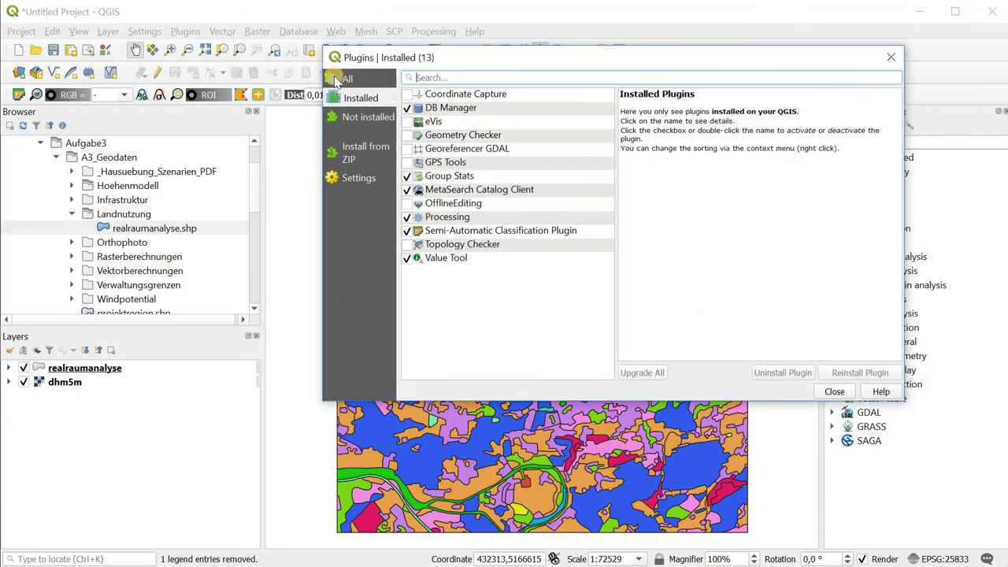
{"action": "left_click", "coordinate": [203, 101]}
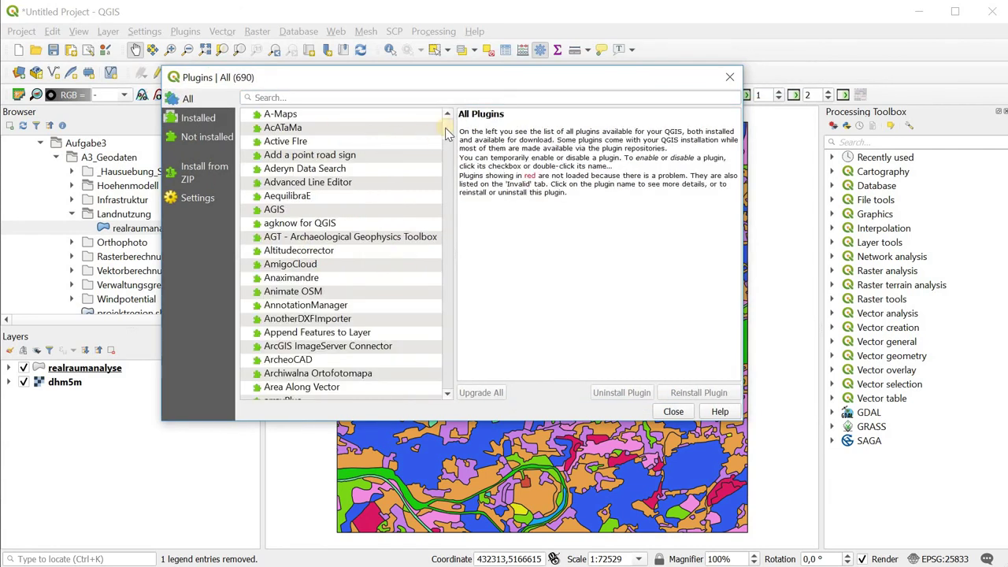
{"action": "left_click", "coordinate": [443, 314]}
{"action": "left_click", "coordinate": [443, 314]}
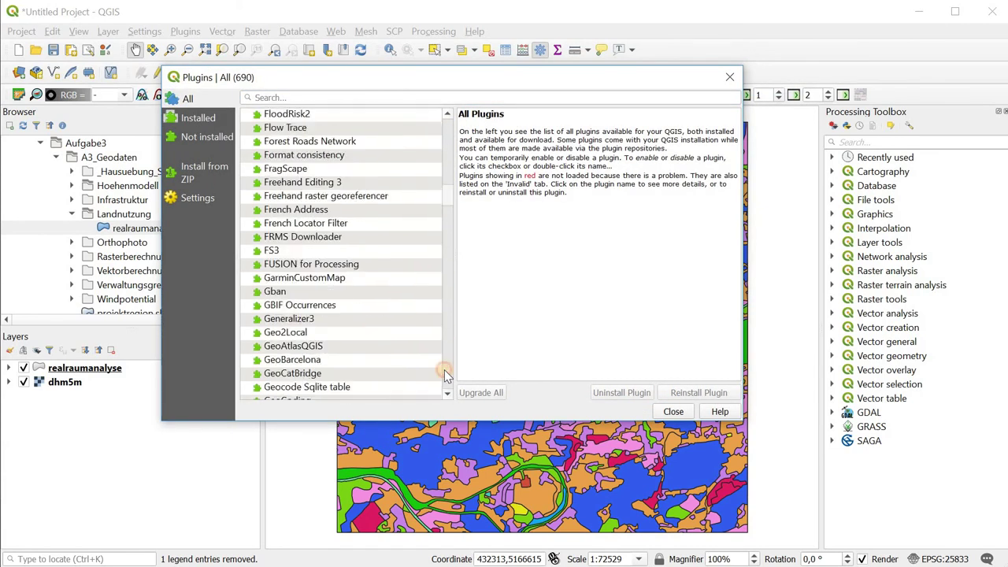
{"action": "left_click", "coordinate": [444, 378]}
{"action": "left_click", "coordinate": [444, 370]}
{"action": "left_click", "coordinate": [444, 378]}
{"action": "left_click", "coordinate": [450, 148]}
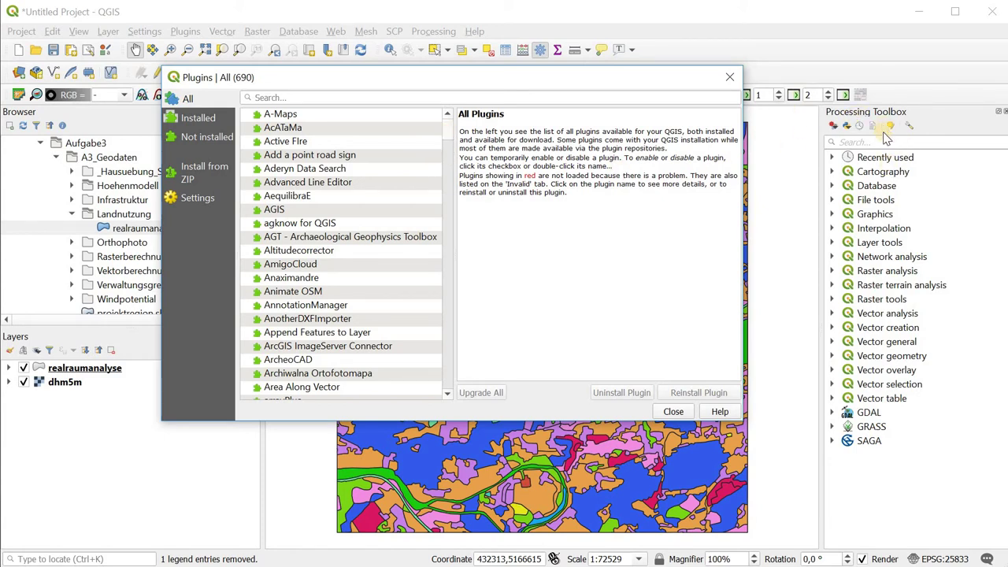
Step: View the Processing plugin's details among the installed plugins and by searching all plugins for "processing", and close the plugin manager
{"action": "left_click", "coordinate": [194, 123]}
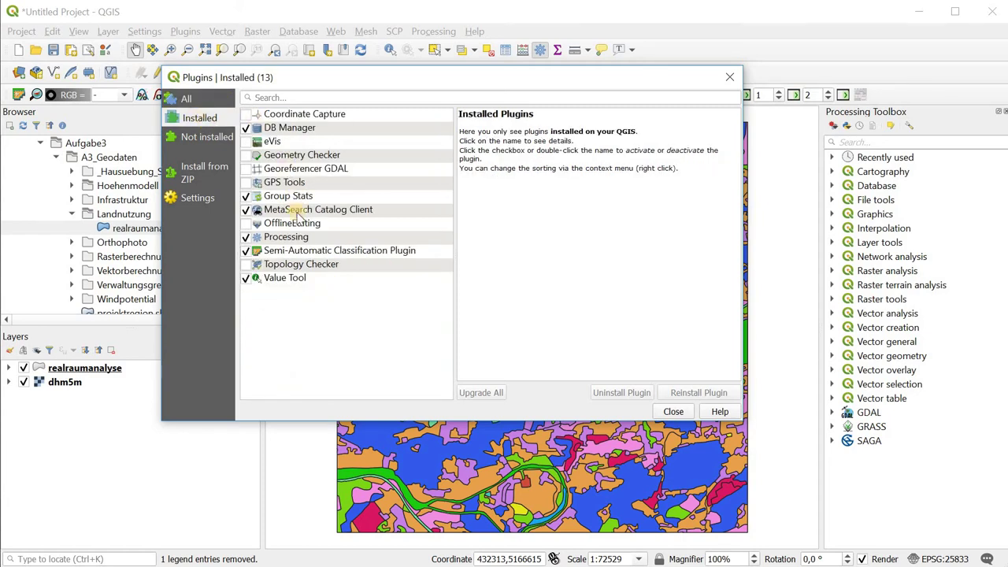
{"action": "left_click", "coordinate": [289, 238]}
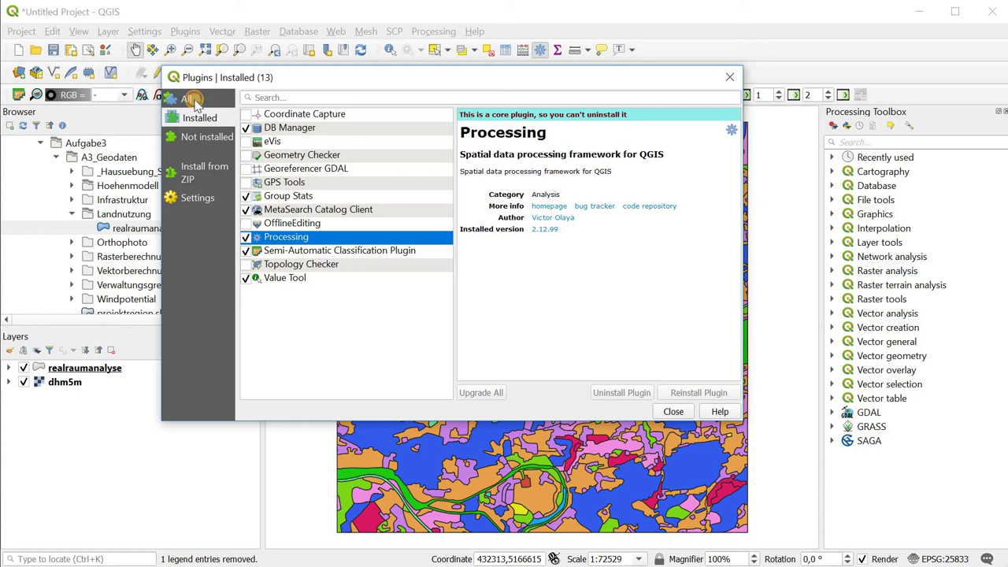
{"action": "left_click", "coordinate": [191, 100]}
{"action": "left_click", "coordinate": [290, 99]}
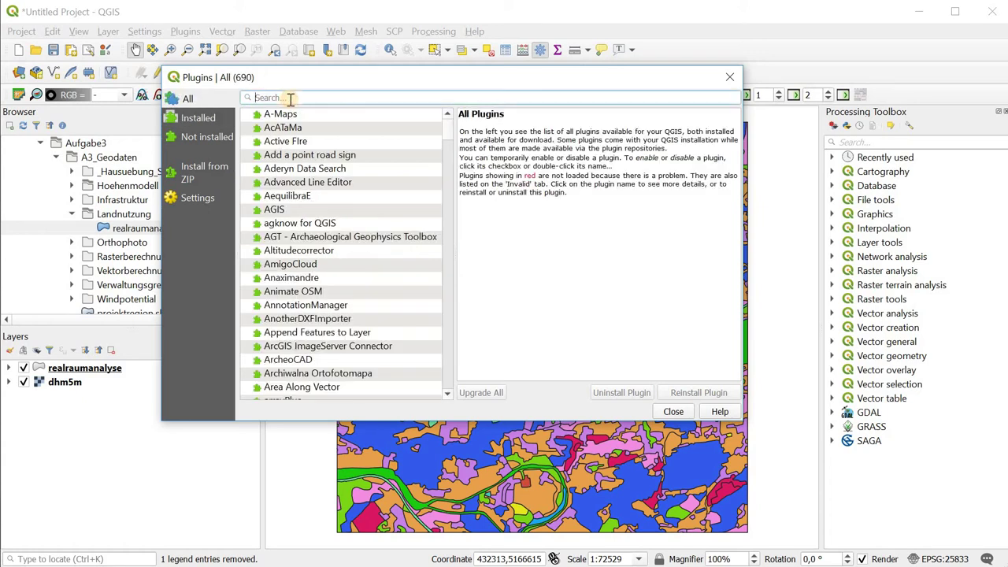
{"action": "type", "text": "pro"}
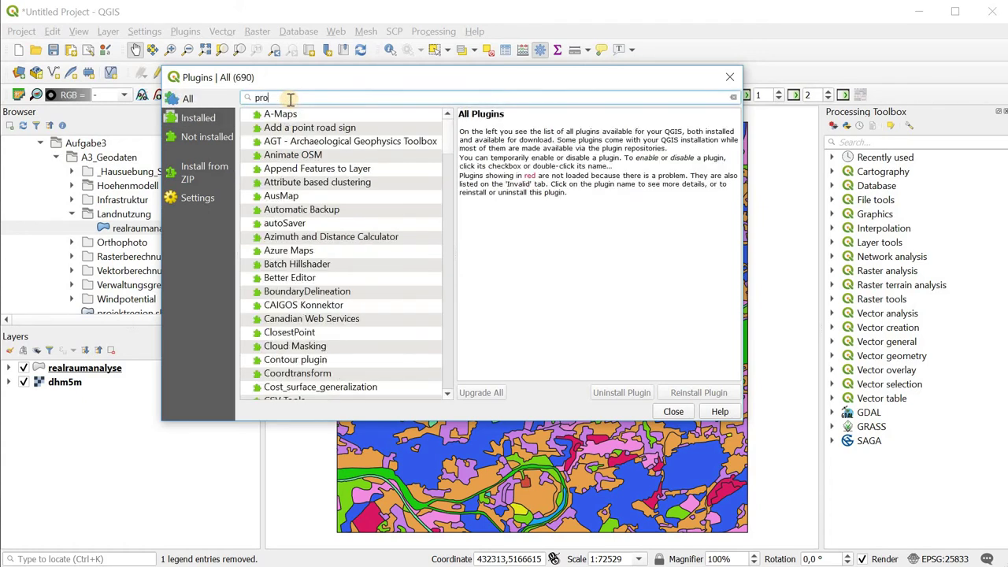
{"action": "type", "text": "cessing"}
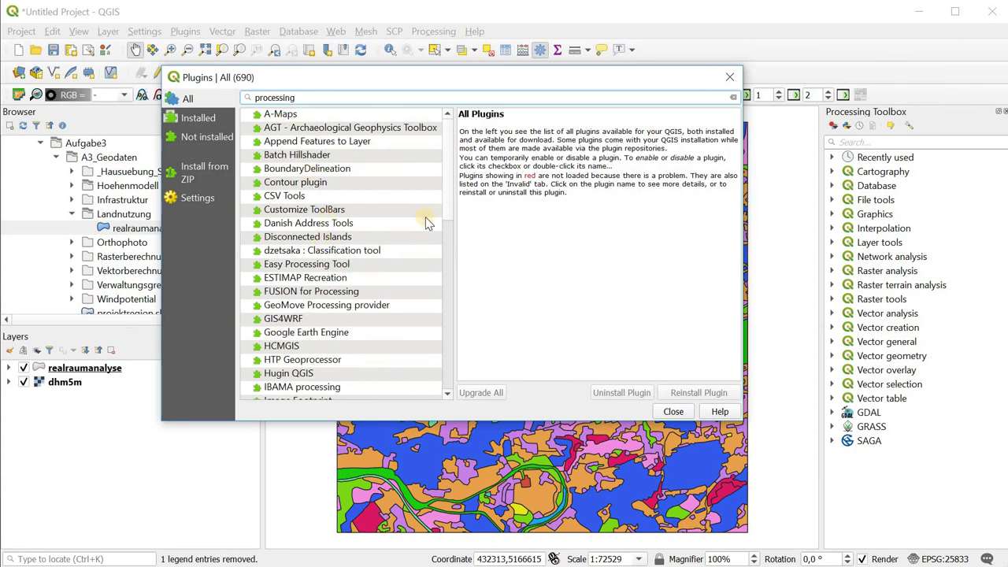
{"action": "left_click_drag", "start_coordinate": [445, 191], "coordinate": [445, 339]}
{"action": "scroll", "coordinate": [333, 234], "scroll_direction": "down", "scroll_amount": 4}
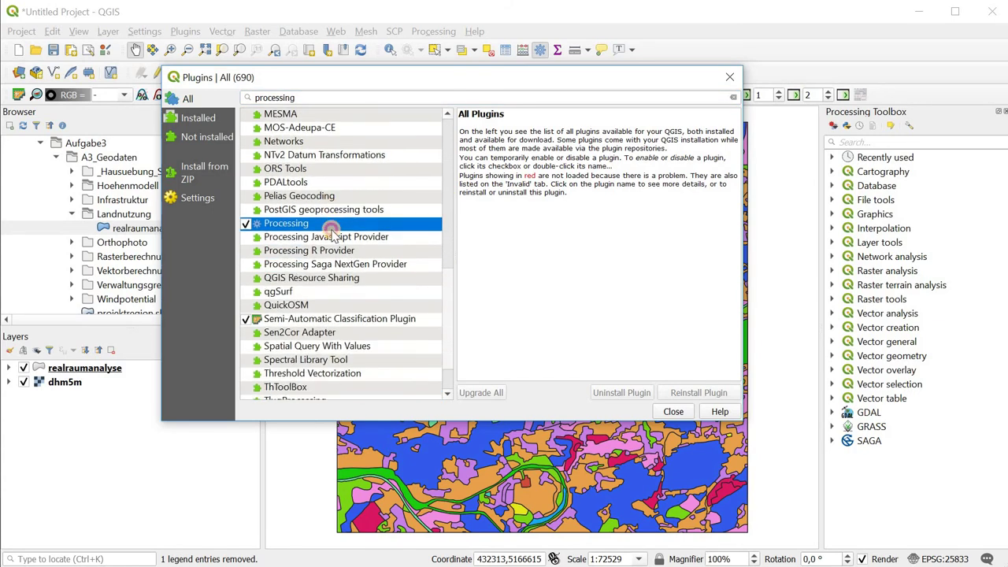
{"action": "left_click", "coordinate": [276, 234]}
{"action": "left_click", "coordinate": [276, 226]}
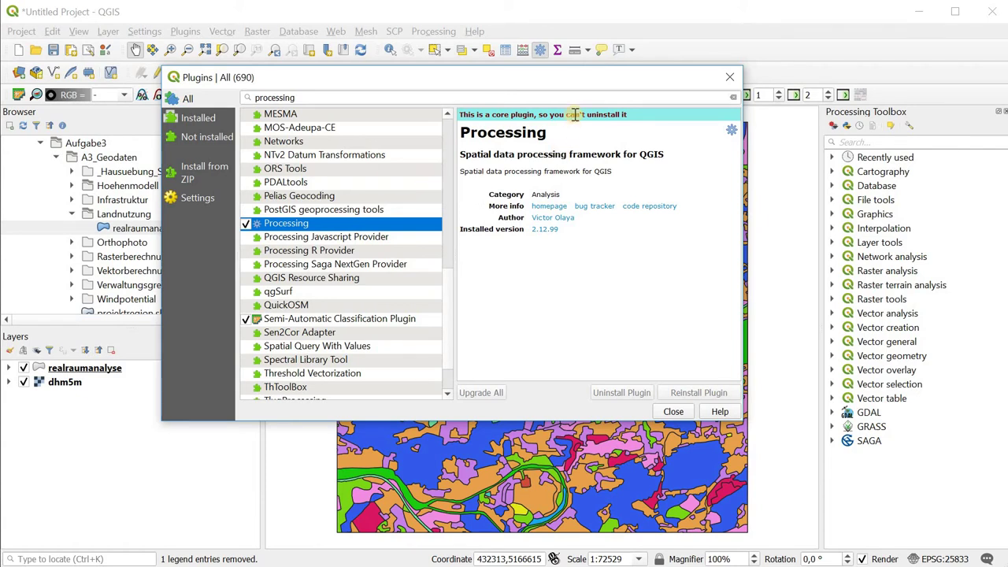
{"action": "left_click", "coordinate": [730, 76]}
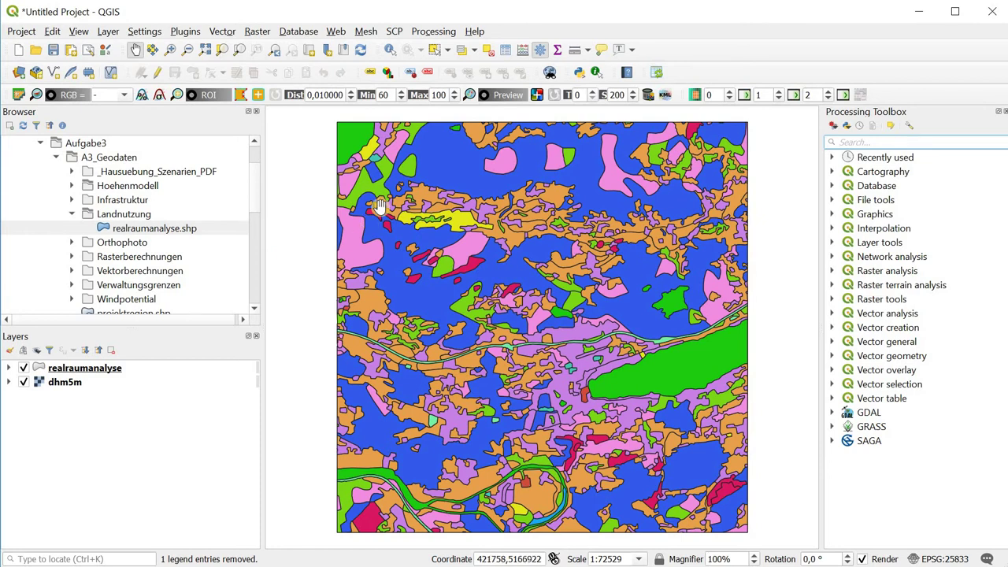
Step: Save the project as a QGZ file named test in the GIS_Aufgaben folder on the Desktop
{"action": "left_click", "coordinate": [49, 49]}
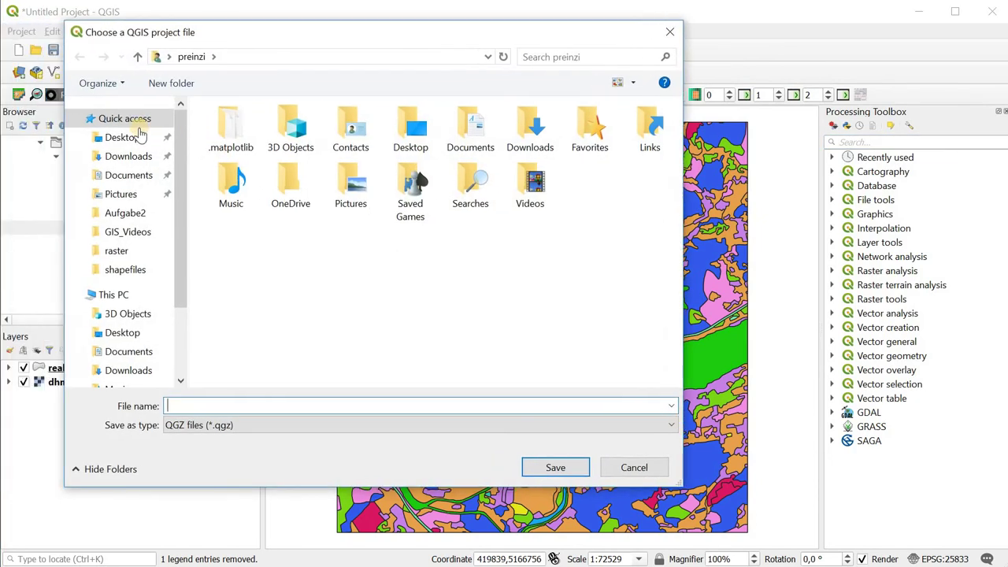
{"action": "left_click", "coordinate": [139, 137]}
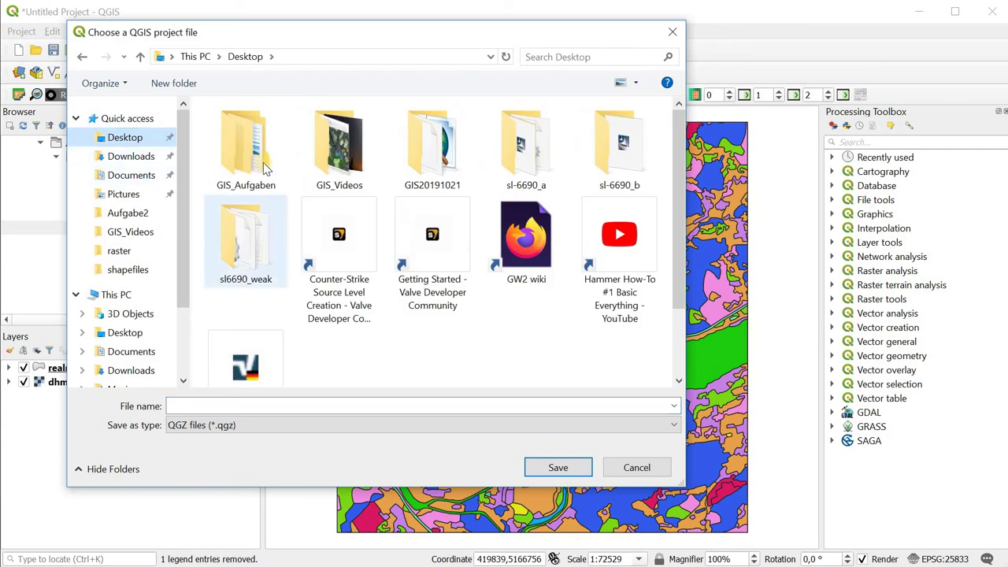
{"action": "double_click", "coordinate": [251, 158]}
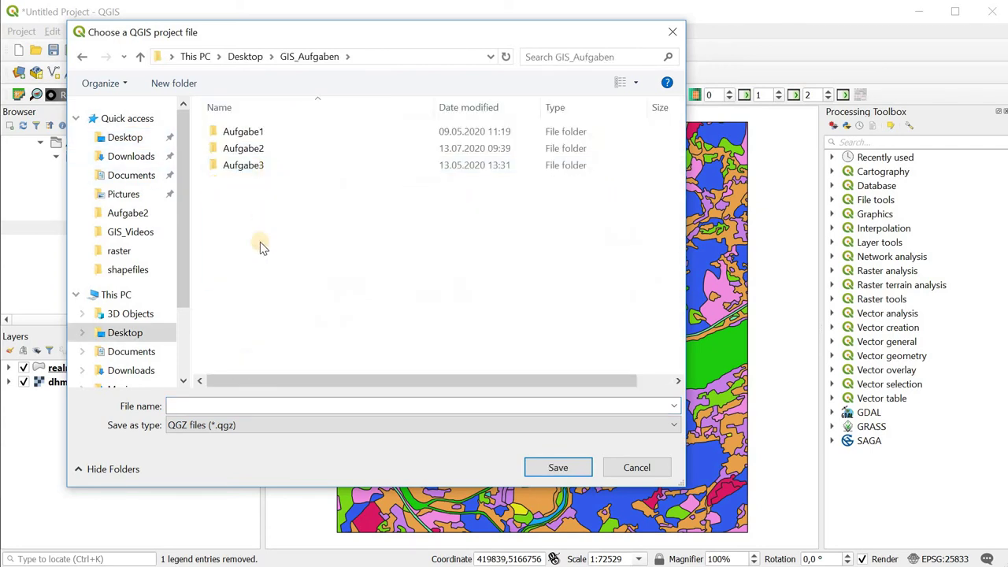
{"action": "left_click", "coordinate": [239, 405]}
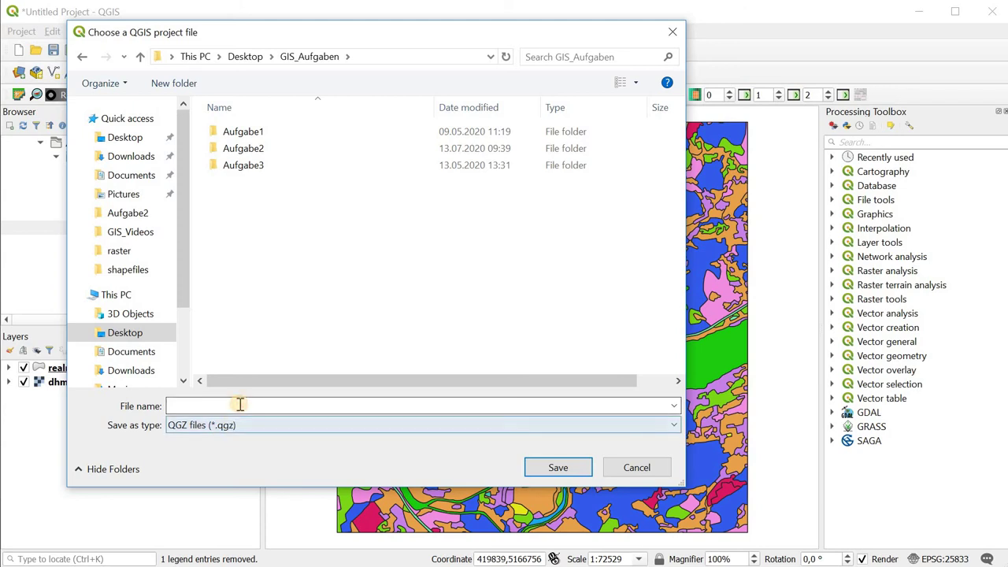
{"action": "type", "text": "test"}
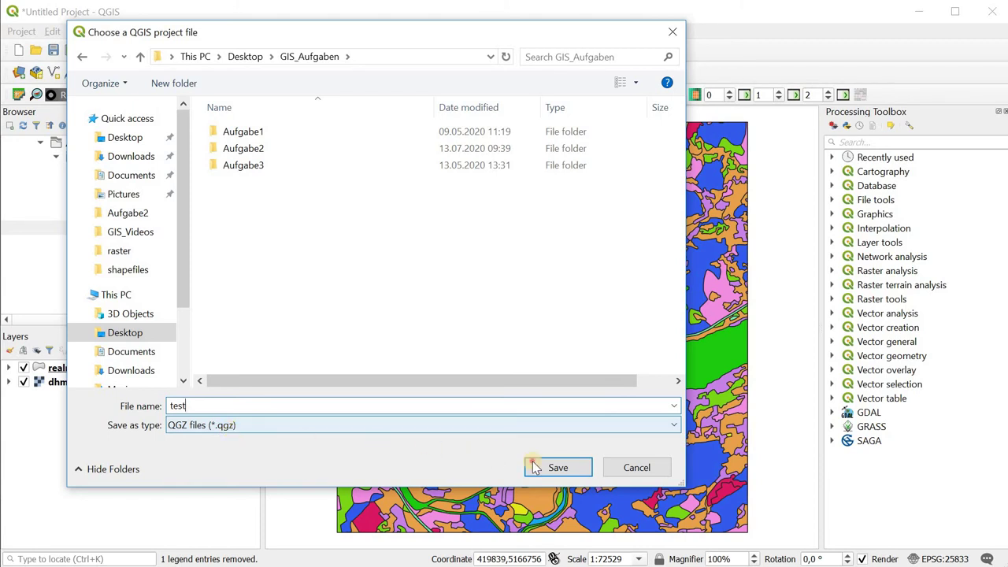
{"action": "key", "text": "Return"}
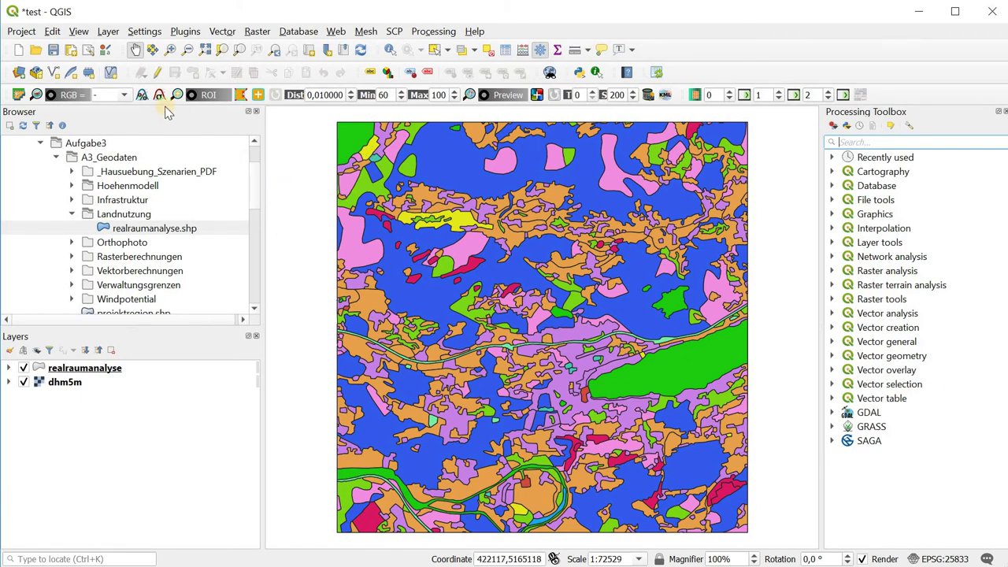
Step: Create a new print layout titled A4
{"action": "left_click", "coordinate": [20, 33]}
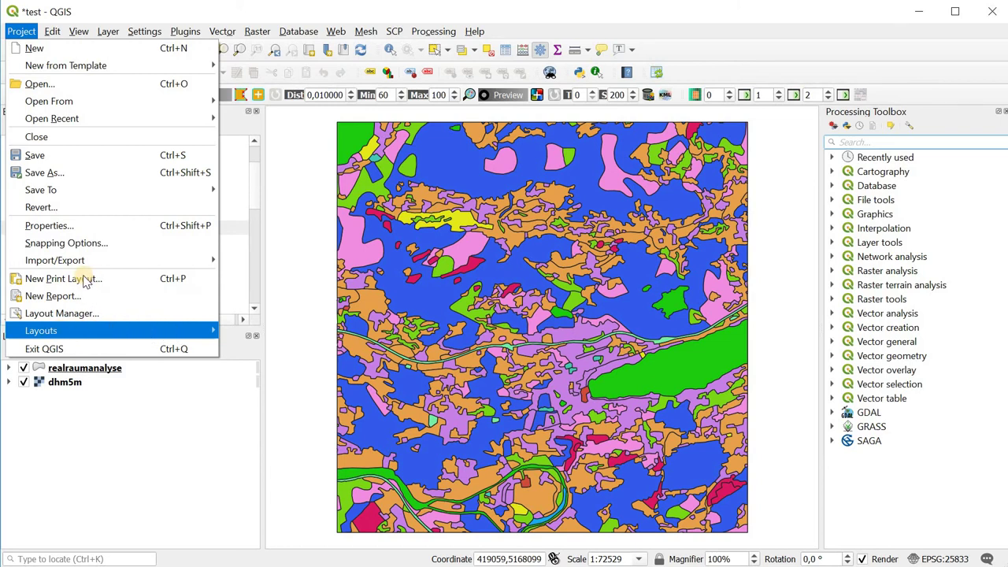
{"action": "left_click", "coordinate": [63, 281]}
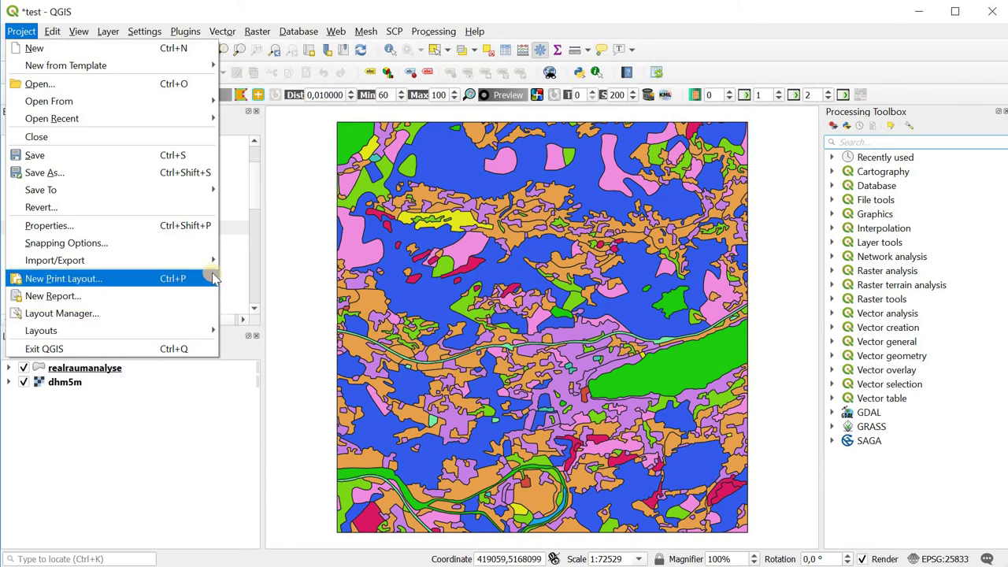
{"action": "type", "text": "test"}
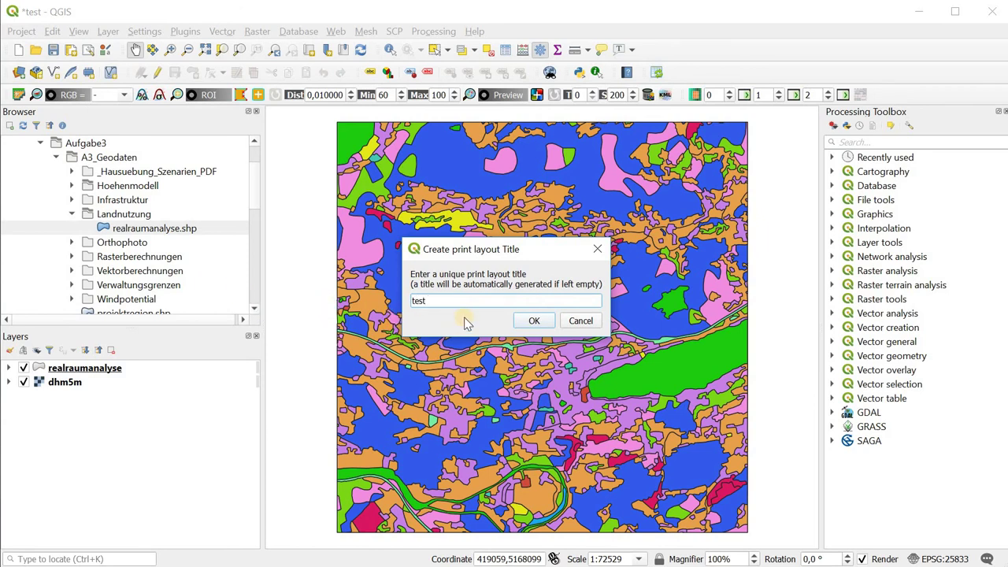
{"action": "type", "text": "A4"}
{"action": "left_click", "coordinate": [533, 321]}
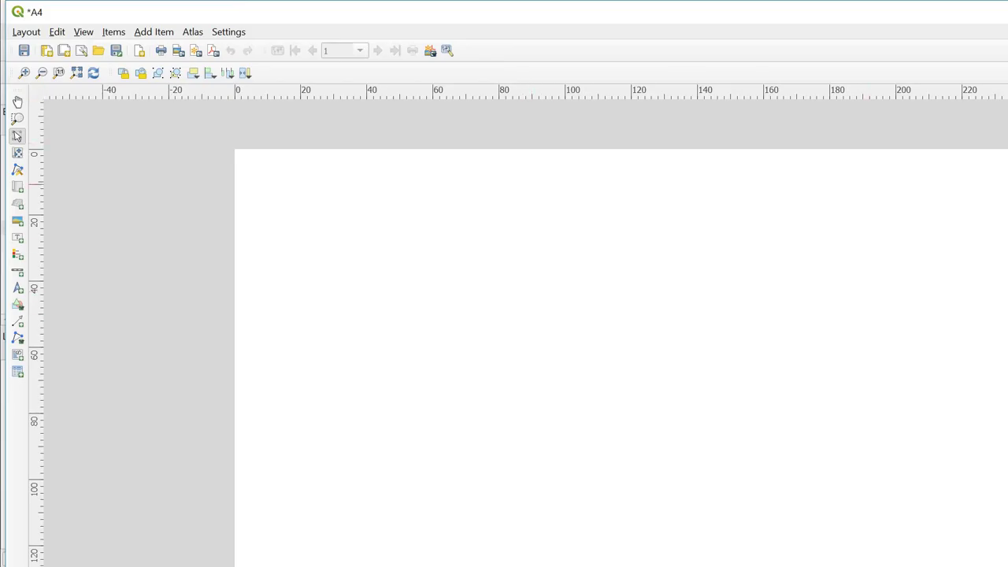